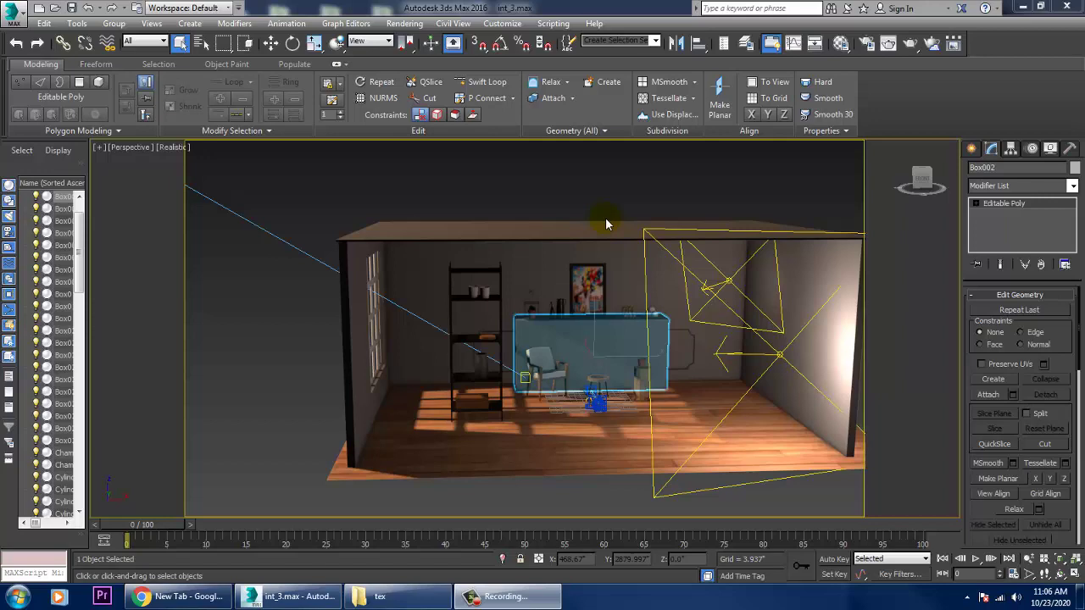
pyautogui.keyDown('alt'); pyautogui.moveTo(653, 376); pyautogui.dragTo(576, 343, button='middle'); pyautogui.keyUp('alt')
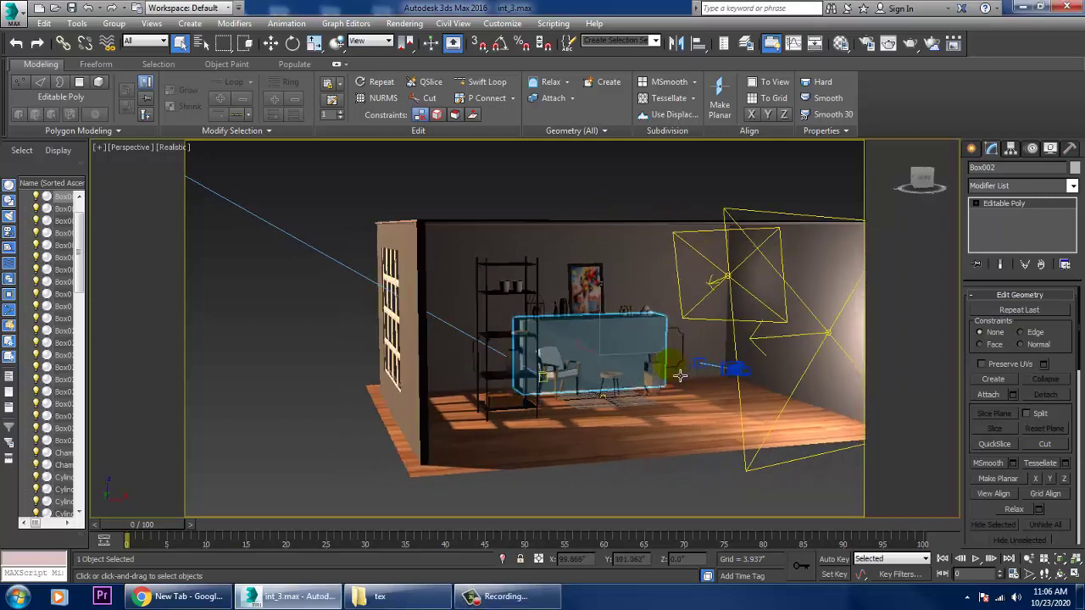
pyautogui.scroll(3, 570, 338)
pyautogui.scroll(3, 571, 337)
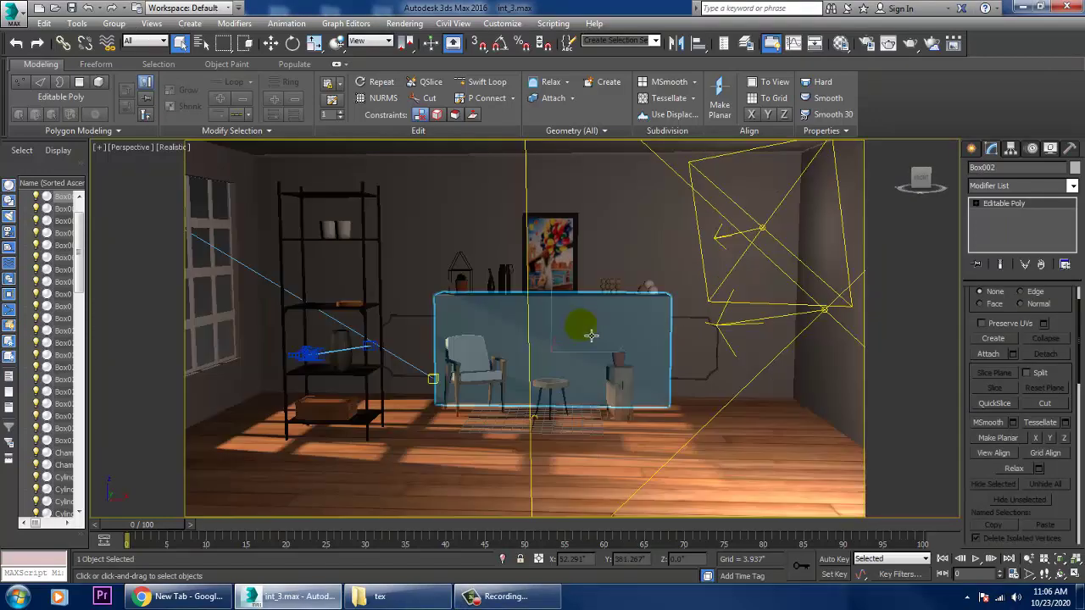
pyautogui.click(643, 278)
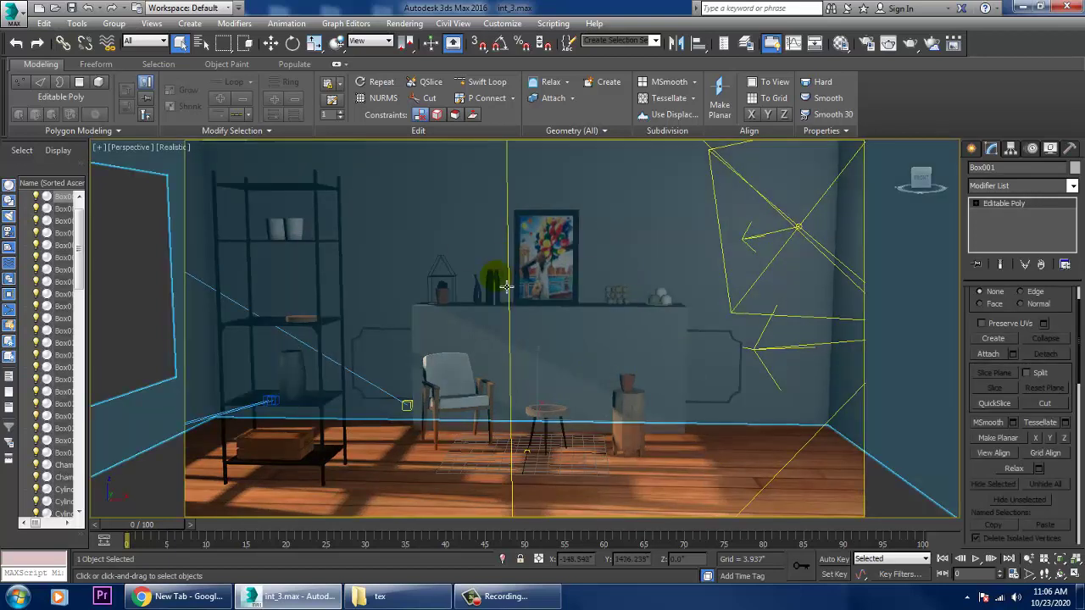
# Open the shutterstock interior reference image from the interior folder and place its window beside the 3D scene for comparison
pyautogui.click(405, 23)
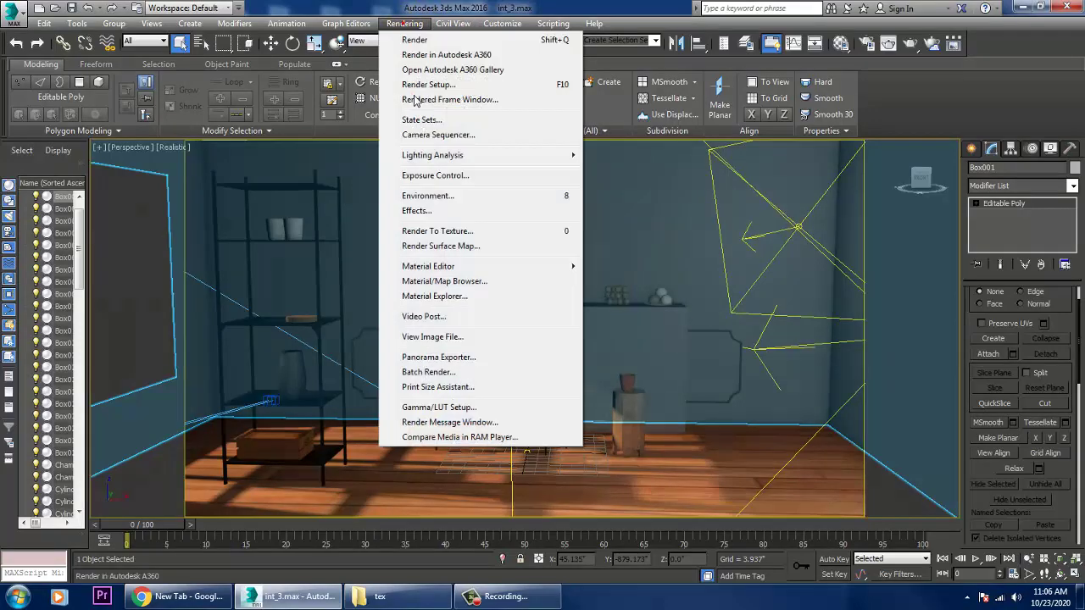
pyautogui.click(439, 337)
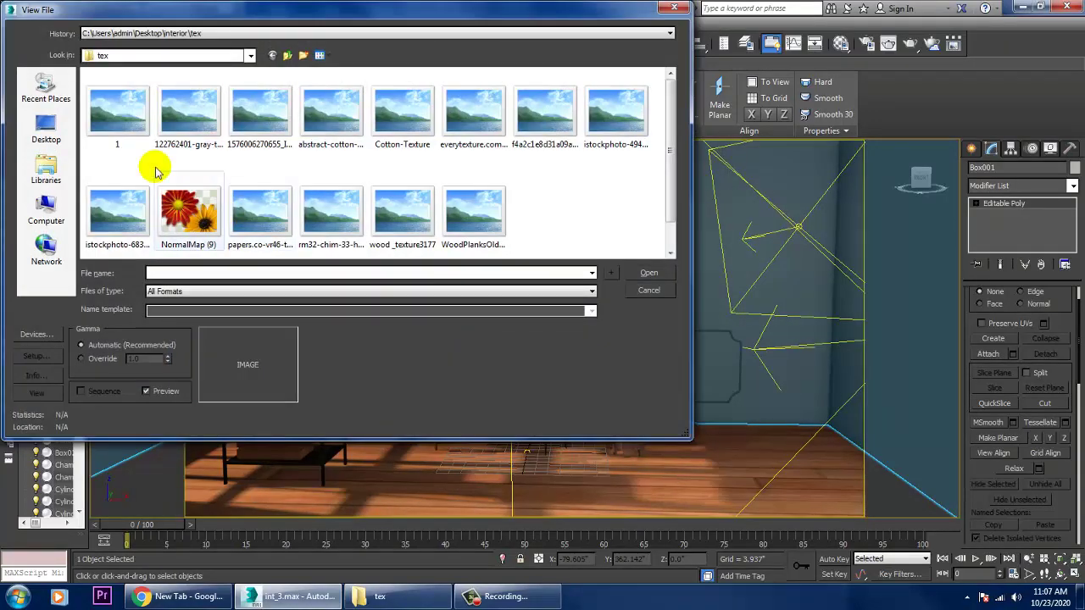
pyautogui.click(288, 55)
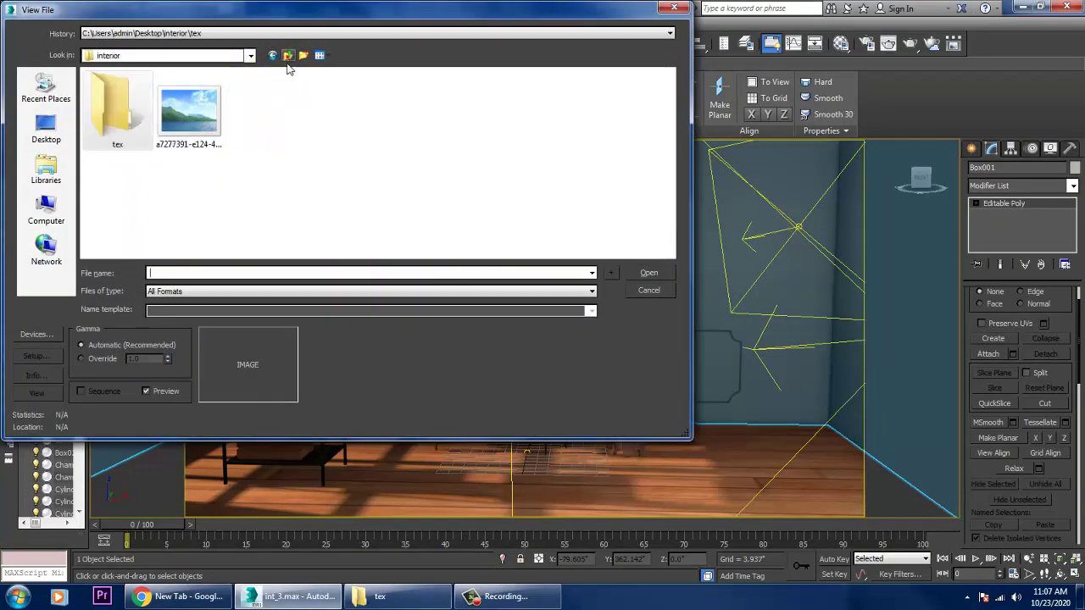
pyautogui.doubleClick(202, 138)
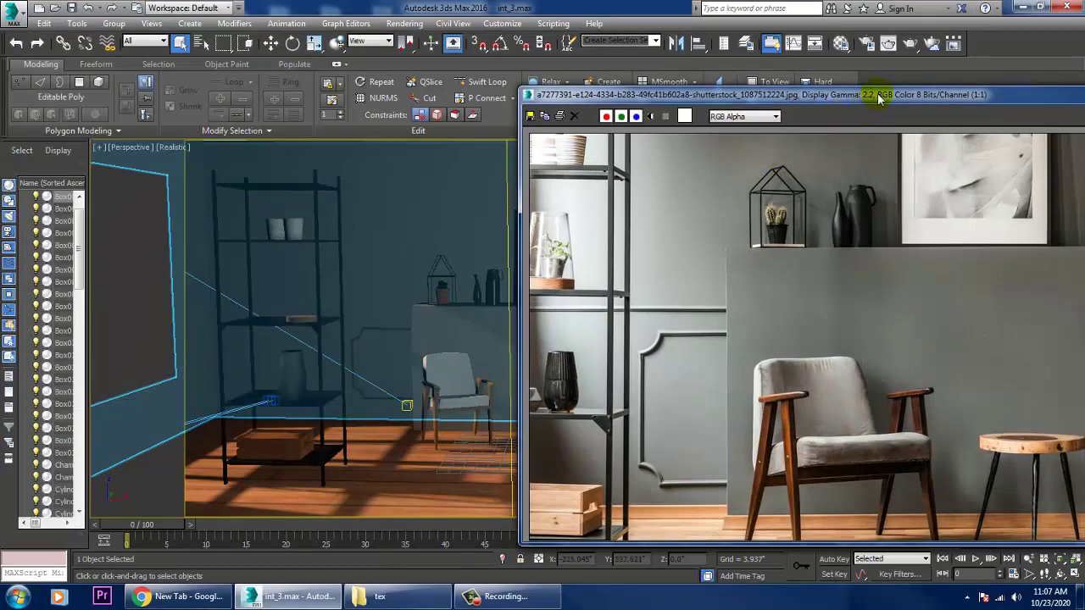
pyautogui.moveTo(879, 98); pyautogui.dragTo(98, 127)
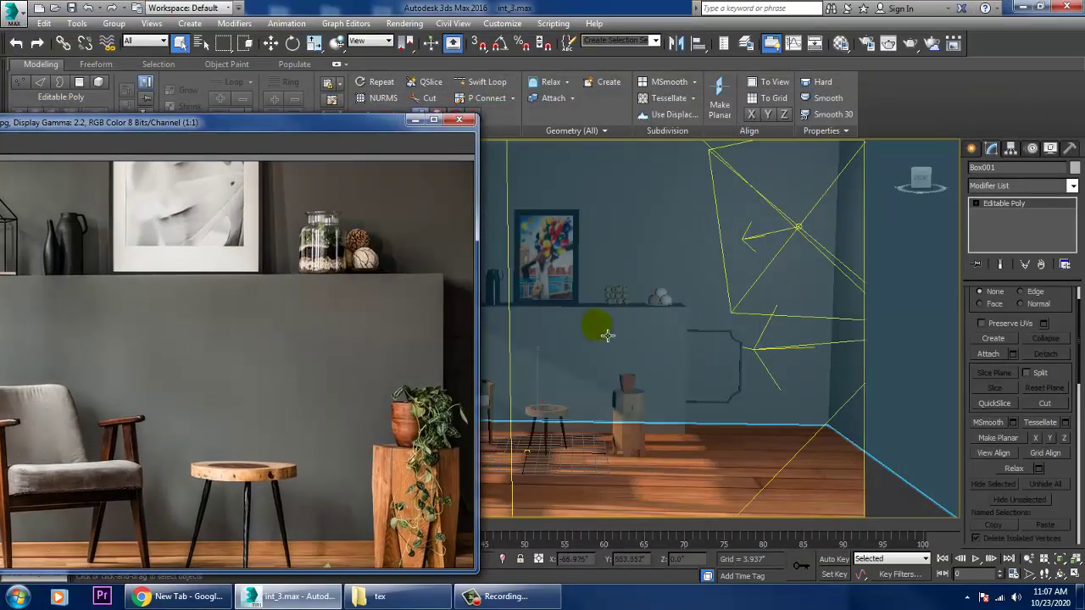
# Switch the perspective viewport to the PhysCamera002 view
pyautogui.click(706, 267)
pyautogui.press('c')
pyautogui.click(513, 209)
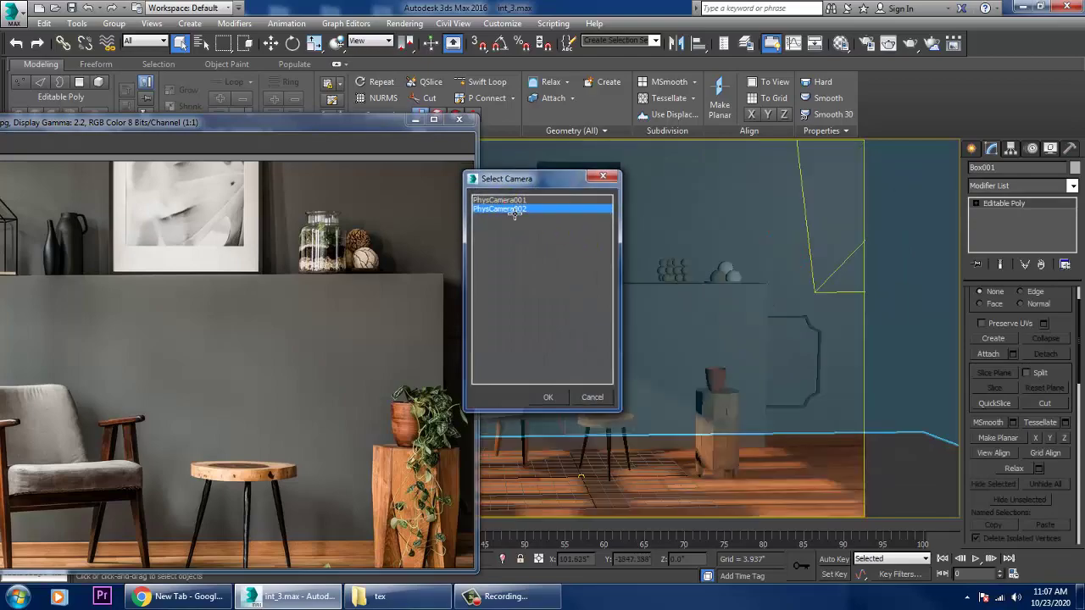
pyautogui.doubleClick(512, 209)
# Run a test render of the PhysCamera002 view and close the V-Ray frame buffer
pyautogui.click(404, 23)
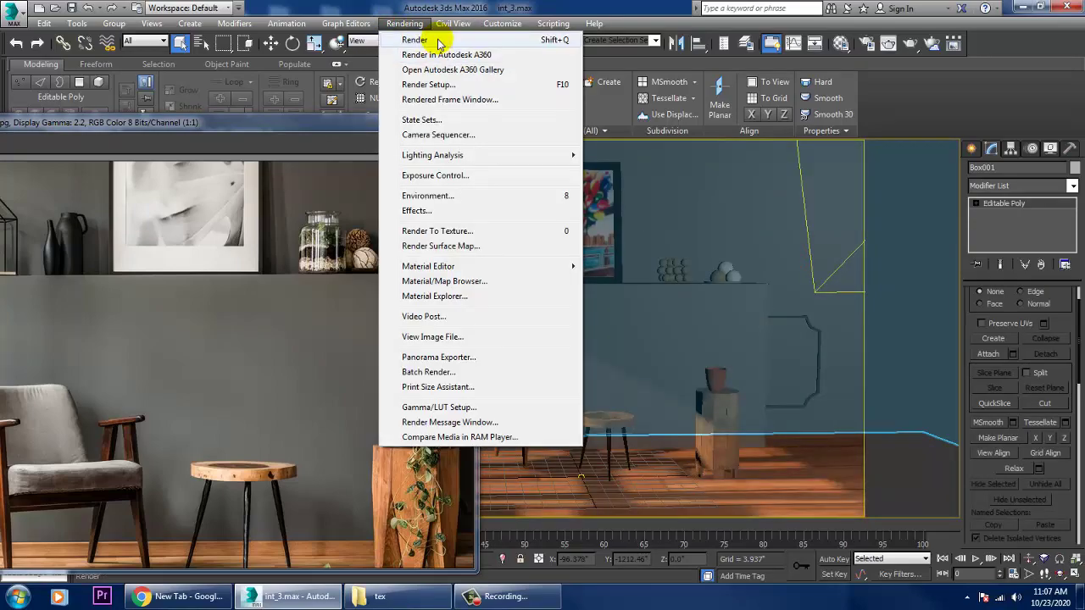
pyautogui.click(415, 39)
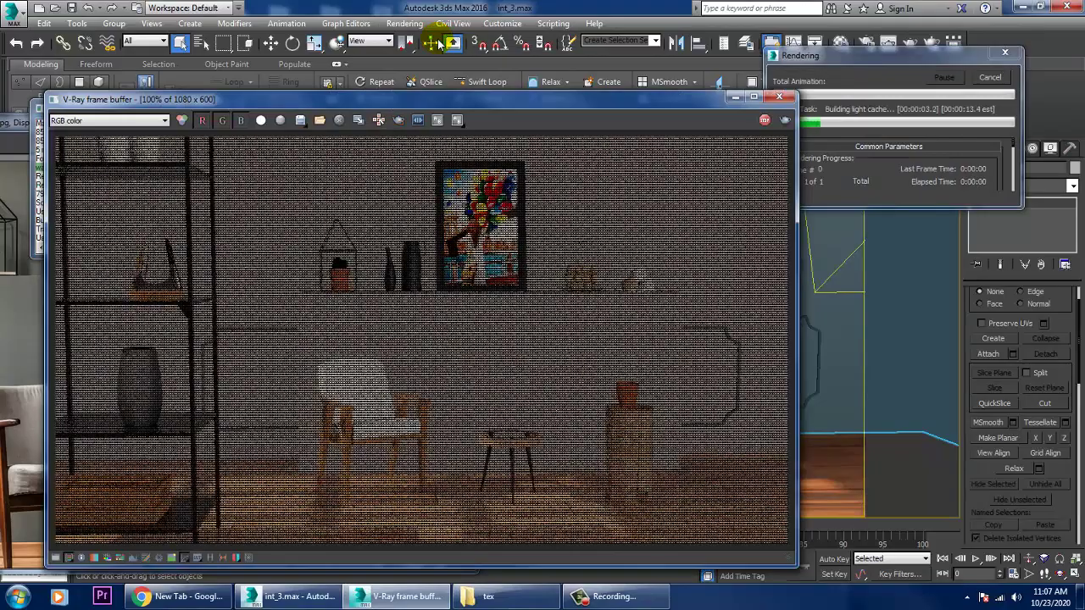
pyautogui.click(778, 98)
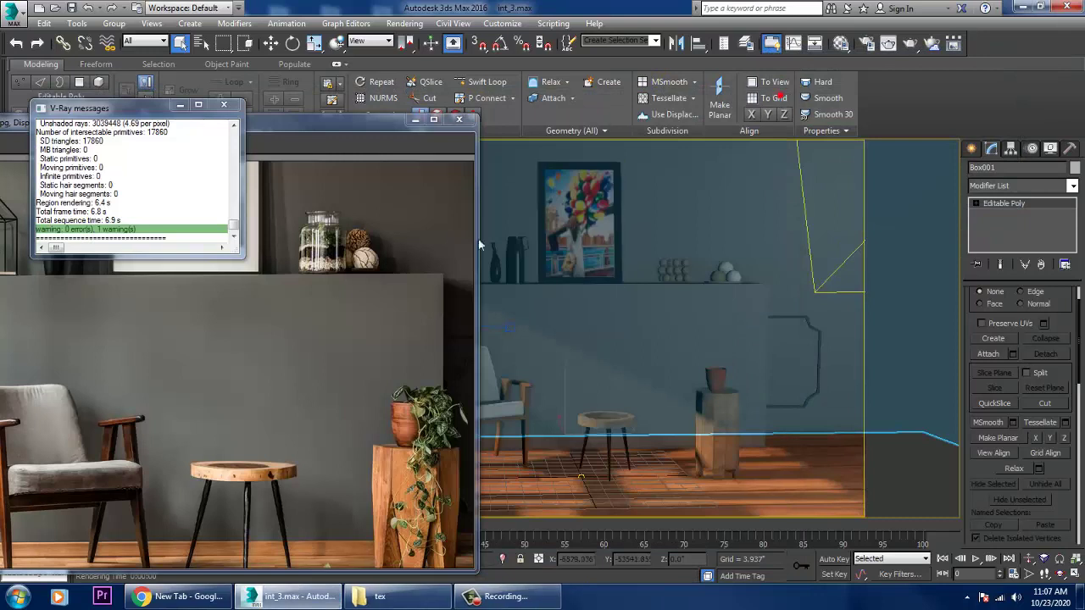
# Scale the framed picture slightly wider along X, shift it along X to about 7.09", and minimize the reference image
pyautogui.click(585, 216)
pyautogui.press('r')
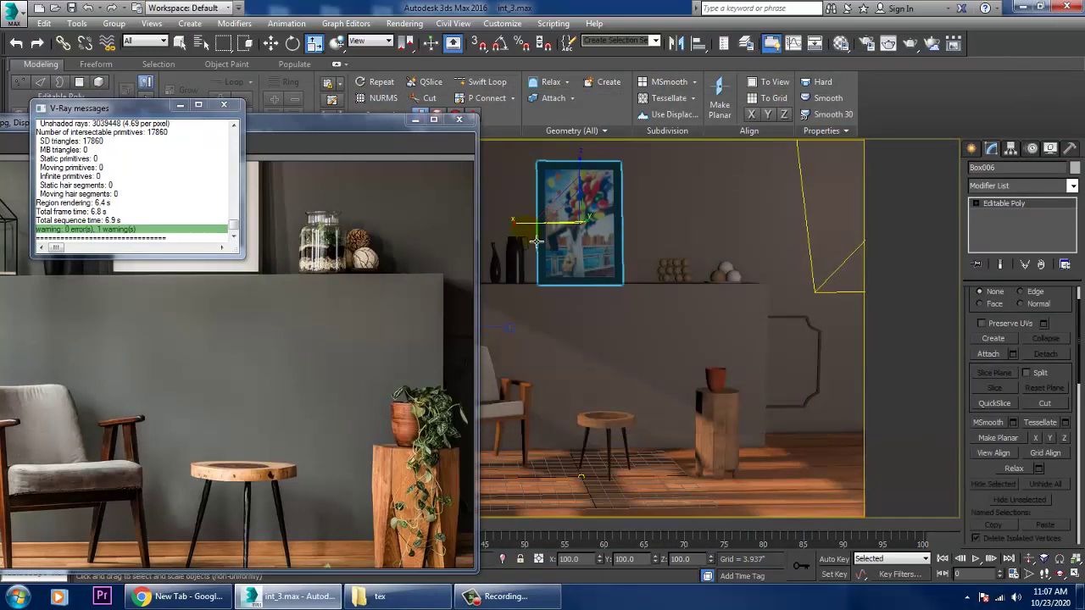
pyautogui.moveTo(526, 237); pyautogui.dragTo(515, 237)
pyautogui.press('w')
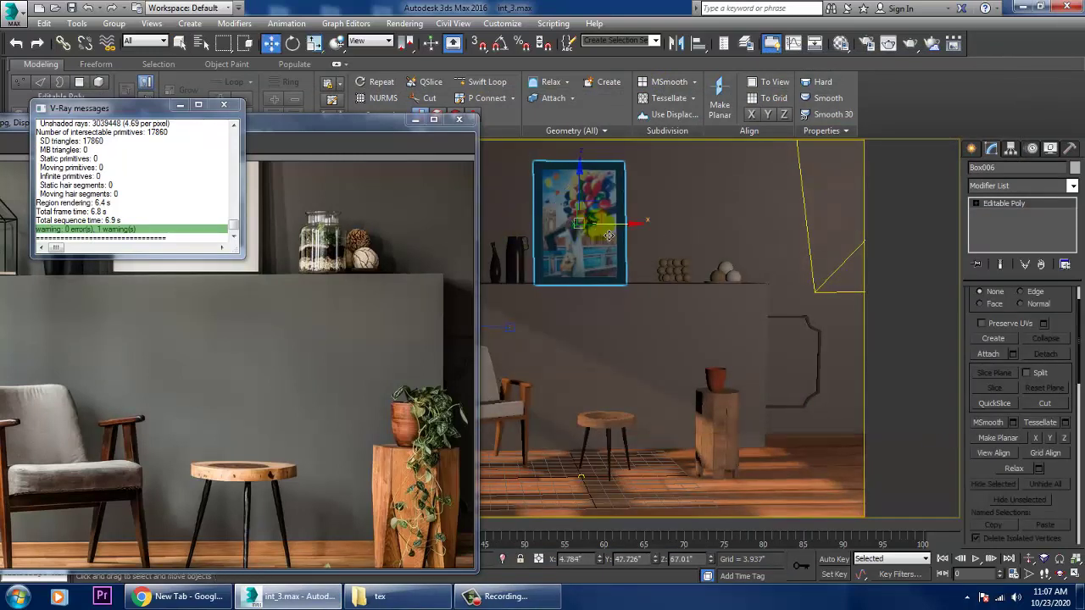
pyautogui.moveTo(621, 237); pyautogui.dragTo(629, 237)
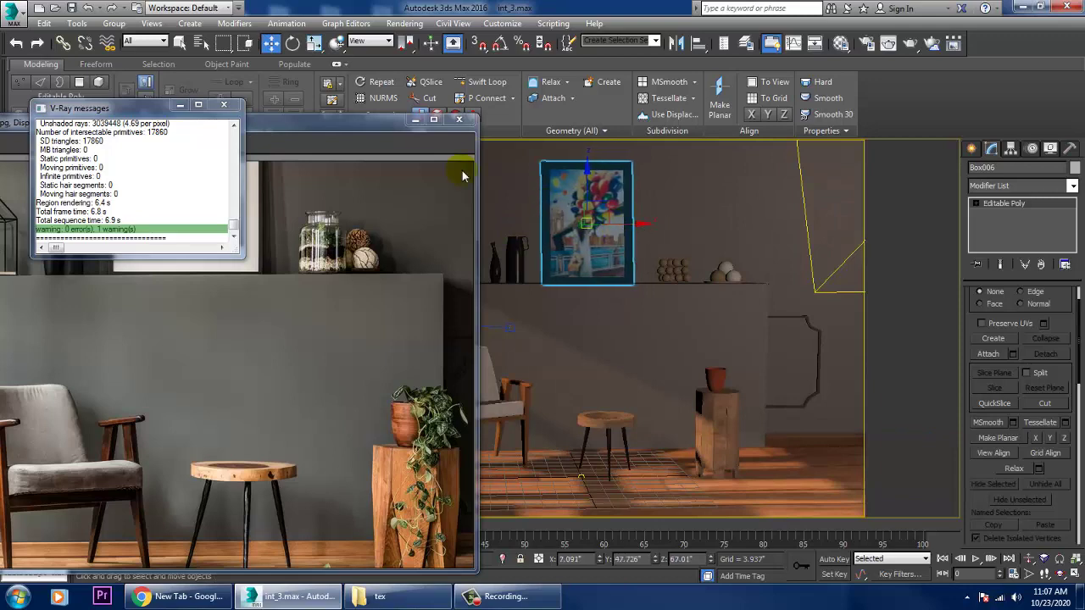
pyautogui.click(425, 120)
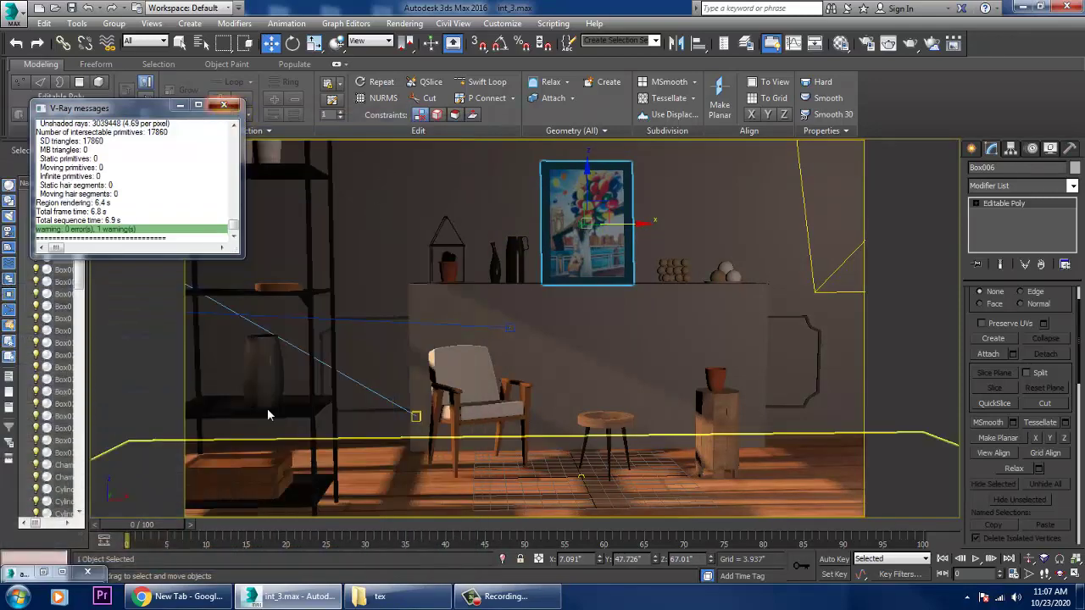
# Assign the dark material 15 - Default to the flask, its handle and the narrow vase on the ledge
pyautogui.click(515, 259)
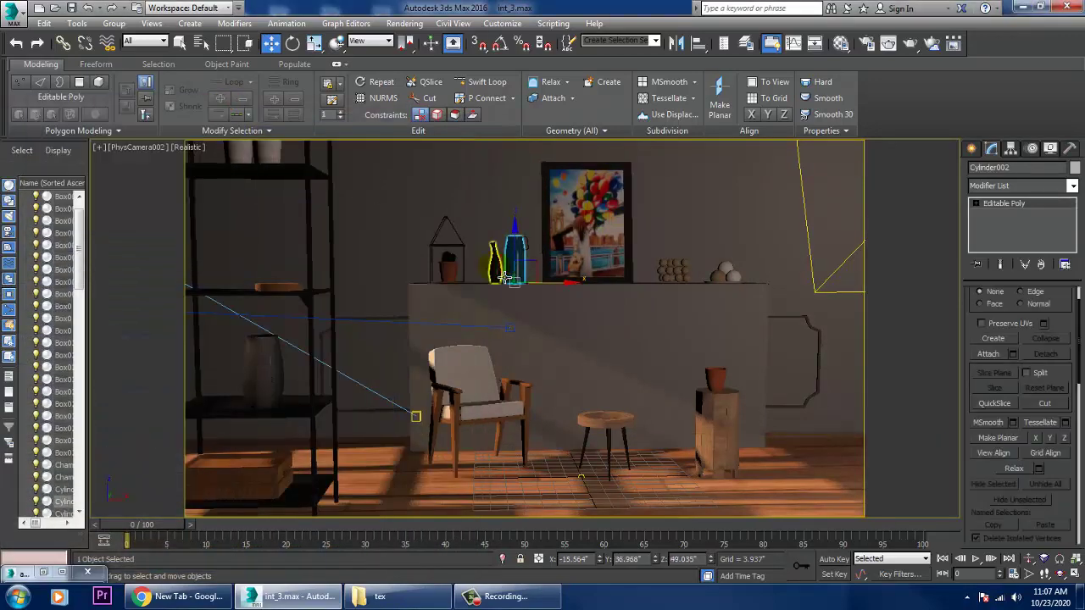
pyautogui.keyDown('ctrl'); pyautogui.click(494, 262); pyautogui.keyUp('ctrl')
pyautogui.keyDown('ctrl'); pyautogui.click(537, 252); pyautogui.keyUp('ctrl')
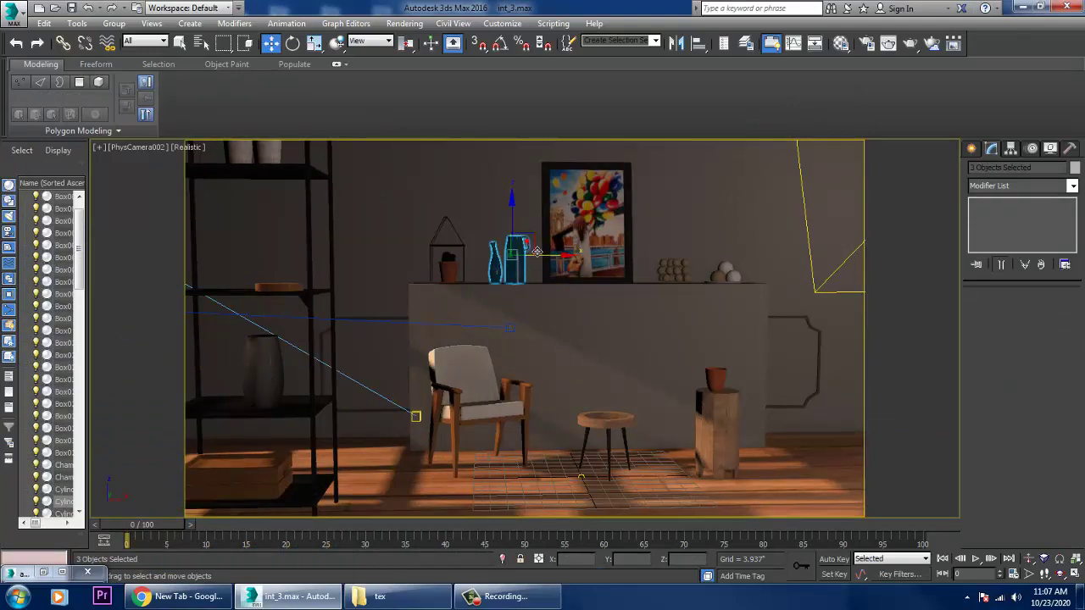
pyautogui.press('m')
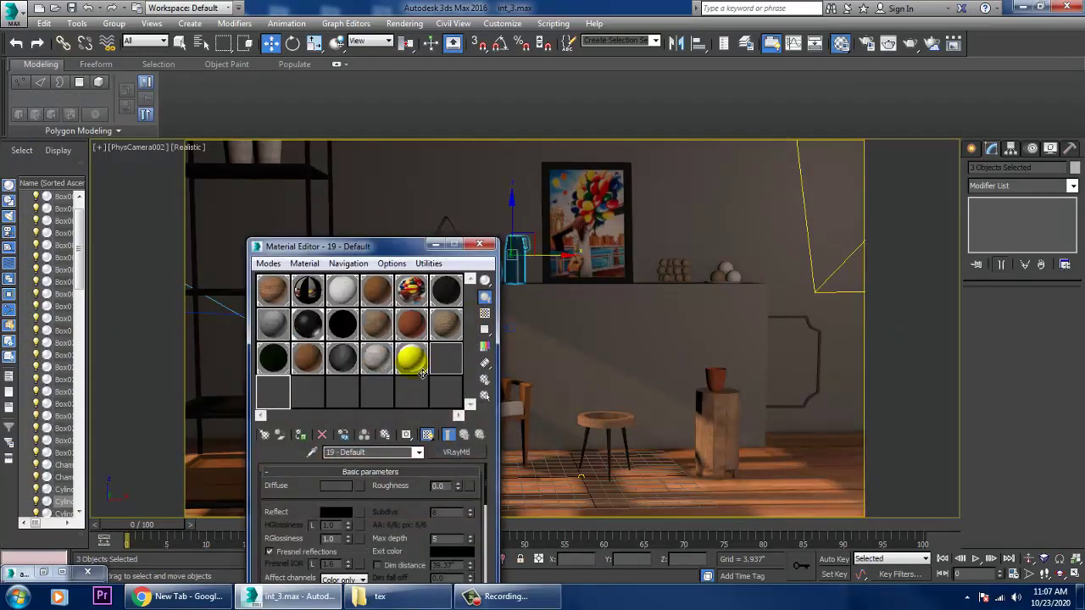
pyautogui.doubleClick(308, 290)
pyautogui.click(344, 361)
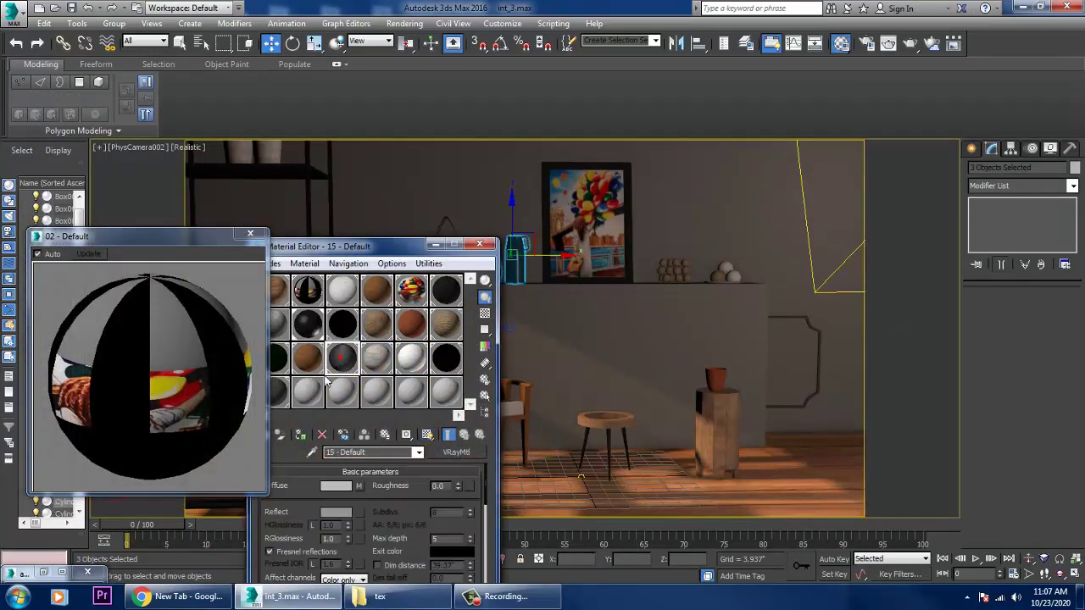
pyautogui.click(301, 435)
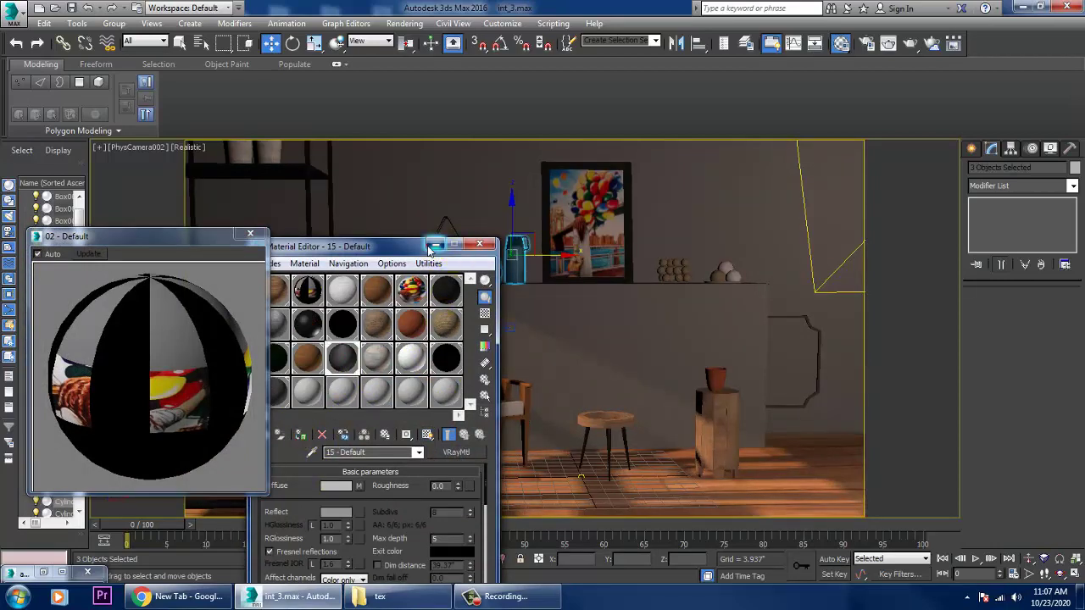
pyautogui.click(434, 245)
# Turn on viewport display of the 15 - Default material's map with the narrow vase selected, and minimize the Material Editor
pyautogui.click(538, 331)
pyautogui.click(500, 250)
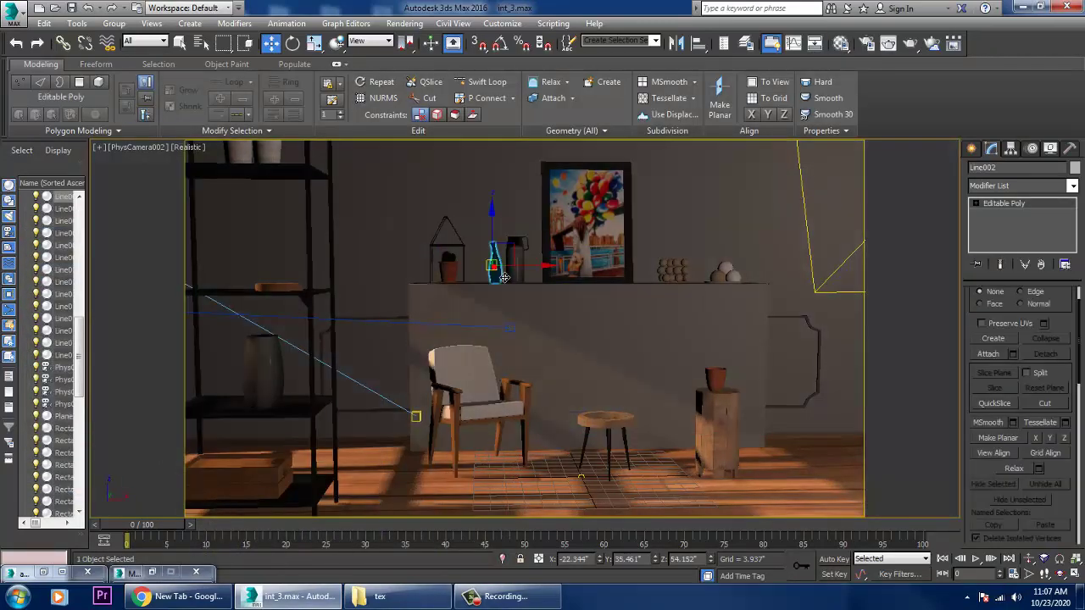
pyautogui.press('m')
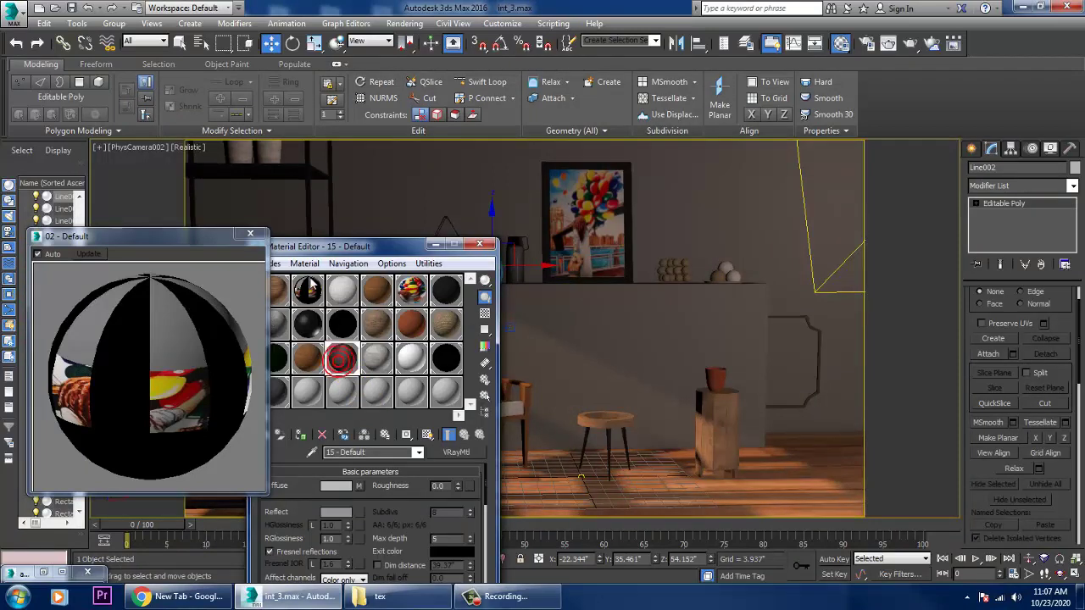
pyautogui.moveTo(310, 246); pyautogui.dragTo(752, 247)
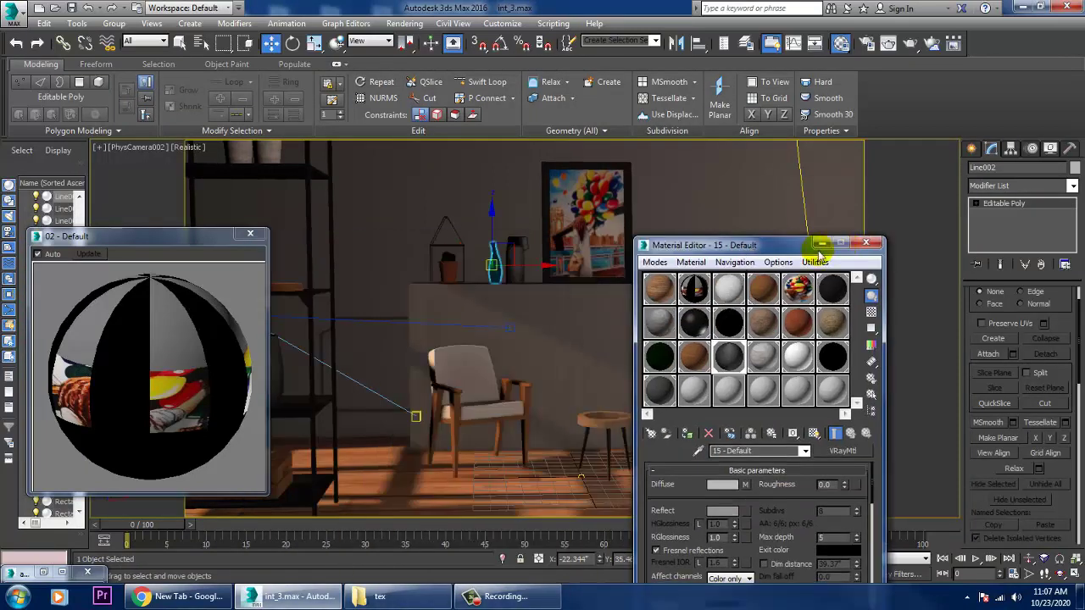
pyautogui.click(813, 433)
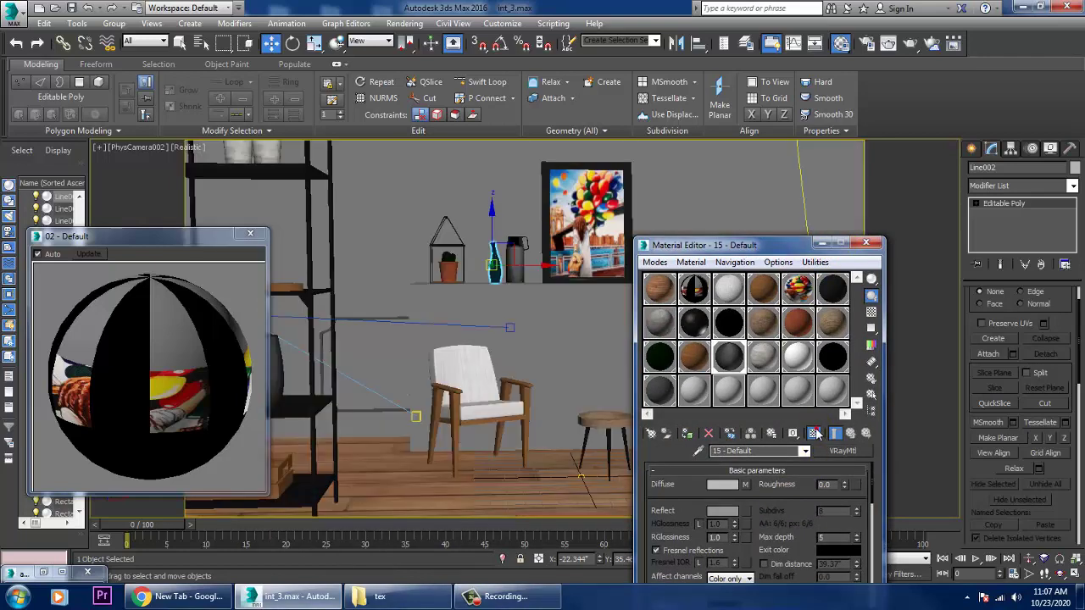
pyautogui.click(821, 245)
pyautogui.click(585, 216)
# Add a UVW Map modifier with Cylindrical mapping to the flask body and fit the mapping to it
pyautogui.click(516, 258)
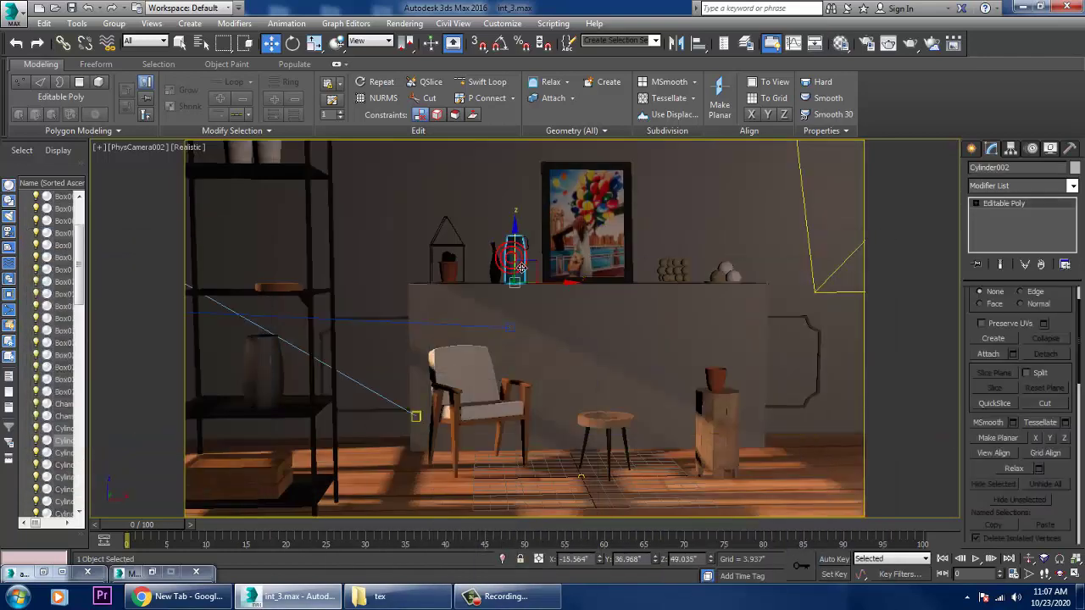
pyautogui.press('p')
pyautogui.press('z')
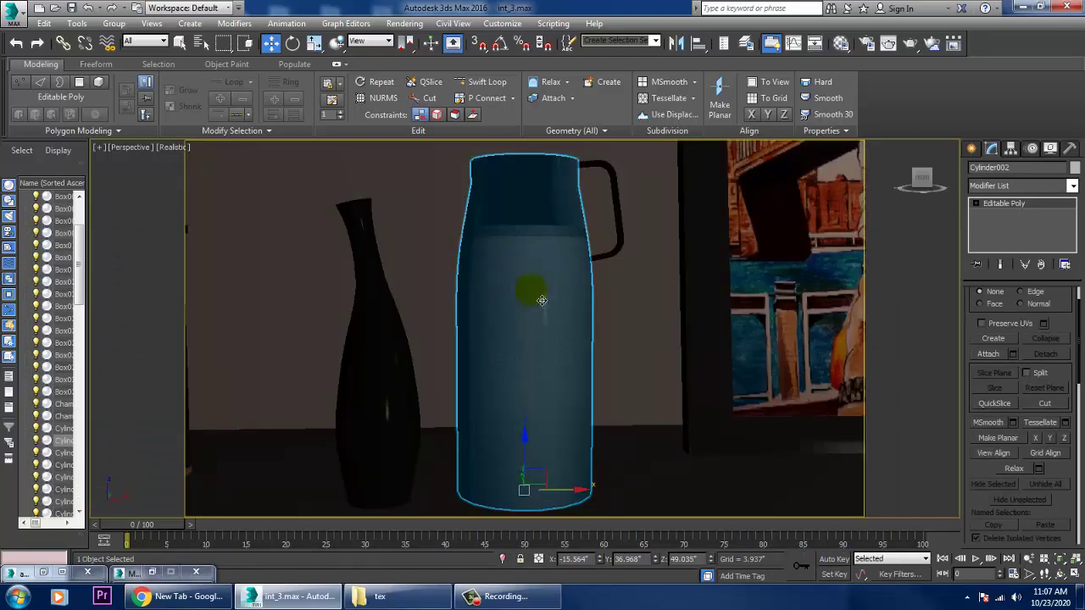
pyautogui.click(1026, 186)
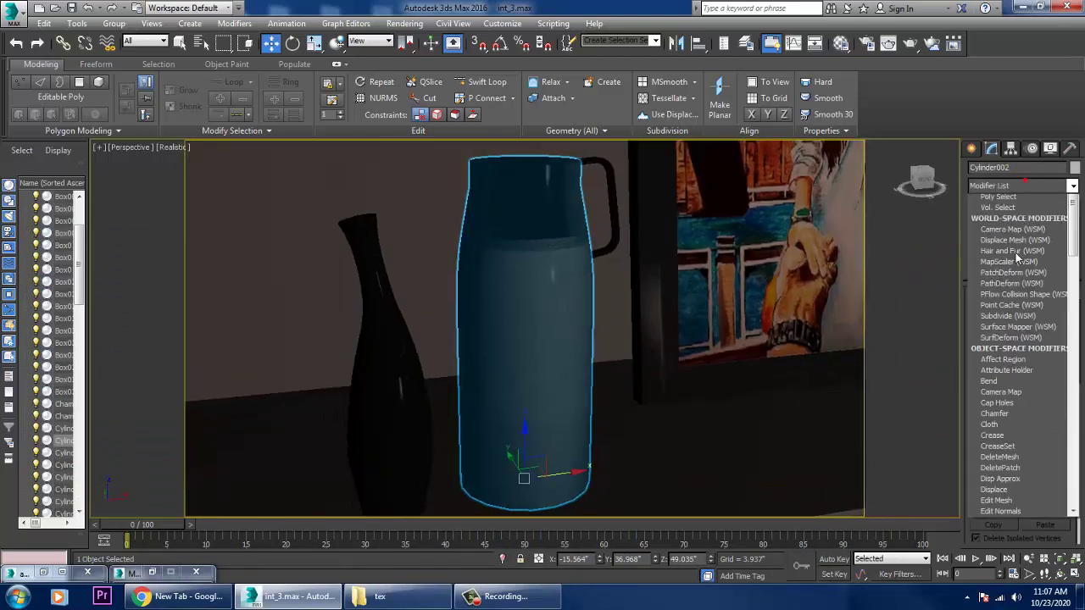
pyautogui.press('u')
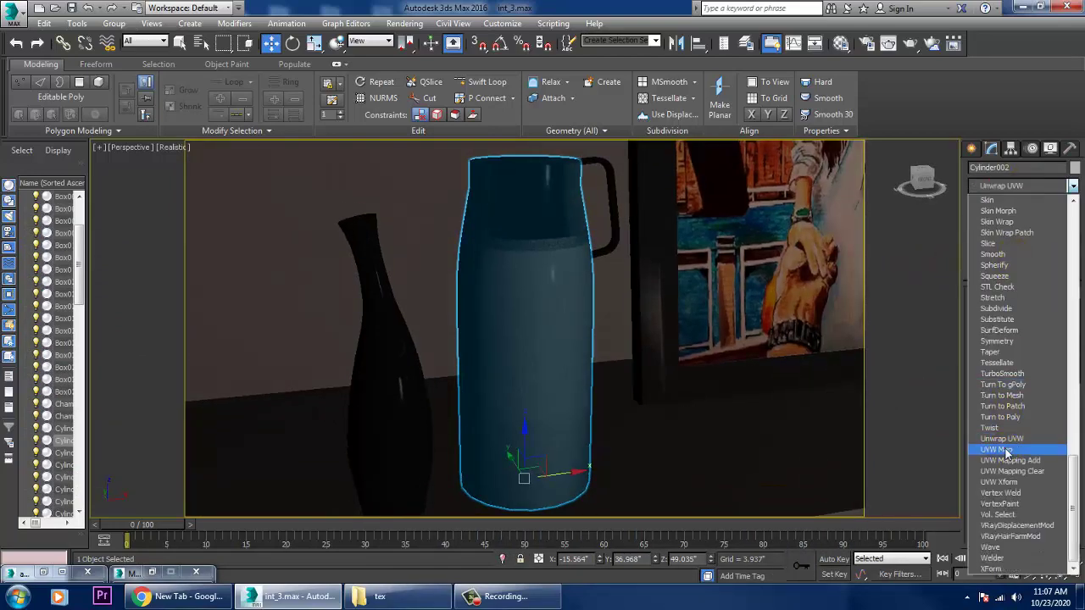
pyautogui.click(1005, 450)
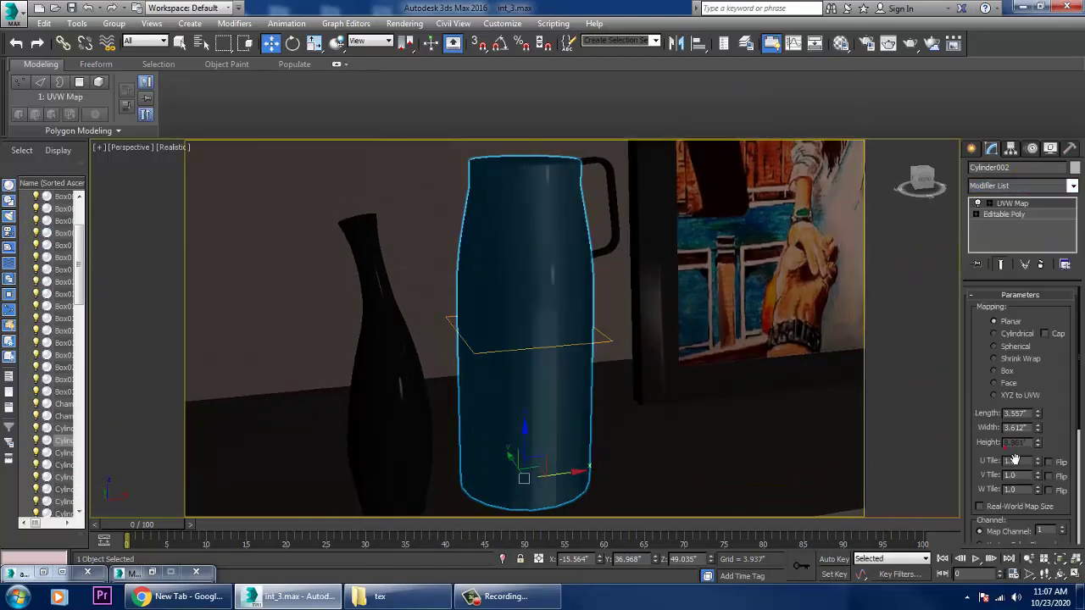
pyautogui.click(1008, 337)
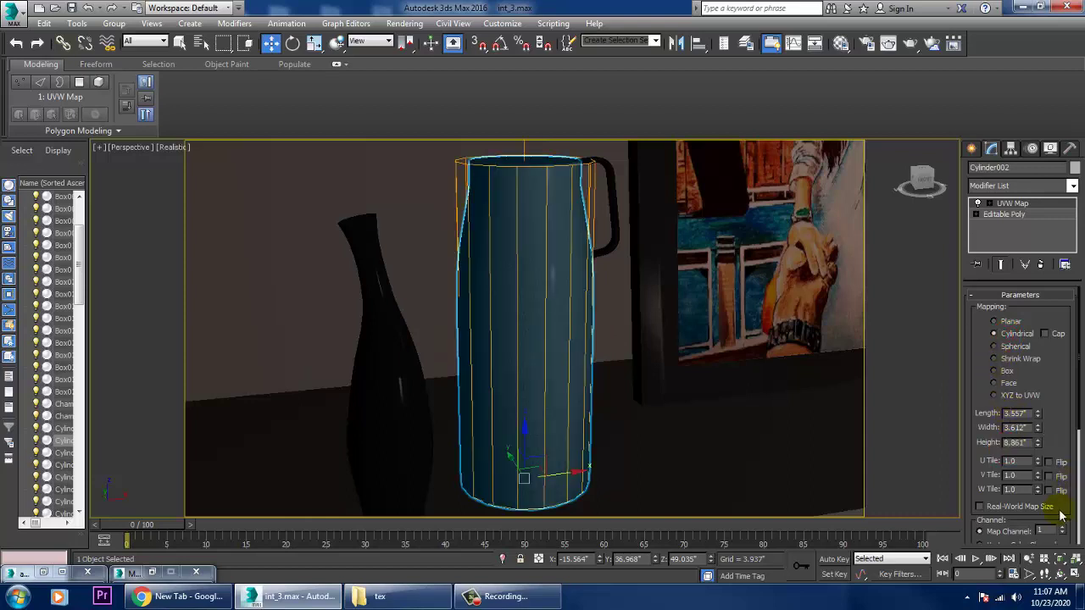
pyautogui.moveTo(1066, 416); pyautogui.dragTo(1058, 243)
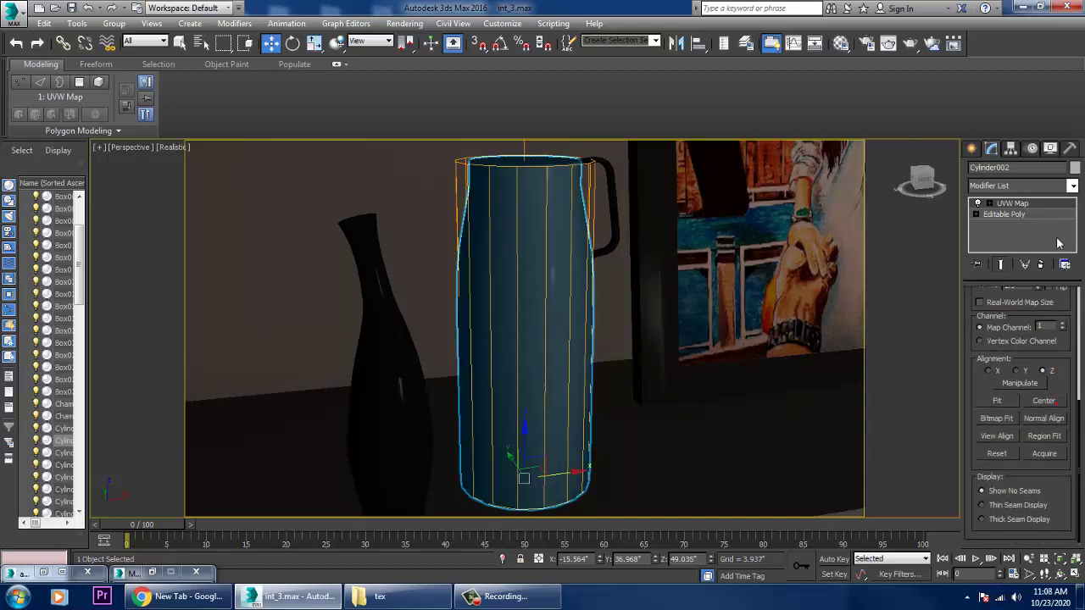
pyautogui.click(1001, 401)
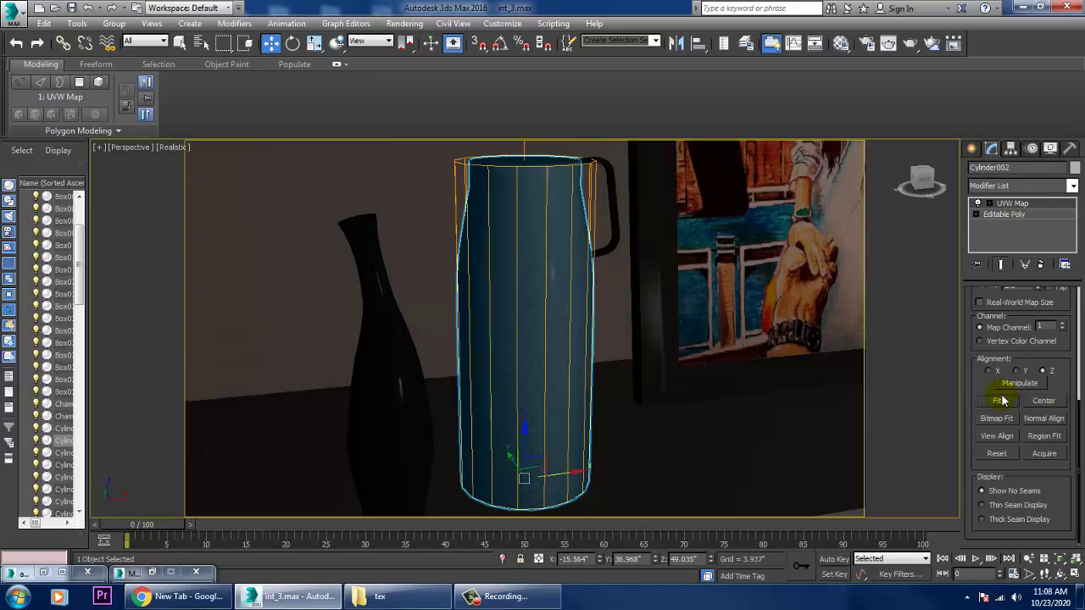
# Add a UVW Map modifier to the narrow vase with Cylindrical mapping aligned to X, and fit the mapping to it
pyautogui.click(412, 393)
pyautogui.click(1023, 188)
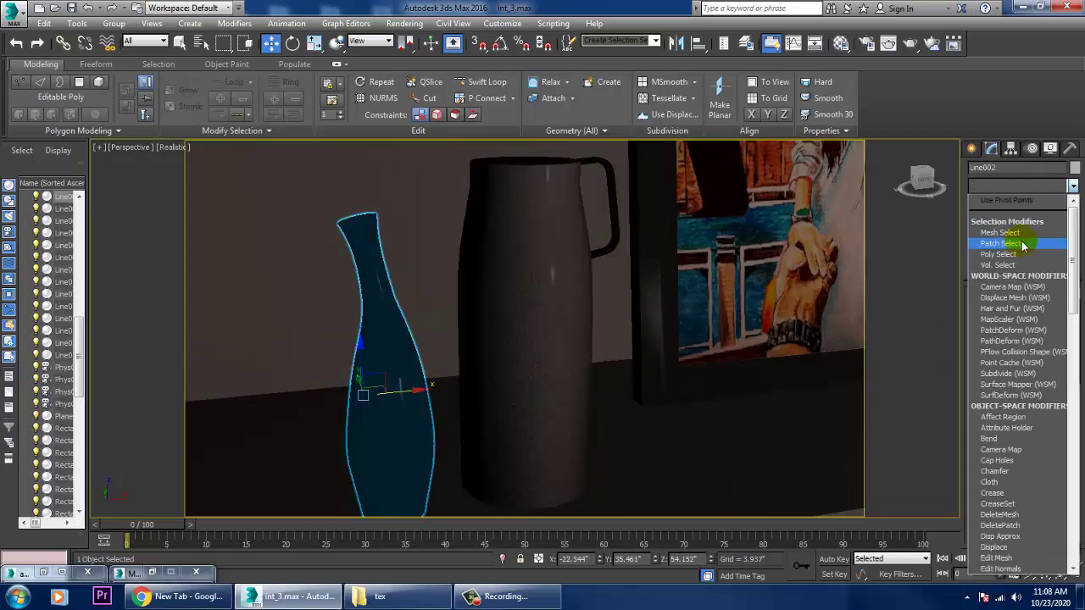
pyautogui.scroll(-20, 1029, 235)
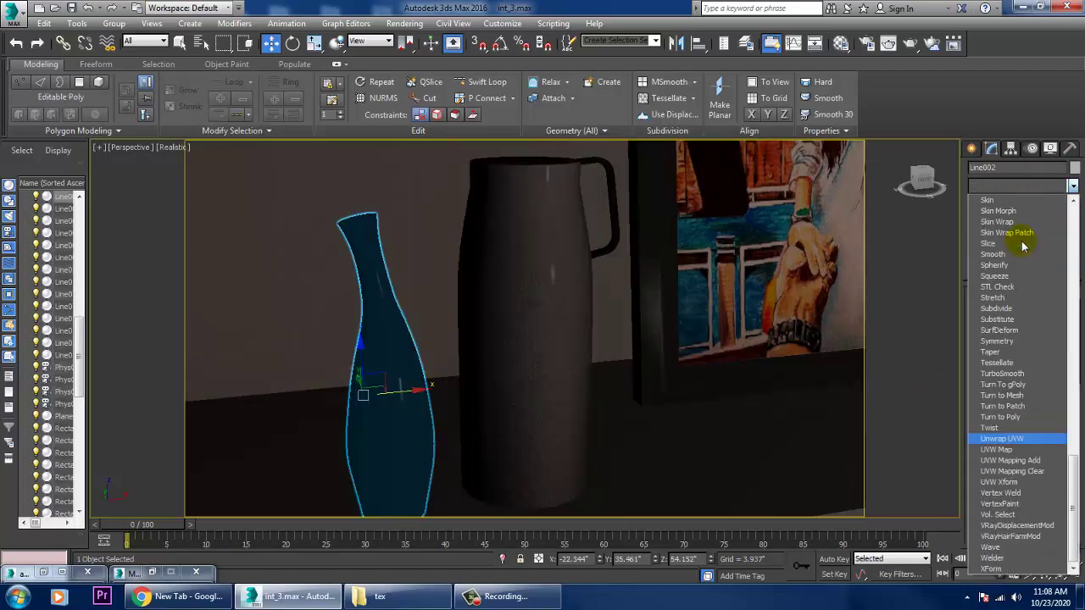
pyautogui.click(1005, 449)
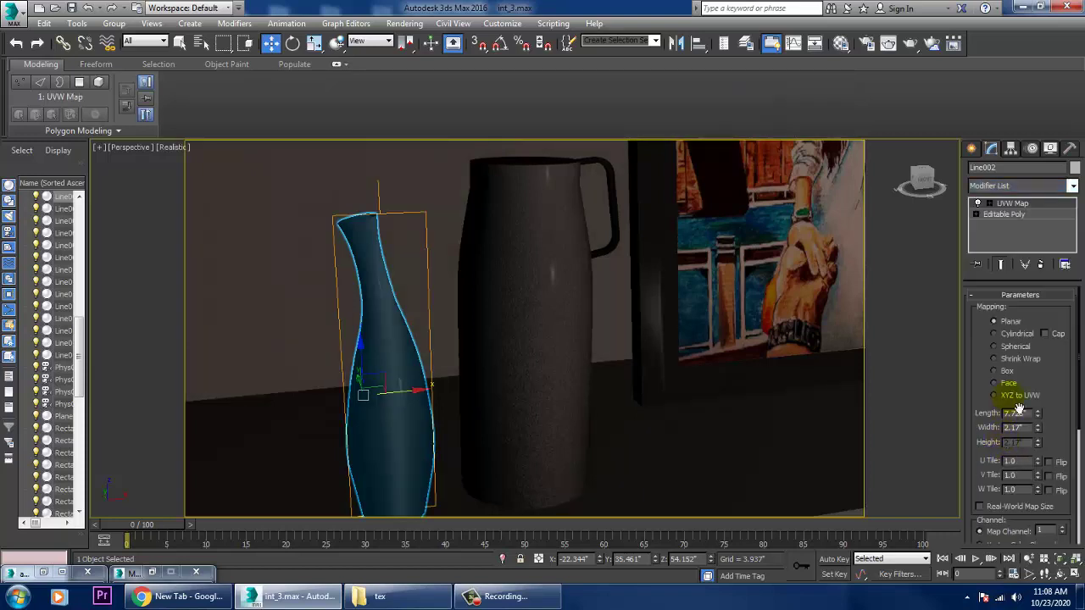
pyautogui.click(1007, 334)
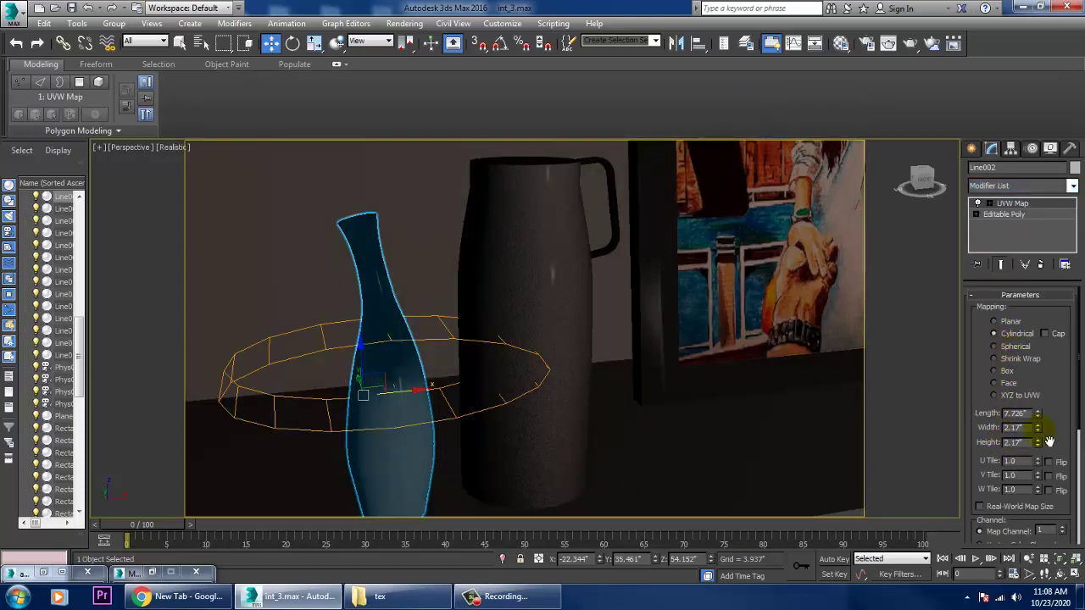
pyautogui.moveTo(1062, 430); pyautogui.dragTo(1060, 305)
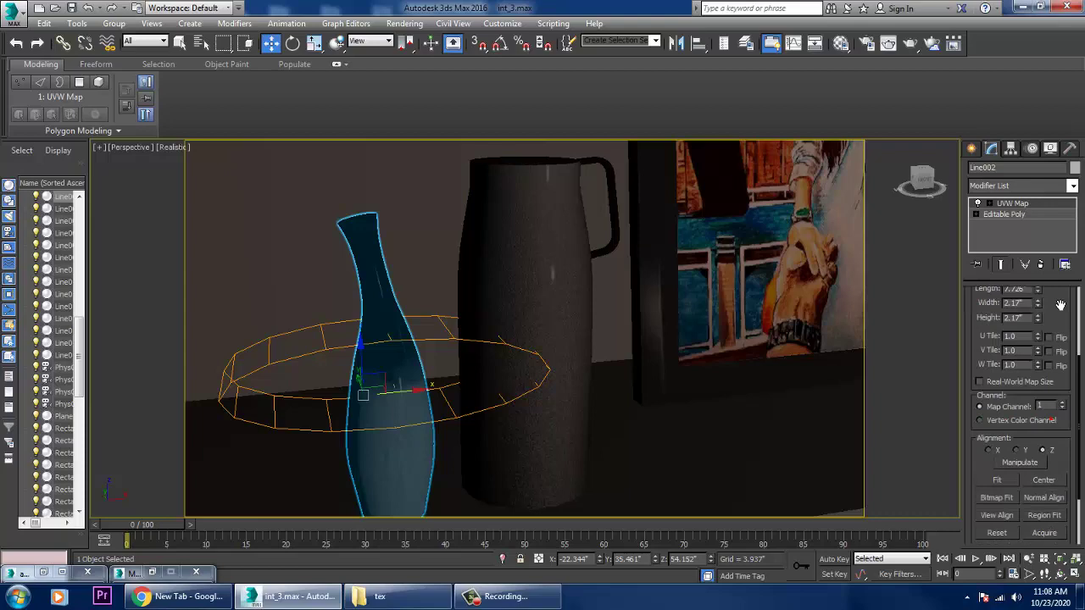
pyautogui.click(1019, 451)
pyautogui.click(999, 451)
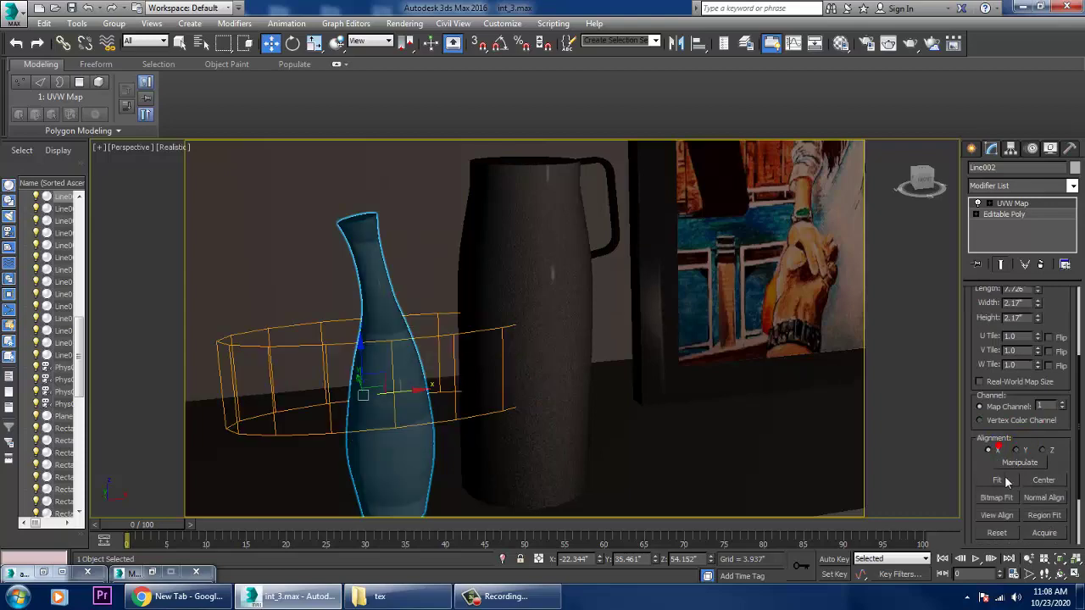
pyautogui.click(999, 480)
# Add a UVW Map modifier with Box mapping to the flask's handle
pyautogui.scroll(-5, 561, 371)
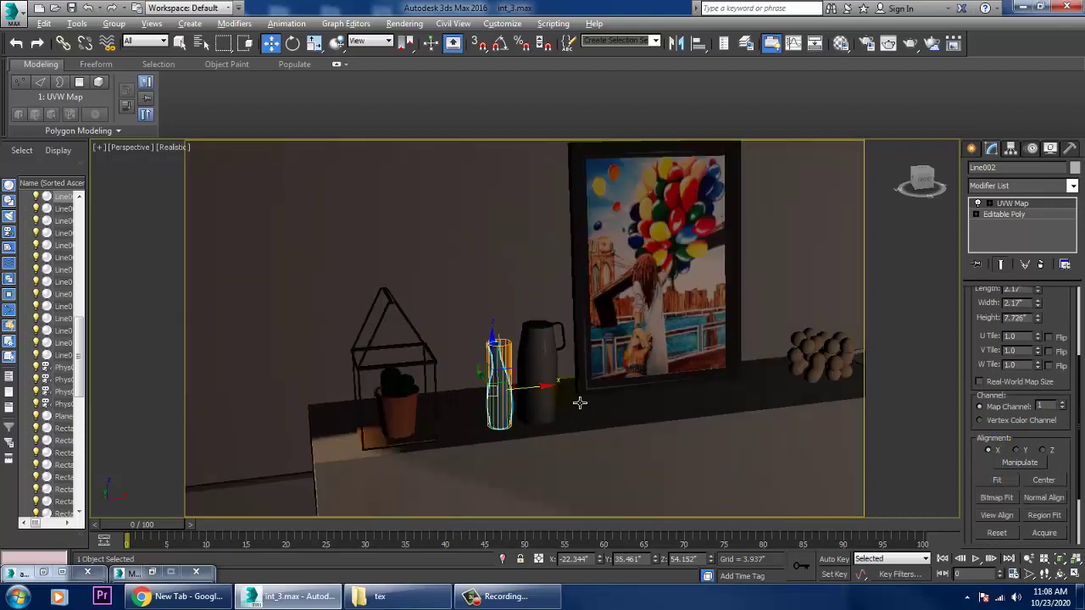
pyautogui.scroll(4, 576, 373)
pyautogui.click(593, 324)
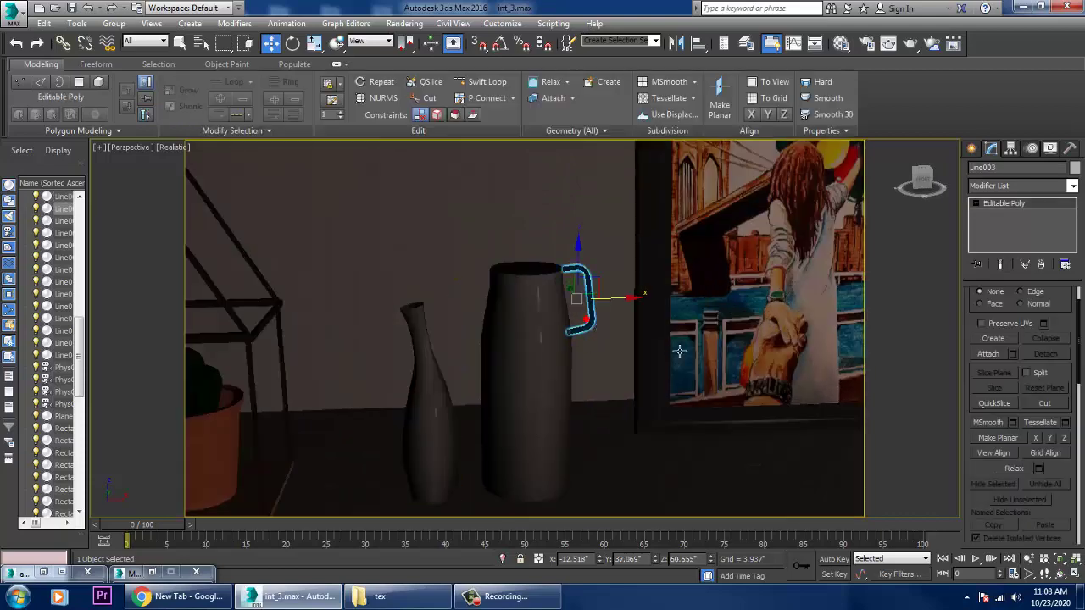
pyautogui.scroll(6, 593, 327)
pyautogui.keyDown('alt'); pyautogui.moveTo(519, 350); pyautogui.dragTo(552, 412, button='middle'); pyautogui.keyUp('alt')
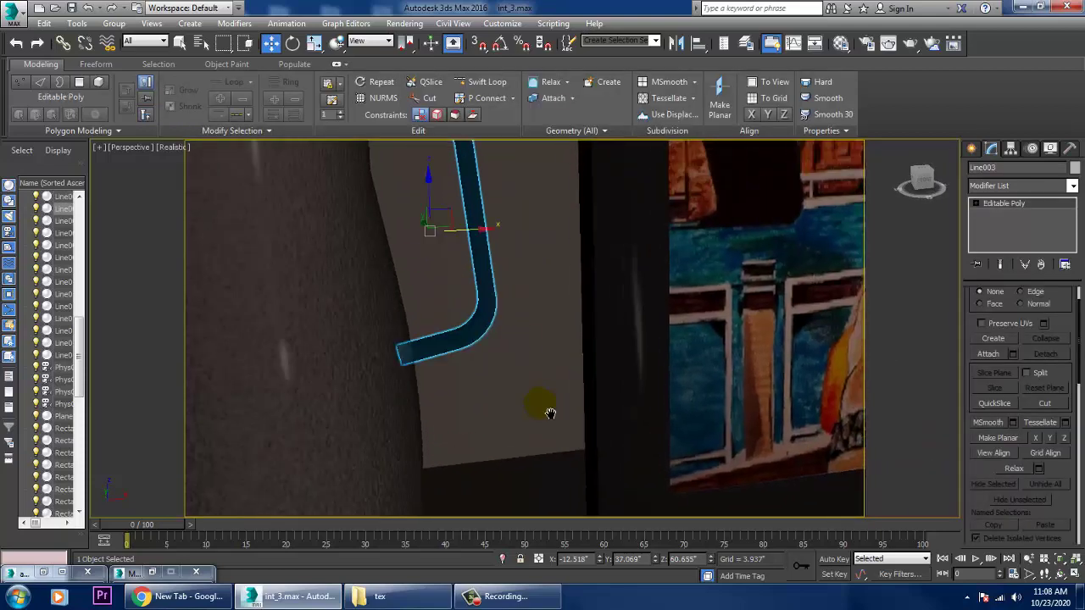
pyautogui.click(984, 187)
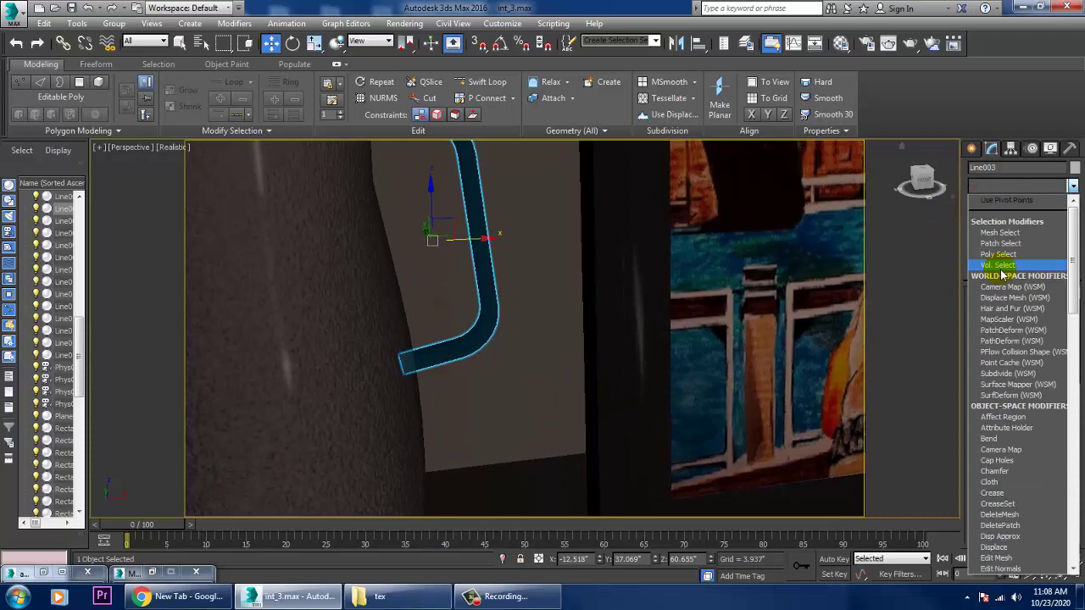
pyautogui.scroll(-10, 1017, 339)
pyautogui.click(1027, 446)
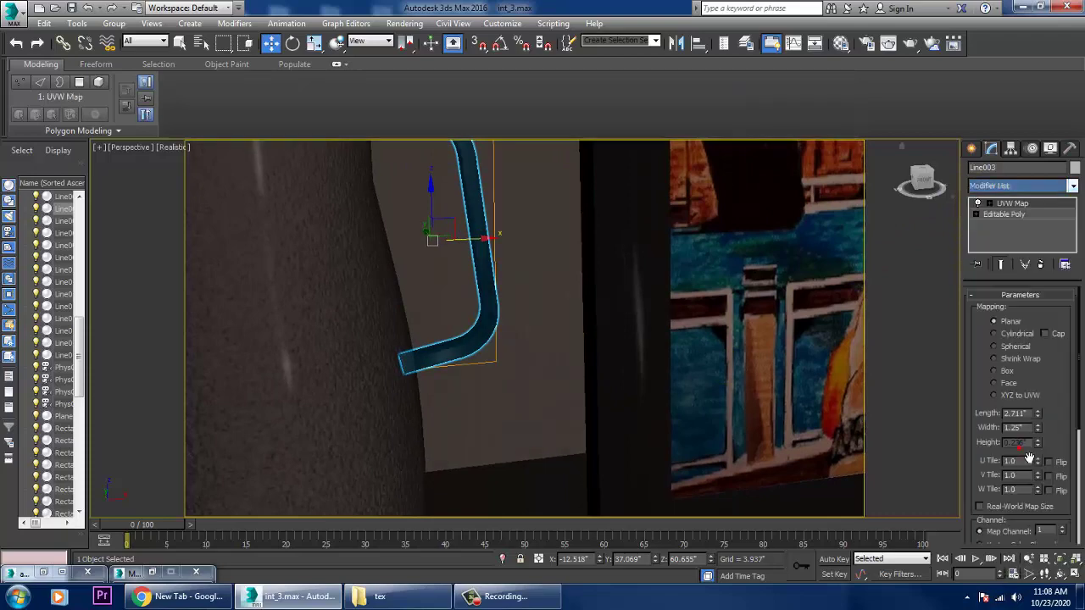
pyautogui.click(1006, 372)
pyautogui.keyDown('ctrl'); pyautogui.keyDown('alt'); pyautogui.moveTo(588, 387); pyautogui.dragTo(638, 433, button='middle'); pyautogui.keyUp('alt'); pyautogui.keyUp('ctrl')
pyautogui.scroll(-5, 615, 424)
pyautogui.scroll(8, 516, 322)
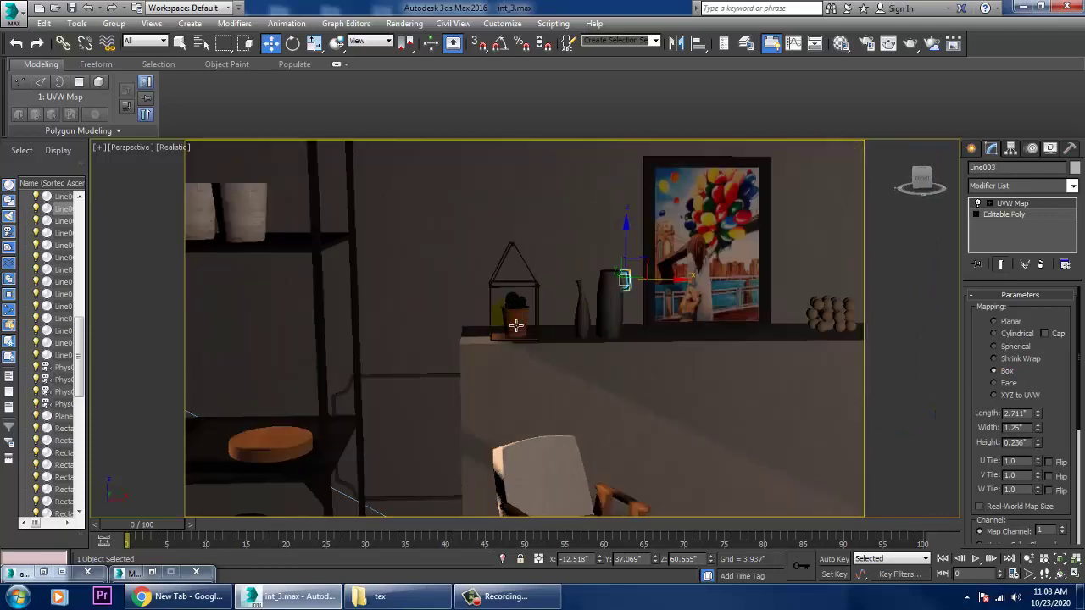
pyautogui.scroll(-8, 534, 313)
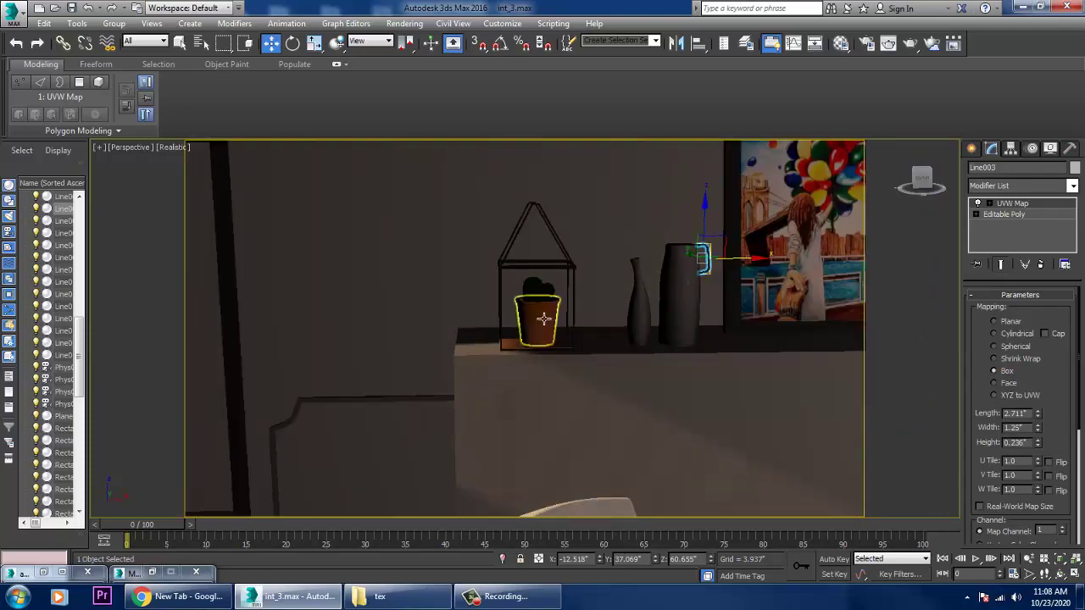
pyautogui.scroll(-6, 567, 335)
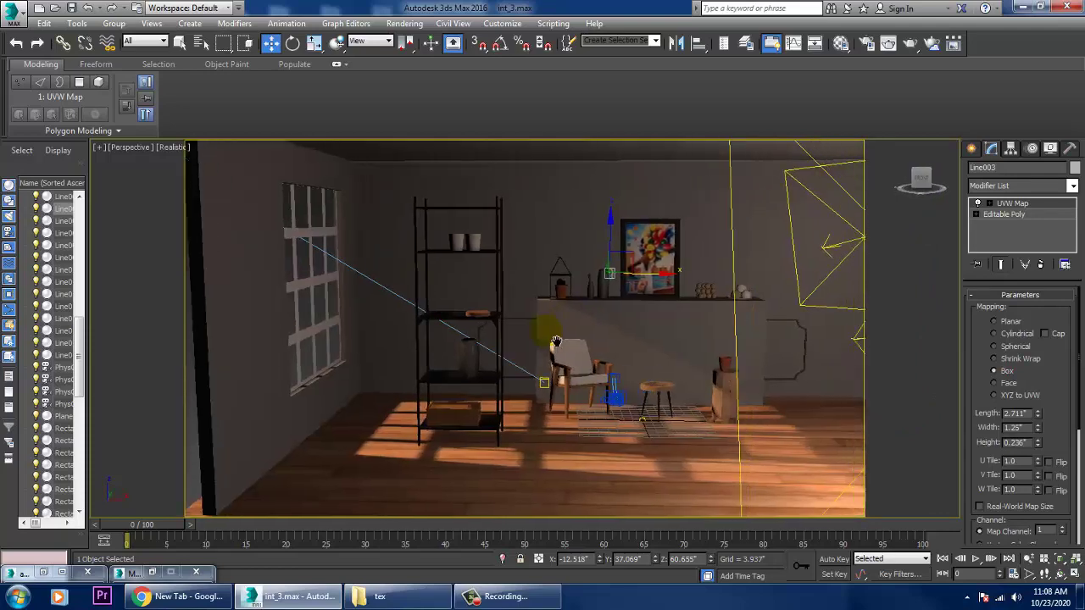
pyautogui.moveTo(578, 336); pyautogui.dragTo(534, 333, button='middle')
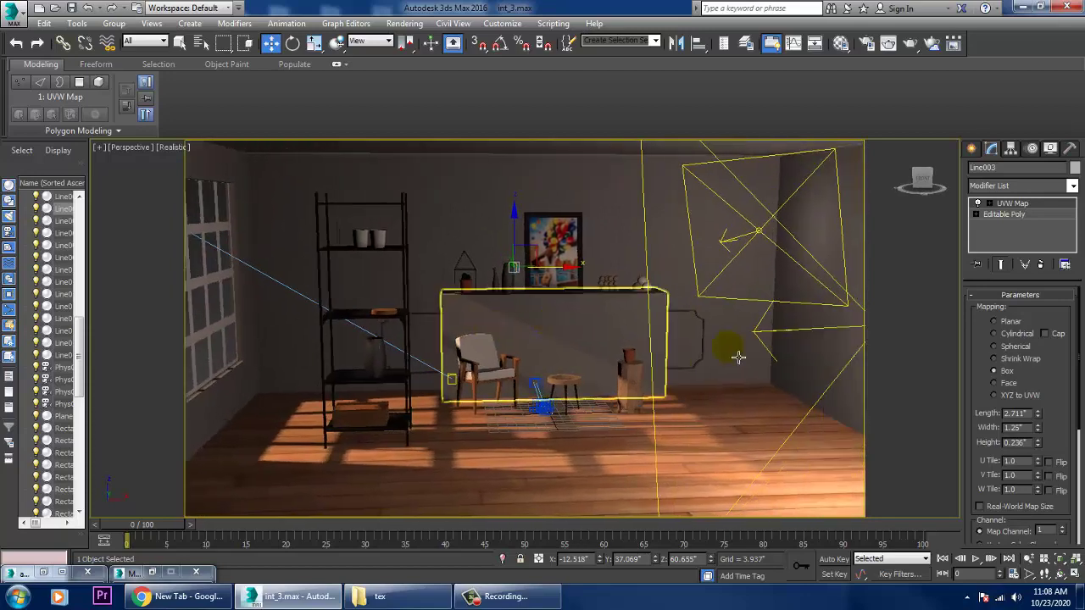
# Create a BoxGizmo atmospheric apparatus inside the room, about 101" long, 200" wide and 102" high
pyautogui.click(971, 149)
pyautogui.scroll(4, 451, 378)
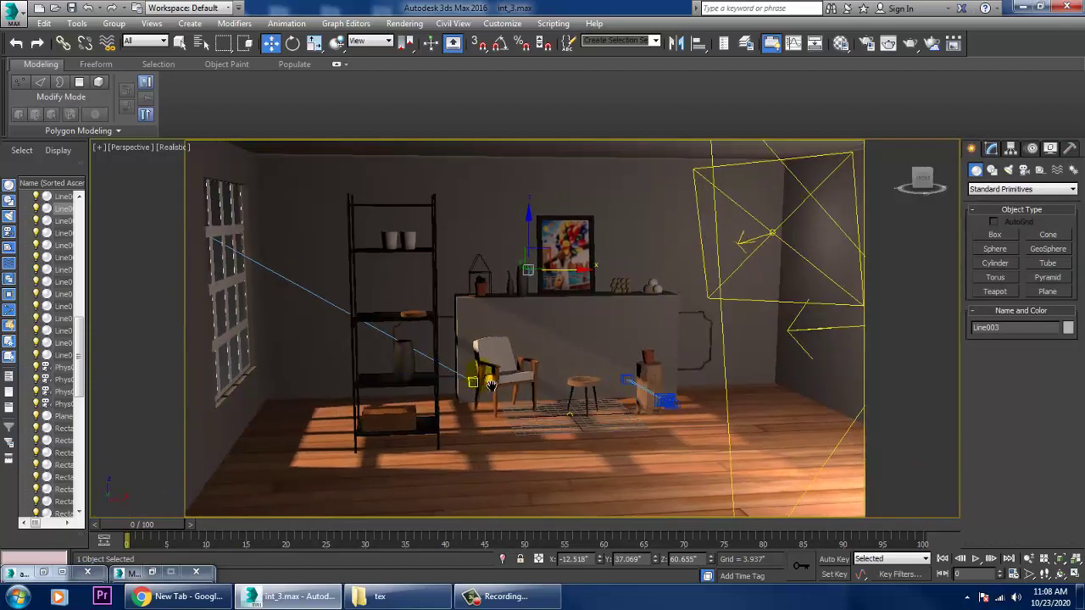
pyautogui.moveTo(474, 386); pyautogui.dragTo(915, 230, button='middle')
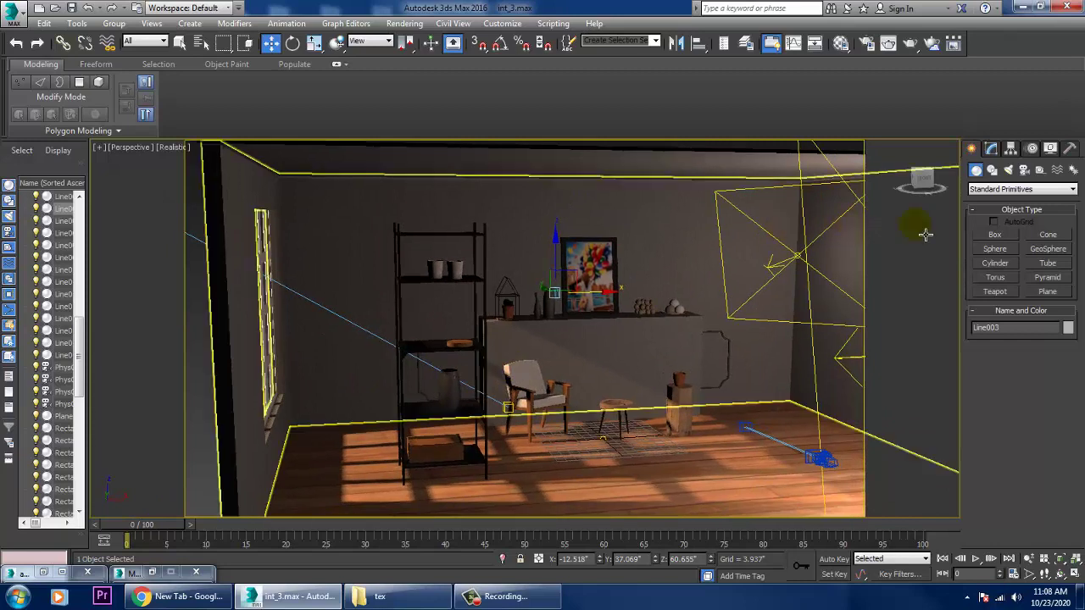
pyautogui.click(1041, 170)
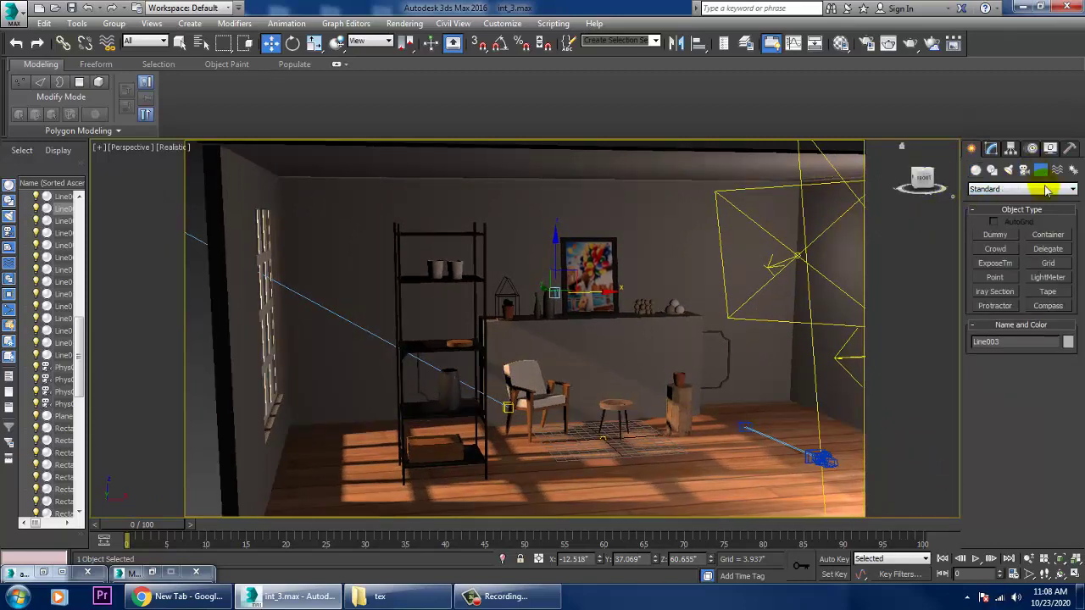
pyautogui.click(1047, 190)
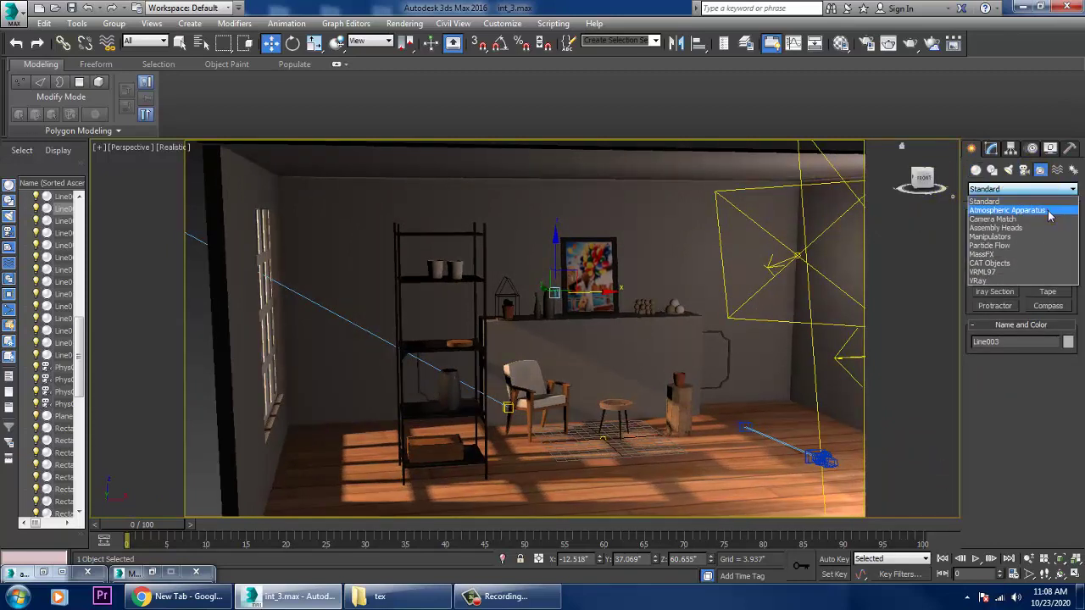
pyautogui.click(1049, 211)
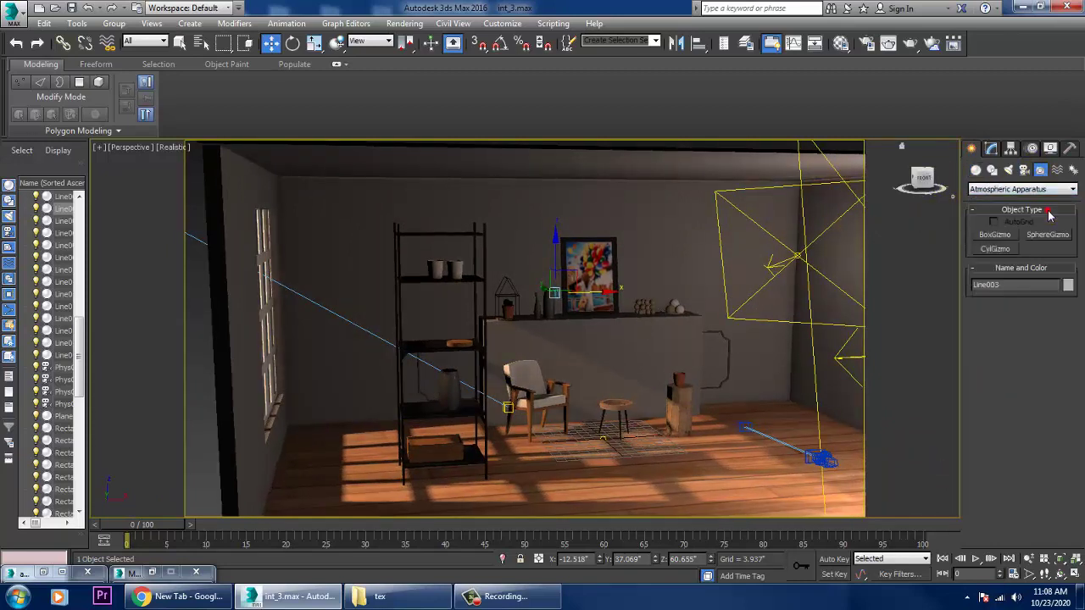
pyautogui.click(995, 235)
pyautogui.scroll(-6, 536, 461)
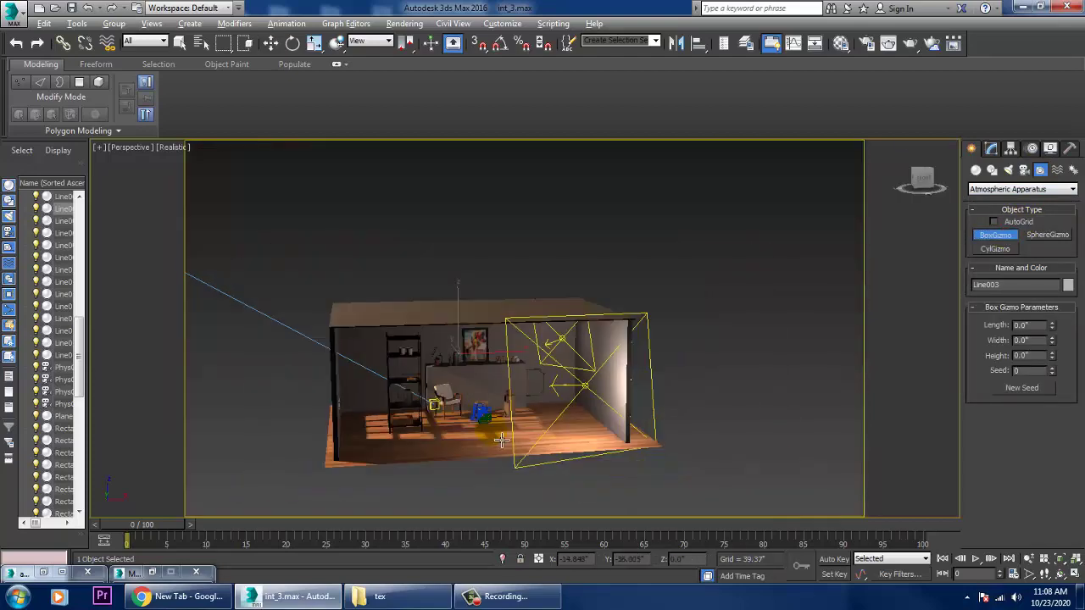
pyautogui.keyDown('alt'); pyautogui.moveTo(536, 461); pyautogui.dragTo(506, 449, button='middle'); pyautogui.keyUp('alt')
pyautogui.scroll(3, 506, 449)
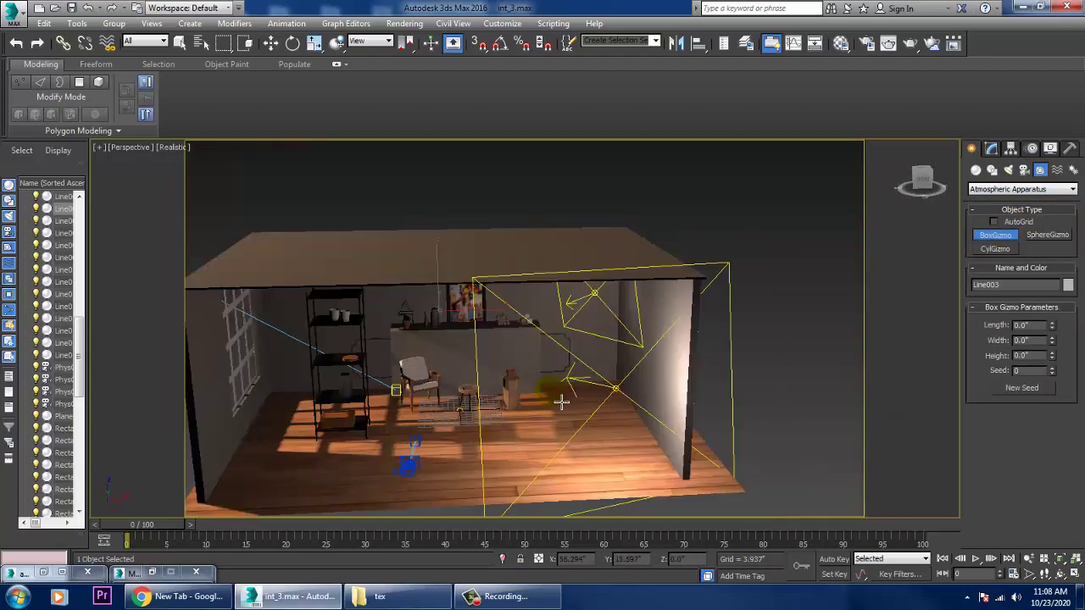
pyautogui.moveTo(561, 402); pyautogui.dragTo(245, 467)
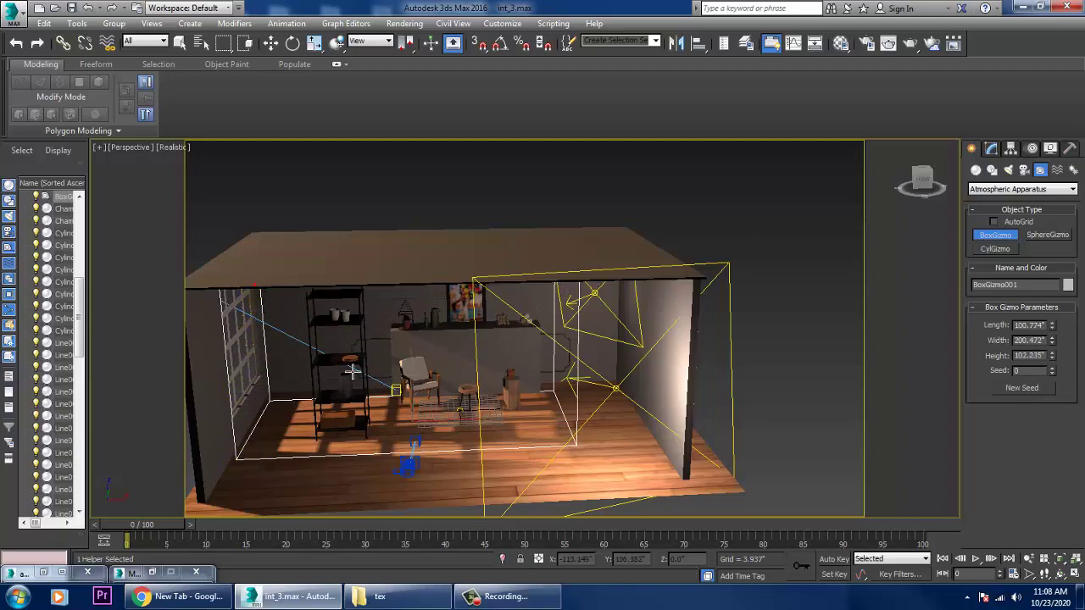
# Stretch the box gizmo along Y to about 127% and shift it along Y to about -21.93"
pyautogui.keyDown('alt'); pyautogui.moveTo(352, 371); pyautogui.dragTo(381, 359, button='middle'); pyautogui.keyUp('alt')
pyautogui.scroll(6, 387, 395)
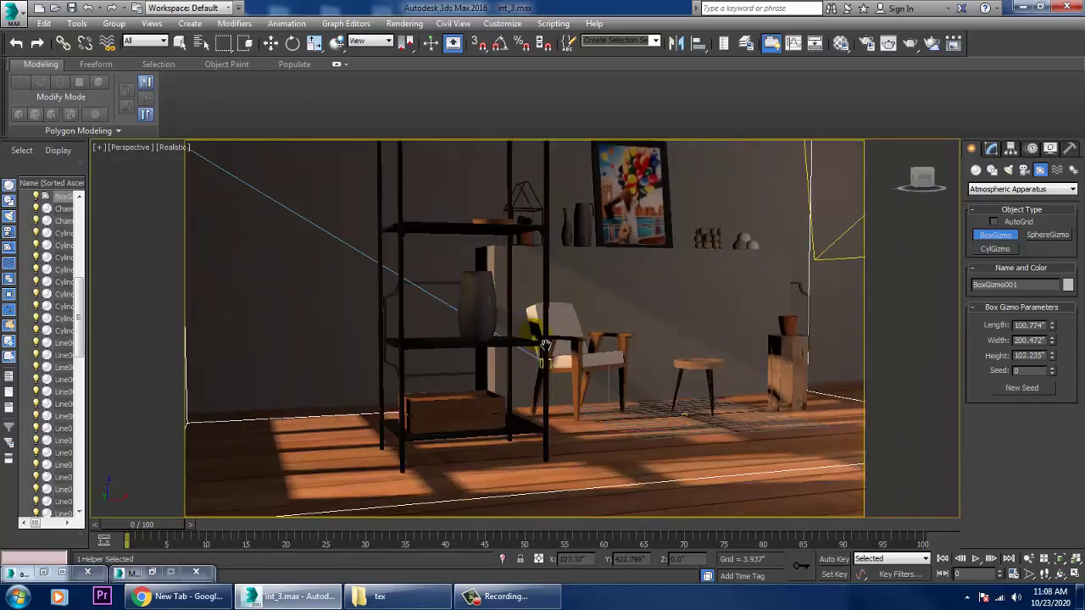
pyautogui.keyDown('alt'); pyautogui.moveTo(546, 345); pyautogui.dragTo(631, 424, button='middle'); pyautogui.keyUp('alt')
pyautogui.rightClick(636, 439)
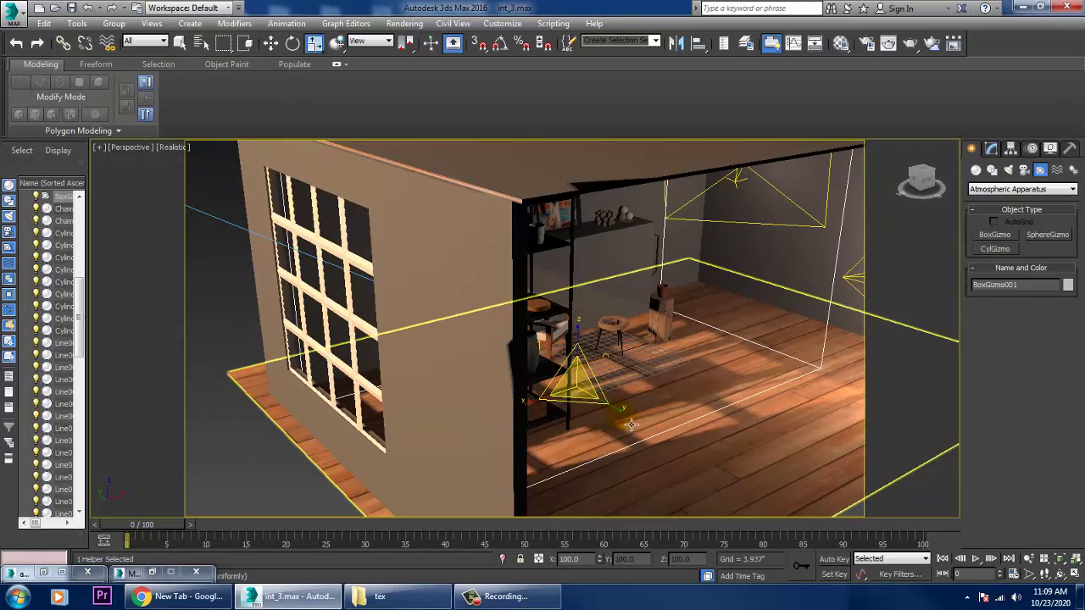
pyautogui.moveTo(631, 424); pyautogui.dragTo(639, 430)
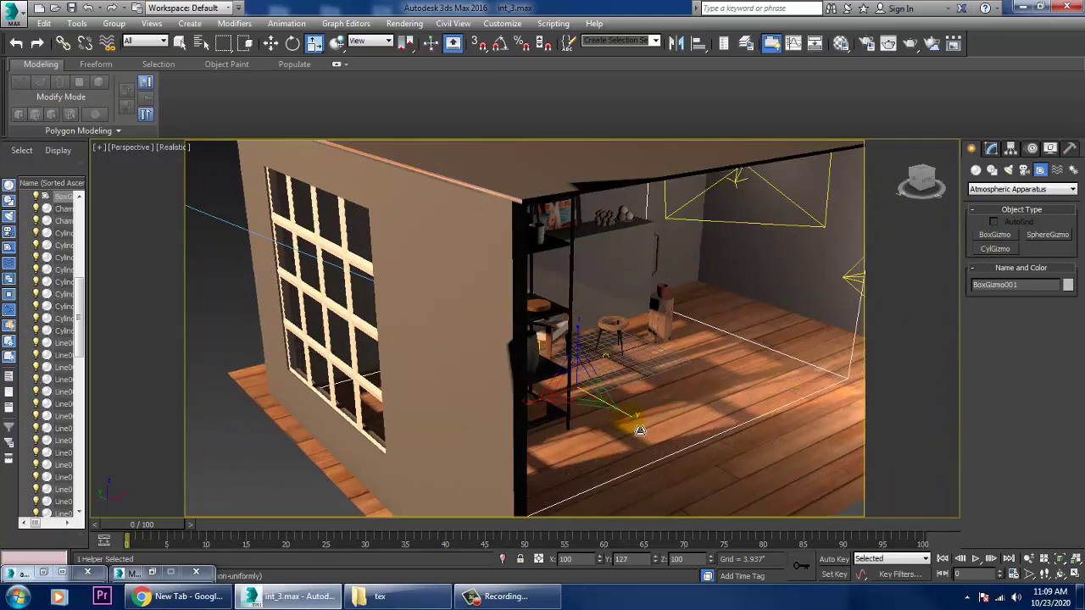
pyautogui.press('w')
pyautogui.moveTo(559, 388); pyautogui.dragTo(566, 386)
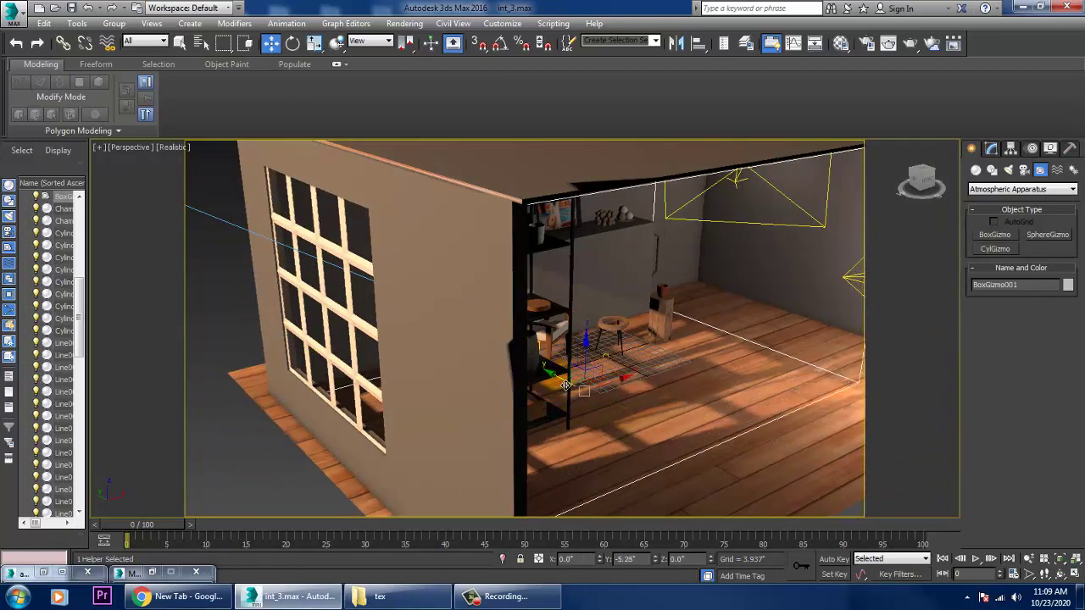
pyautogui.keyDown('alt'); pyautogui.moveTo(585, 386); pyautogui.dragTo(543, 408, button='middle'); pyautogui.keyUp('alt')
pyautogui.scroll(-4, 628, 411)
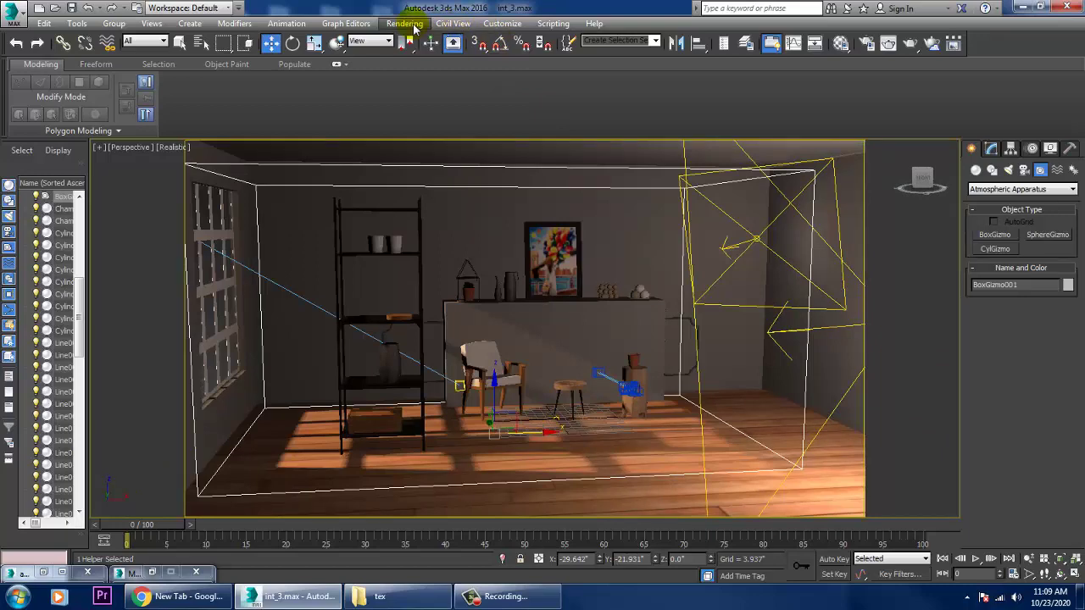
# Add a VRayEnvironmentFog atmospheric effect in the scene's environment settings
pyautogui.click(404, 23)
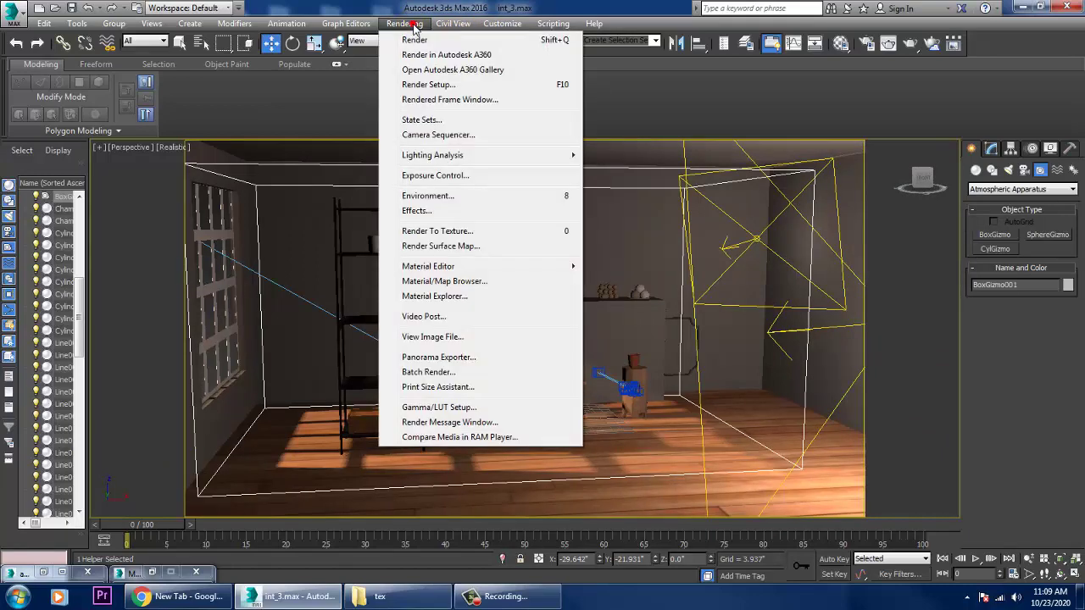
pyautogui.click(464, 198)
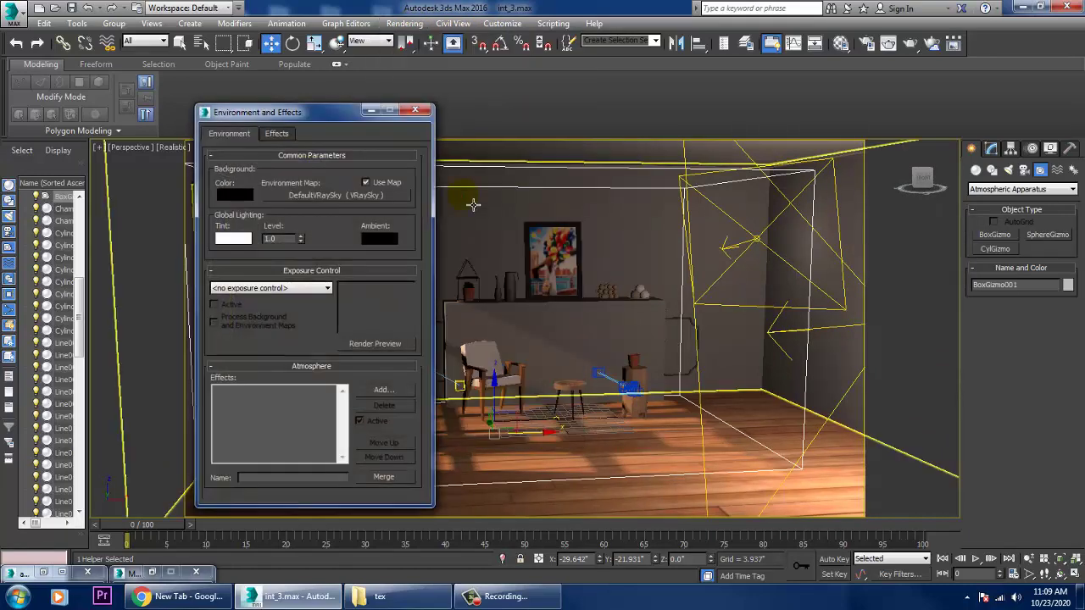
pyautogui.click(381, 390)
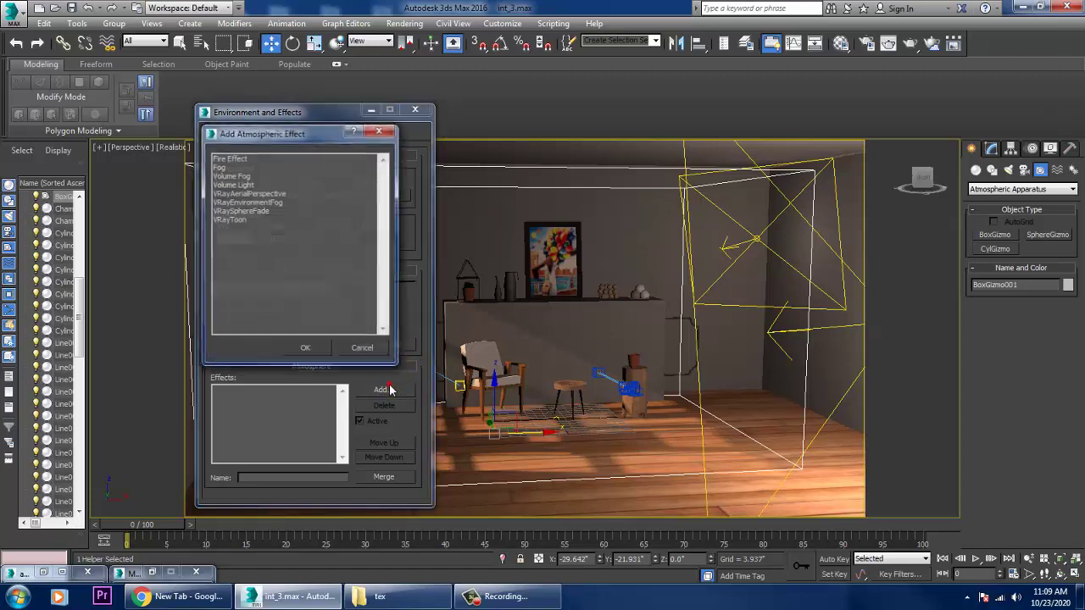
pyautogui.doubleClick(265, 202)
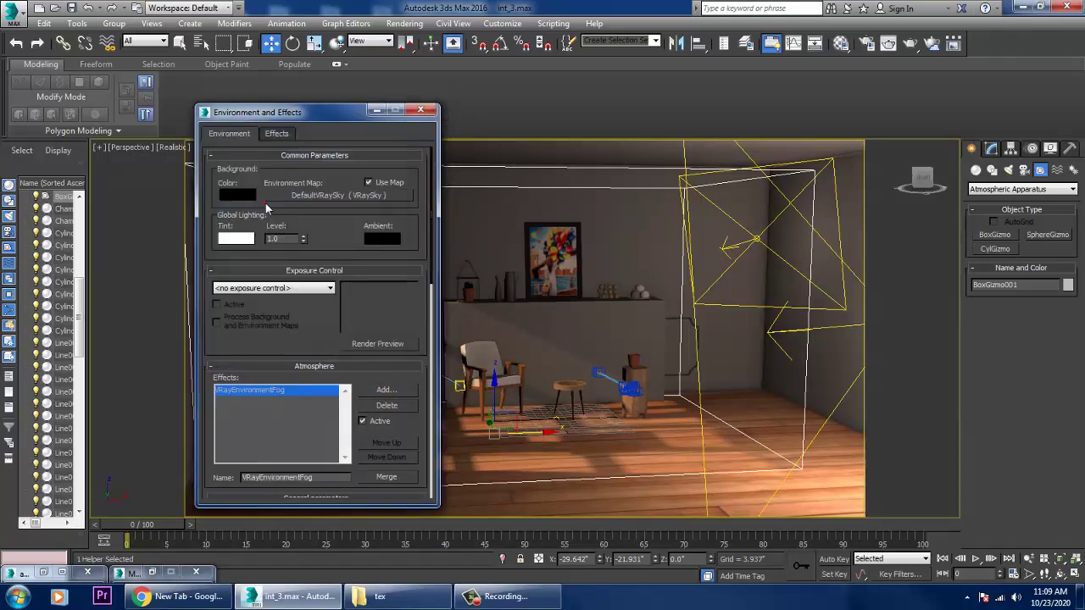
# Give the VRayEnvironmentFog a pale pink fog color and set its scatter bounces to 2
pyautogui.moveTo(413, 438); pyautogui.dragTo(401, 238)
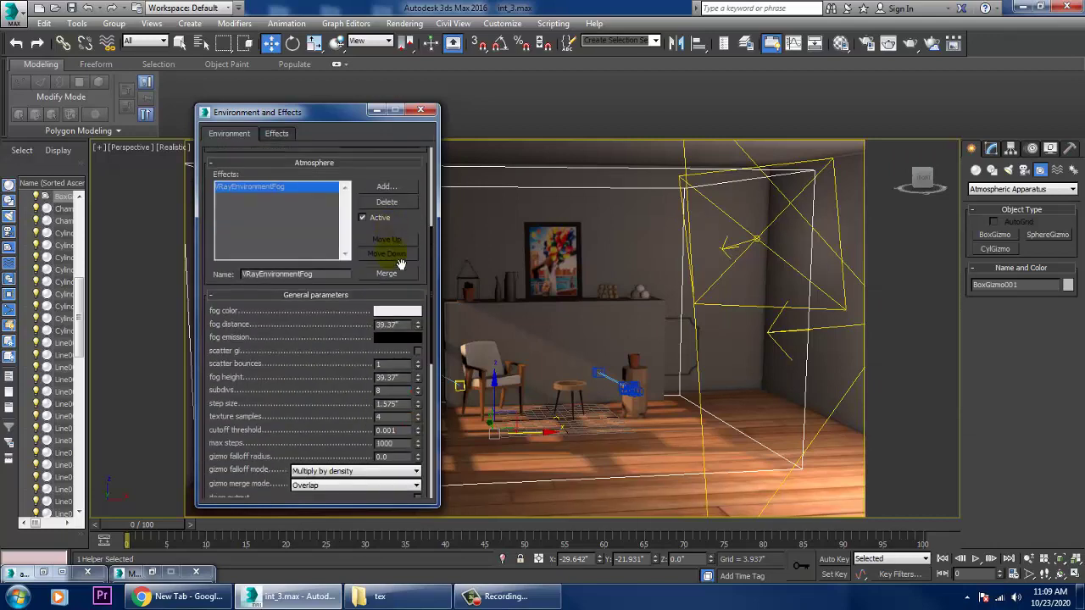
pyautogui.moveTo(338, 124); pyautogui.dragTo(700, 150)
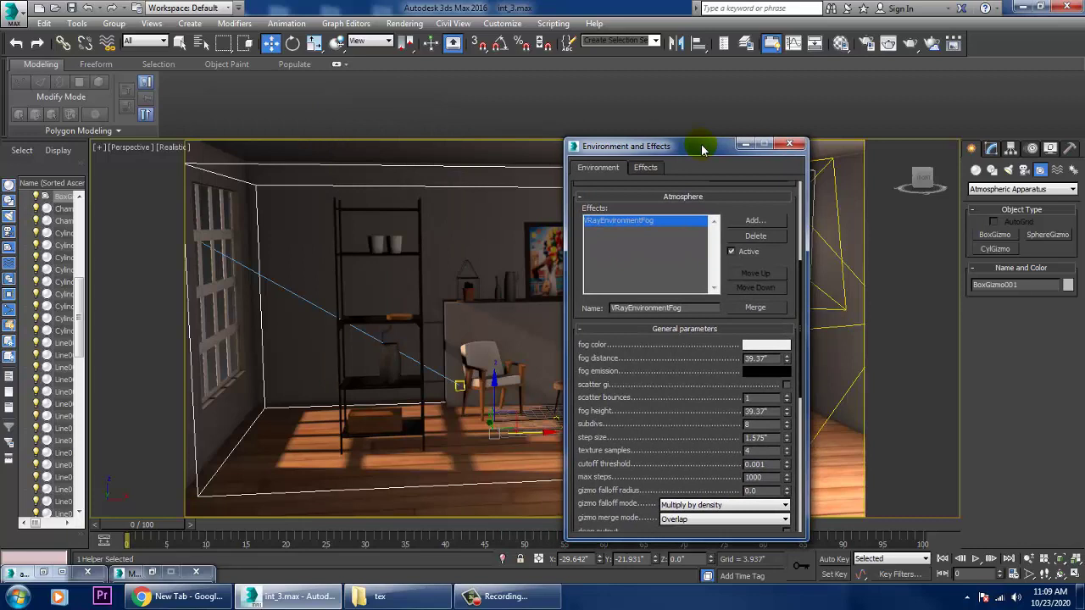
pyautogui.click(766, 344)
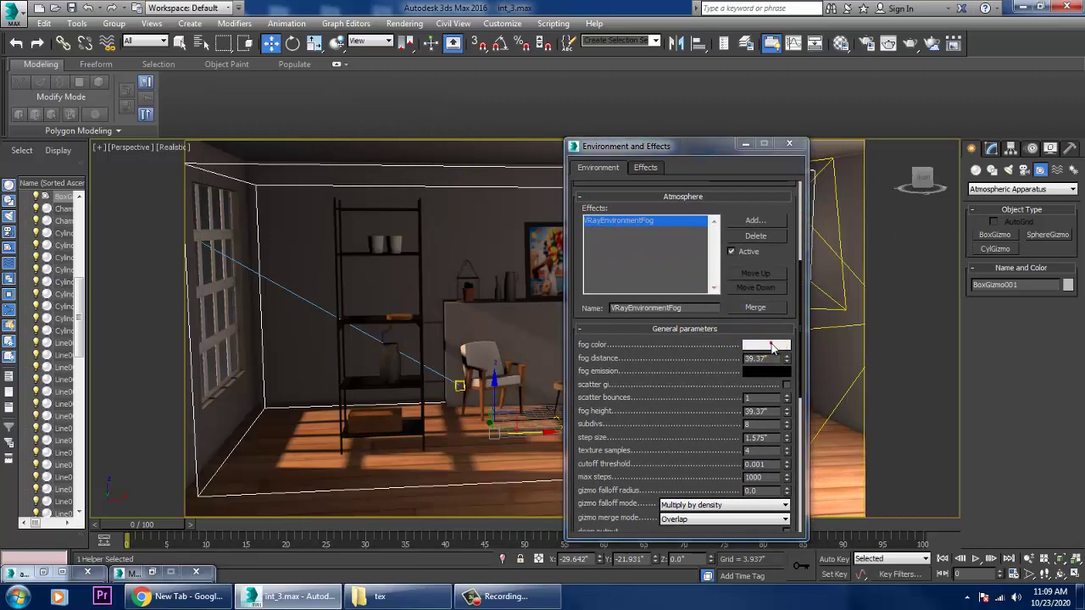
pyautogui.moveTo(648, 238); pyautogui.dragTo(620, 227)
pyautogui.moveTo(725, 266); pyautogui.dragTo(736, 230)
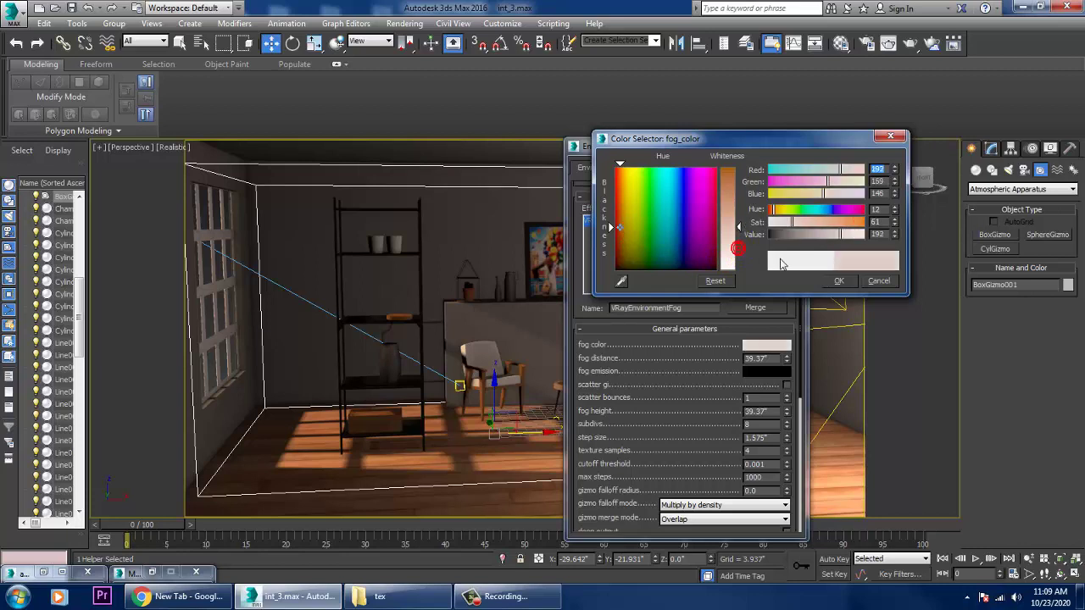
pyautogui.click(838, 282)
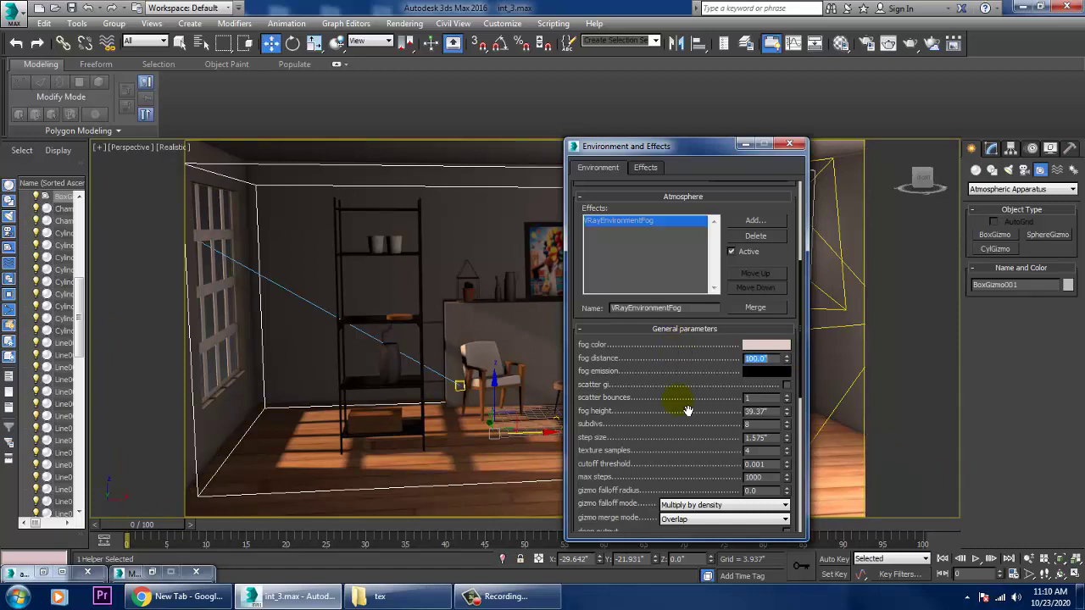
pyautogui.doubleClick(753, 398)
# Switch the scene's display unit scale to Generic Units
pyautogui.click(497, 23)
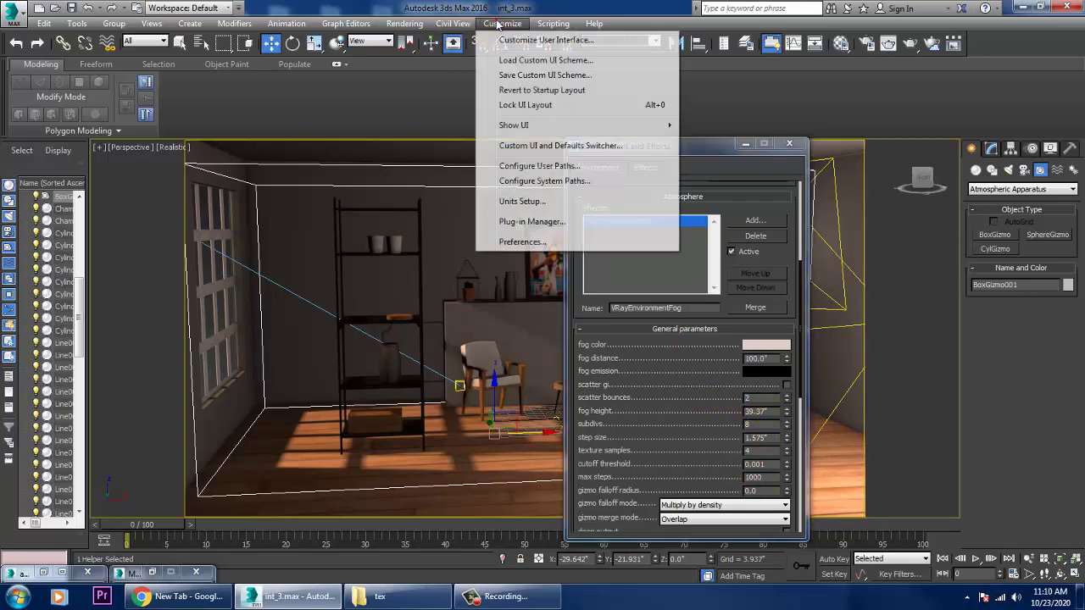
pyautogui.click(564, 203)
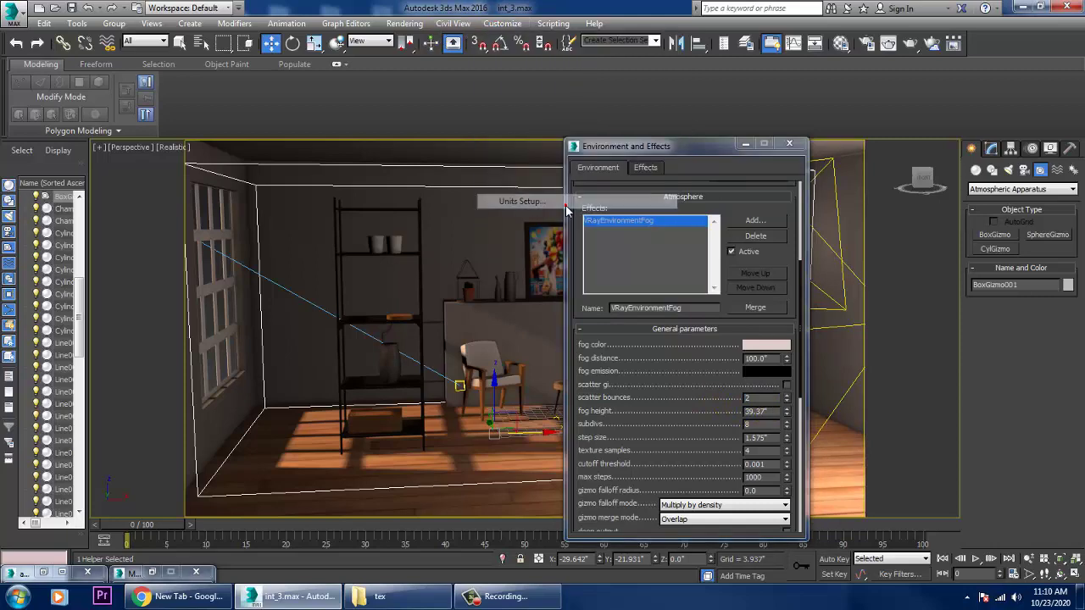
pyautogui.click(459, 356)
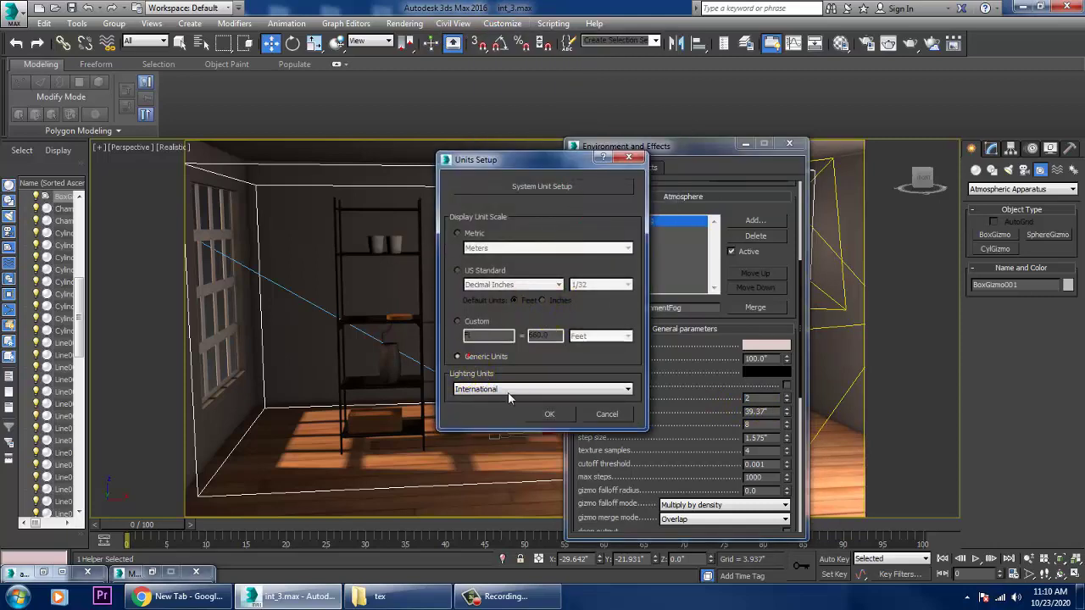
pyautogui.click(565, 414)
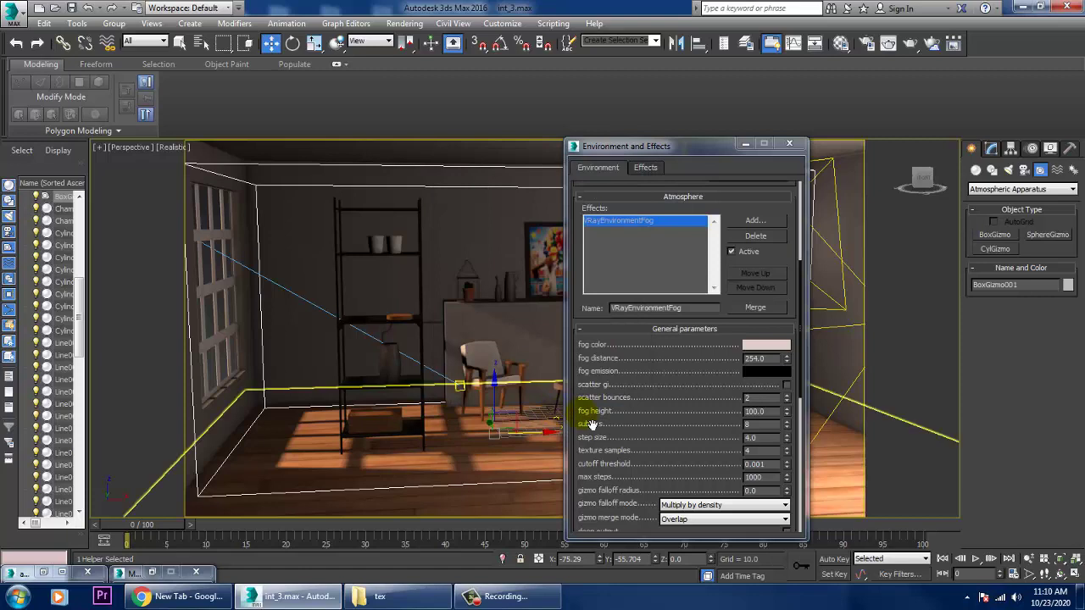
# Set the fog distance to 2500, the fog height to 500 and the subdivs to 24
pyautogui.click(767, 360)
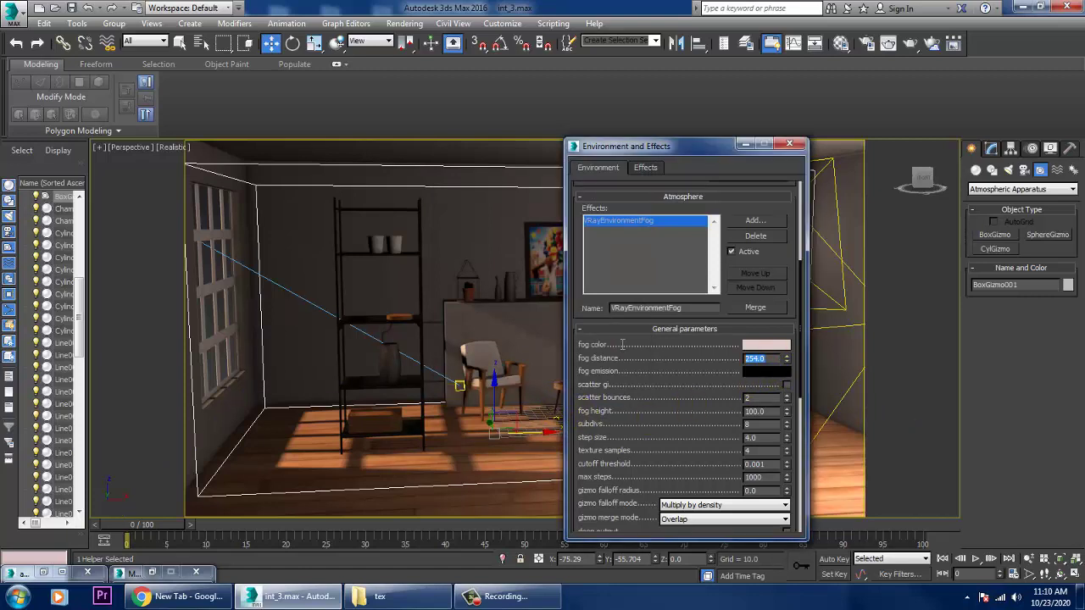
pyautogui.write('2')
pyautogui.click(775, 413)
pyautogui.write('5')
pyautogui.write('8')
pyautogui.press('Tab')
pyautogui.write('5')
pyautogui.press('Return')
pyautogui.moveTo(760, 496); pyautogui.dragTo(694, 198)
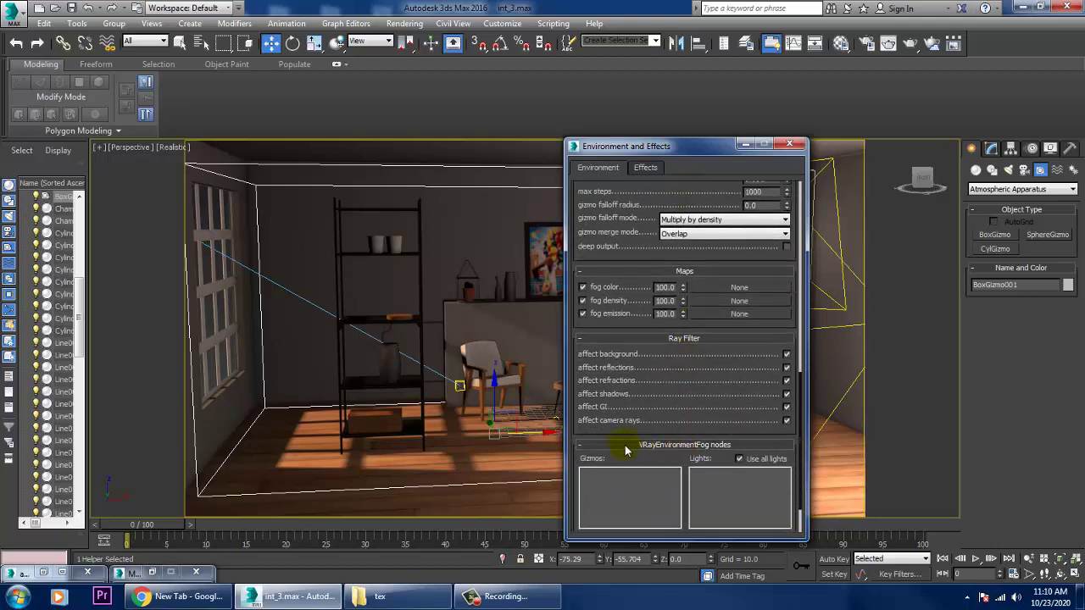
pyautogui.moveTo(630, 469); pyautogui.dragTo(617, 416)
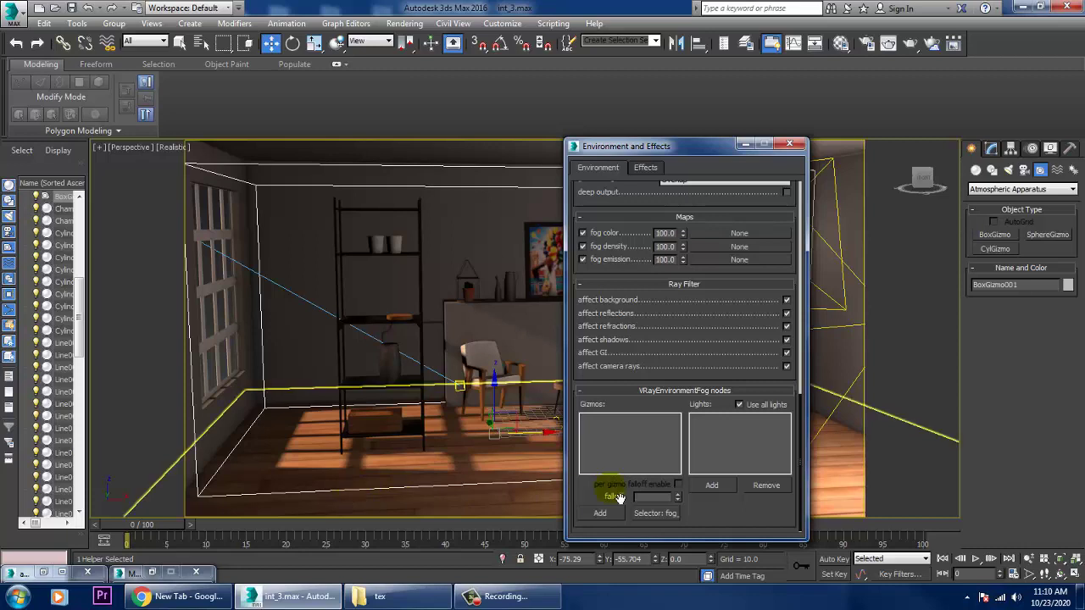
pyautogui.click(599, 513)
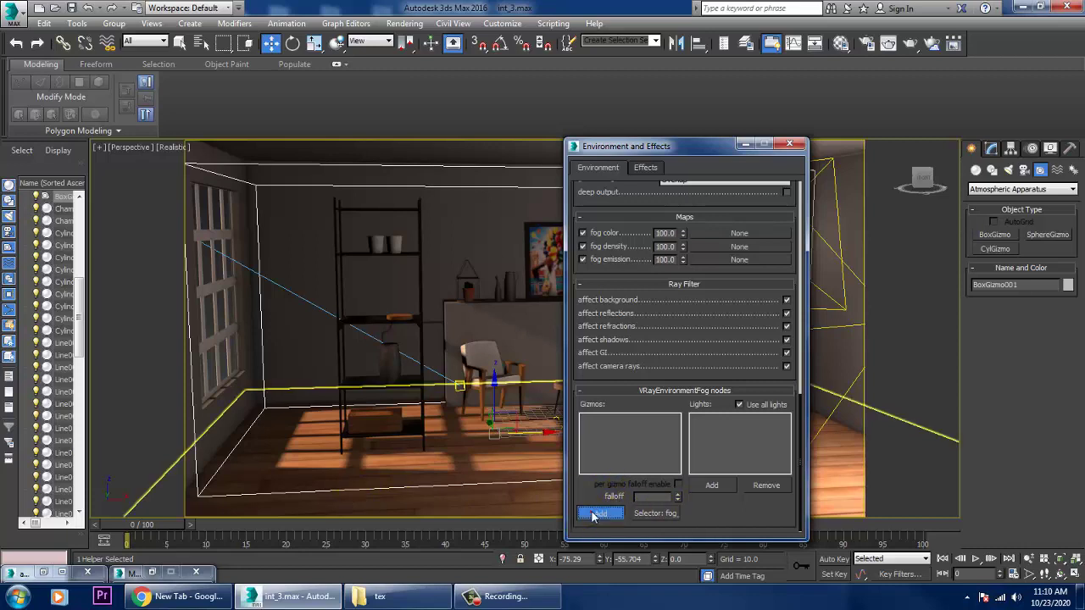
pyautogui.click(421, 499)
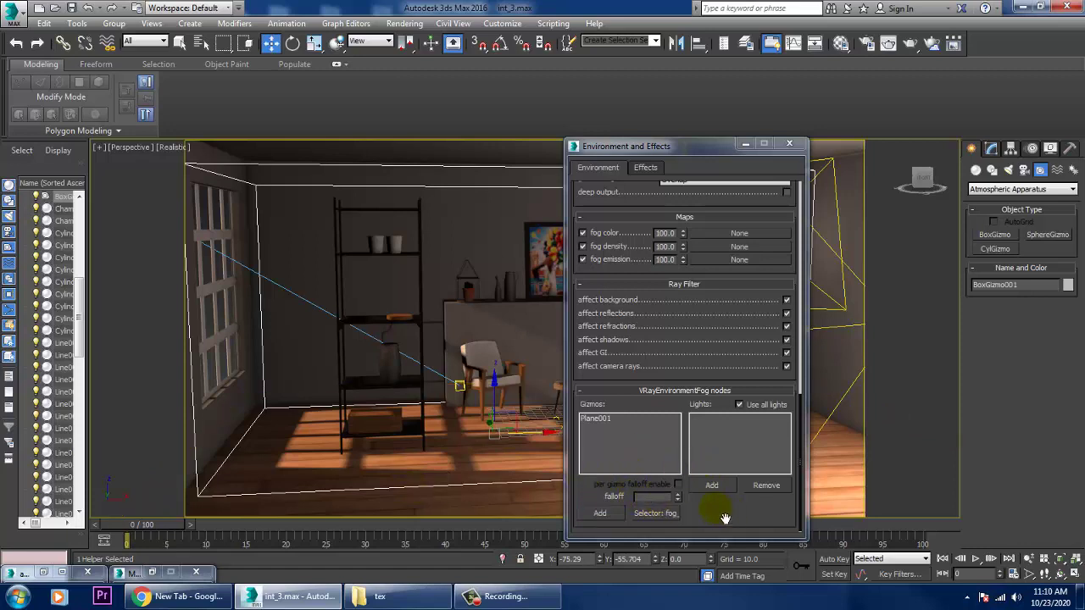
pyautogui.click(595, 418)
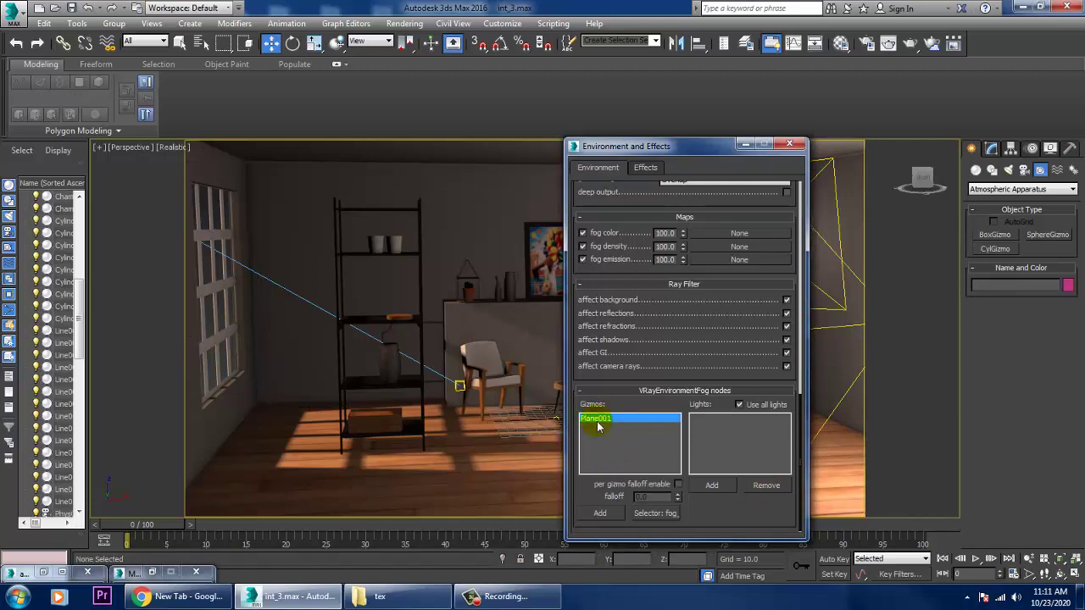
pyautogui.click(613, 447)
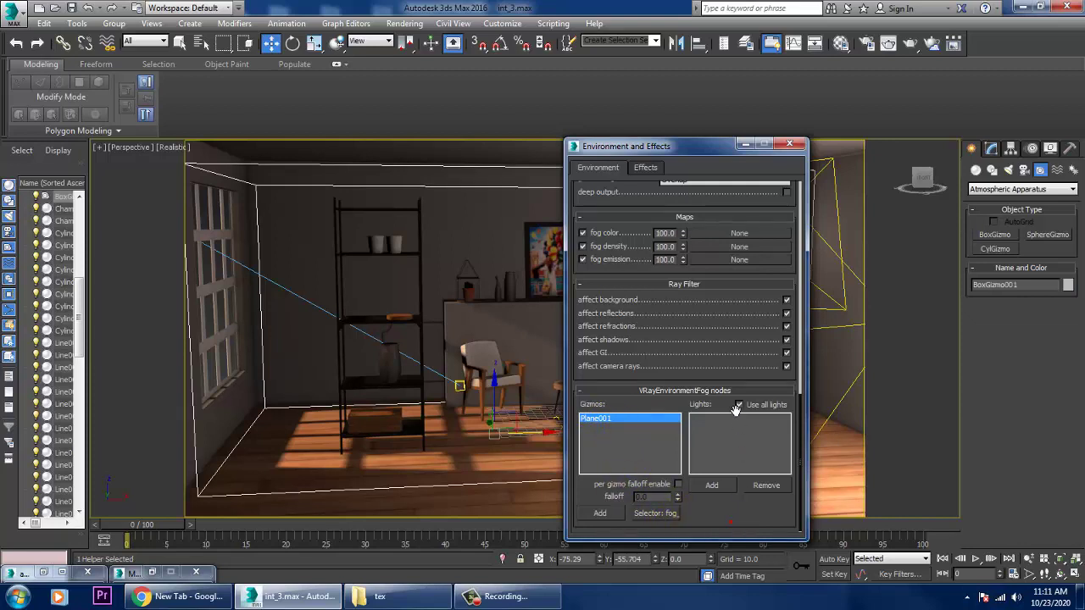
pyautogui.scroll(3, 735, 409)
pyautogui.scroll(-3, 654, 453)
pyautogui.click(652, 514)
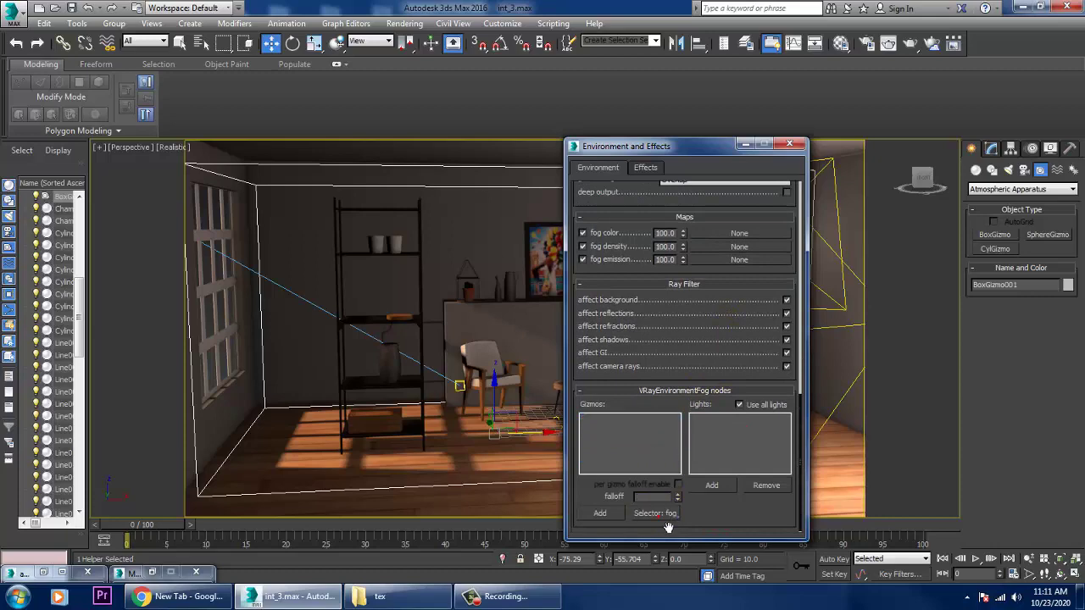
# Assign the room's box gizmo, BoxGizmo001, as the gizmo of the environment fog
pyautogui.click(600, 513)
pyautogui.keyDown('alt'); pyautogui.moveTo(324, 441); pyautogui.dragTo(339, 484, button='middle'); pyautogui.keyUp('alt')
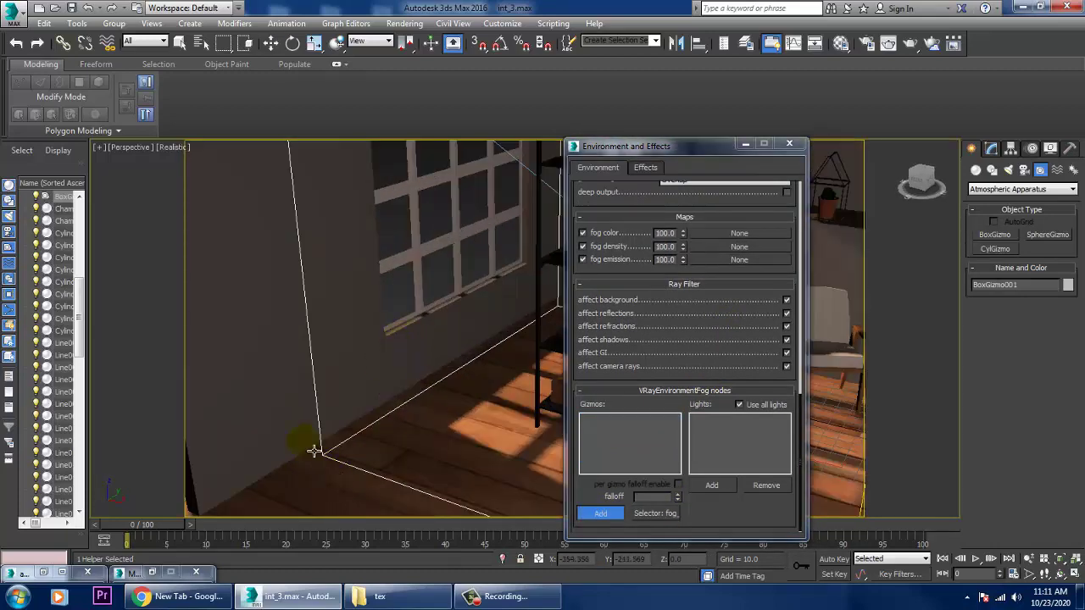
pyautogui.click(330, 455)
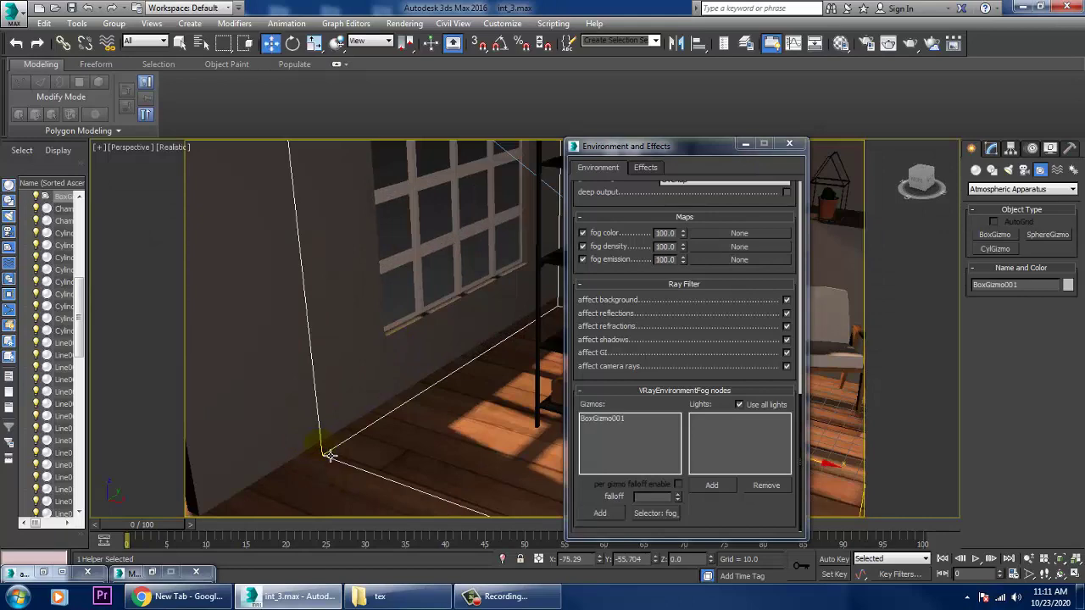
# Add the V-Ray sun outside the room, VRaySun002, to the fog's lights
pyautogui.scroll(-15, 534, 430)
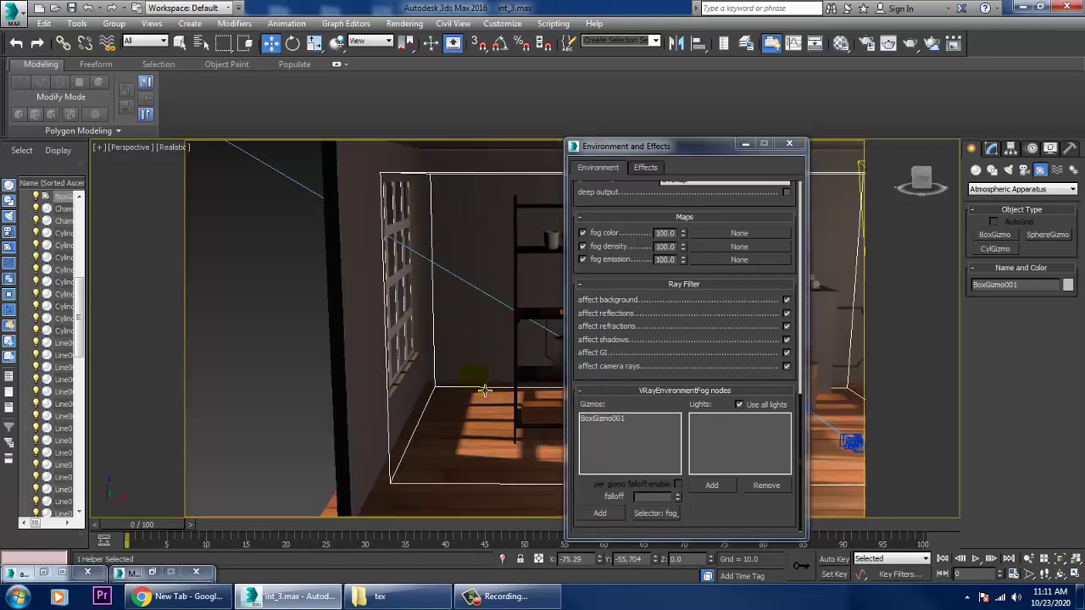
pyautogui.click(712, 485)
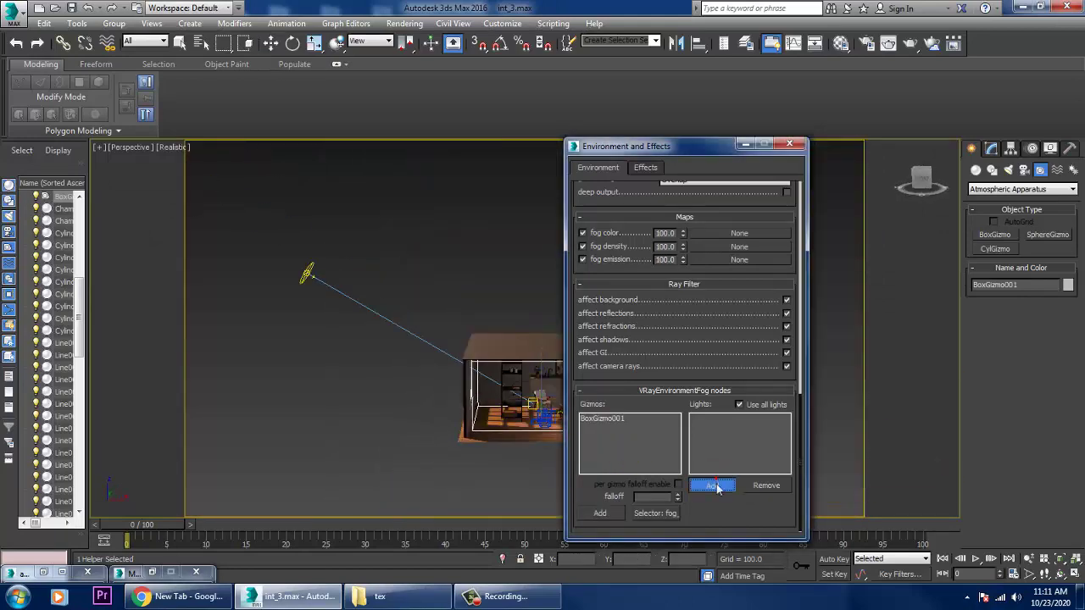
pyautogui.click(315, 285)
pyautogui.scroll(5, 406, 329)
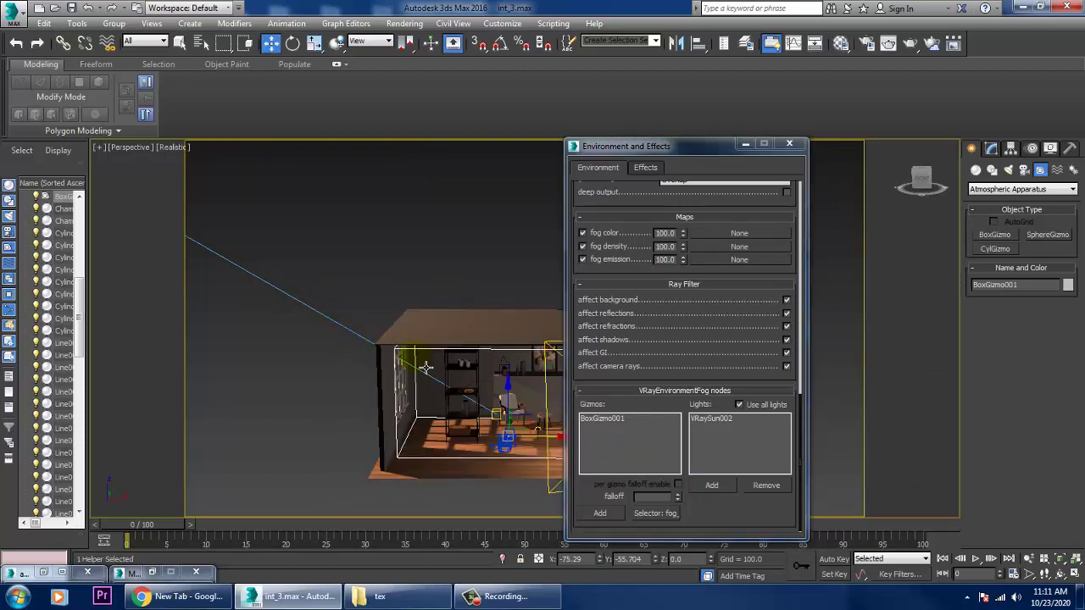
# Turn off affect GI for the fog and render the scene through PhysCamera002
pyautogui.scroll(5, 406, 328)
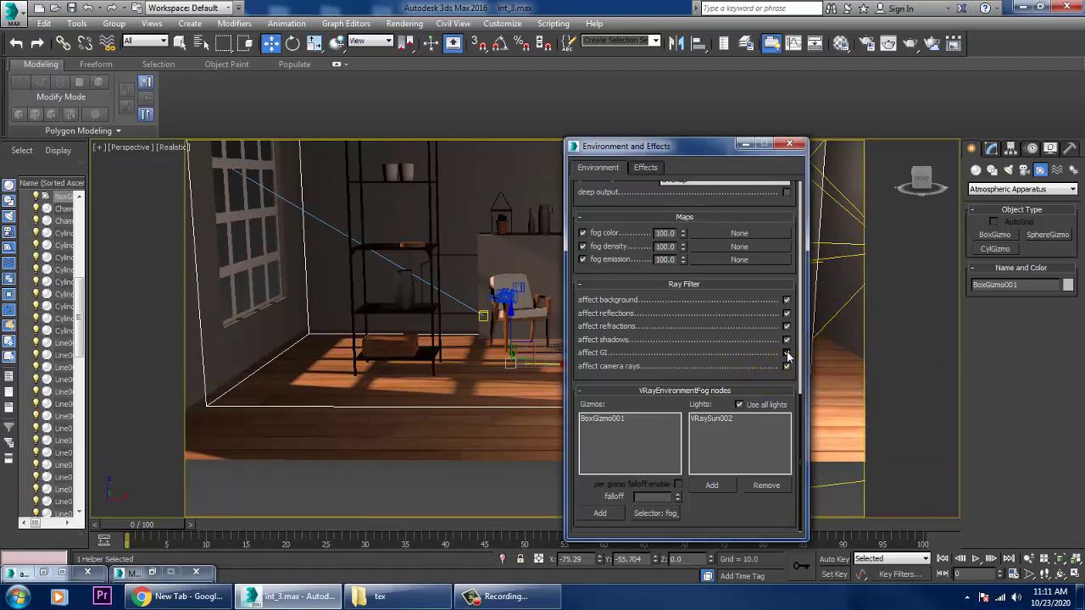
pyautogui.click(436, 411)
pyautogui.press('c')
pyautogui.doubleClick(523, 209)
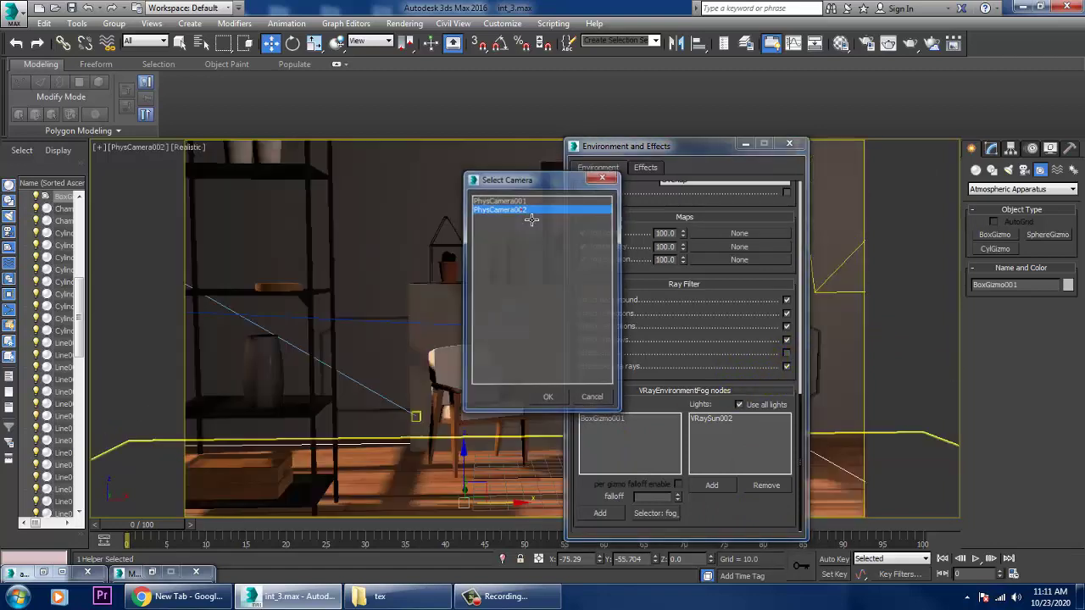
pyautogui.click(405, 23)
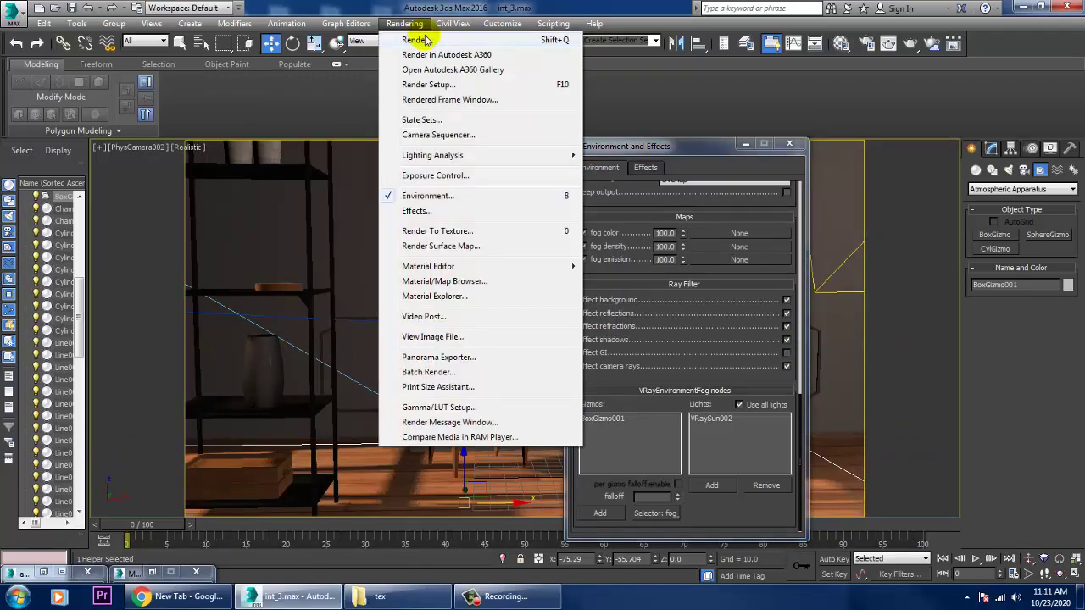
pyautogui.click(428, 39)
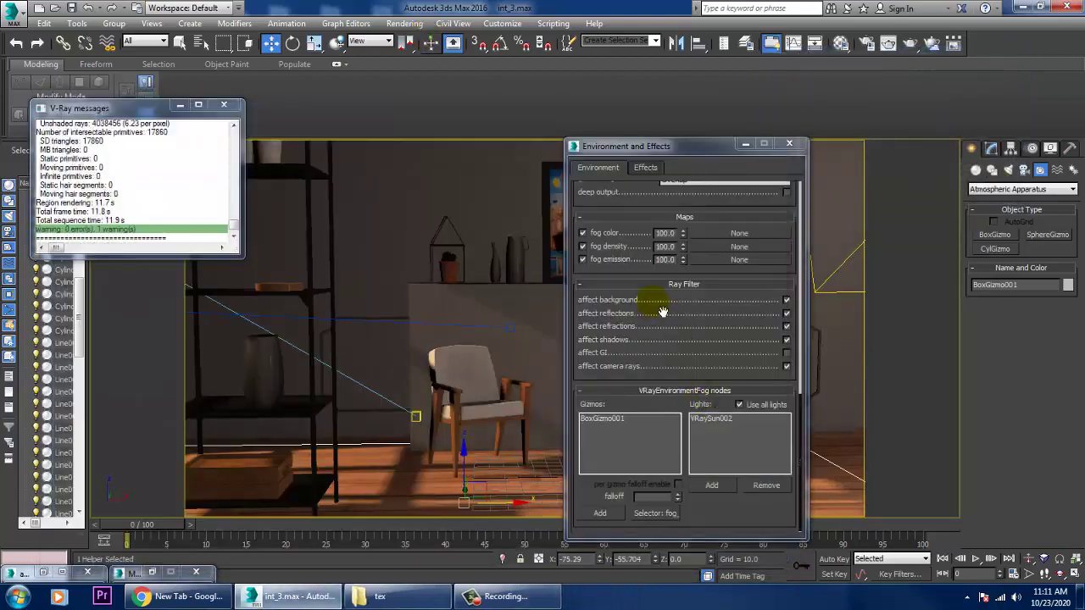
# Add a second VRayEnvironmentFog to the scene's atmospheric effects
pyautogui.scroll(8, 651, 284)
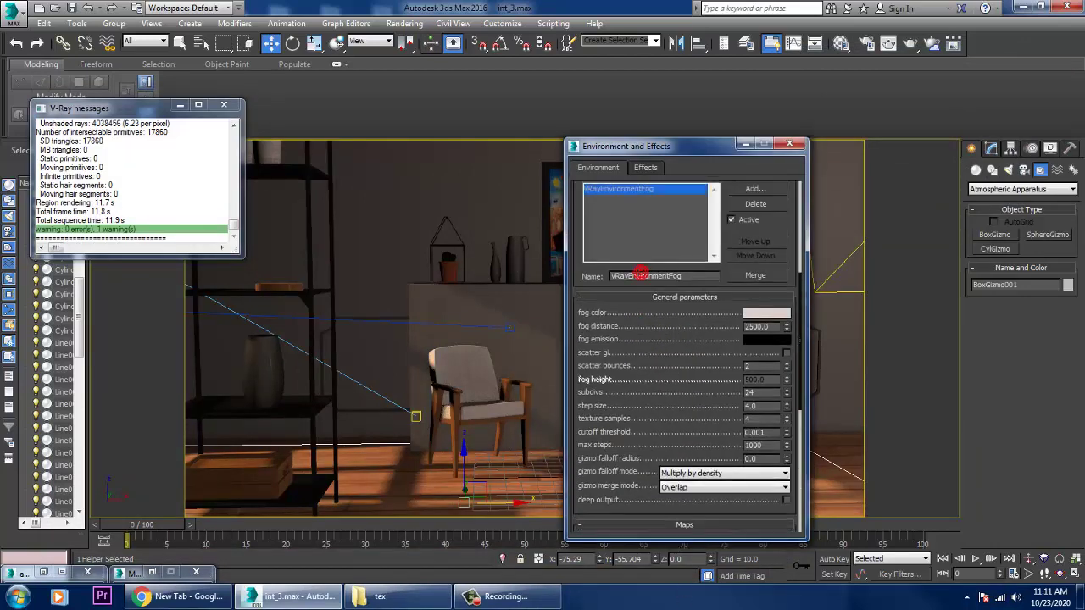
pyautogui.click(756, 220)
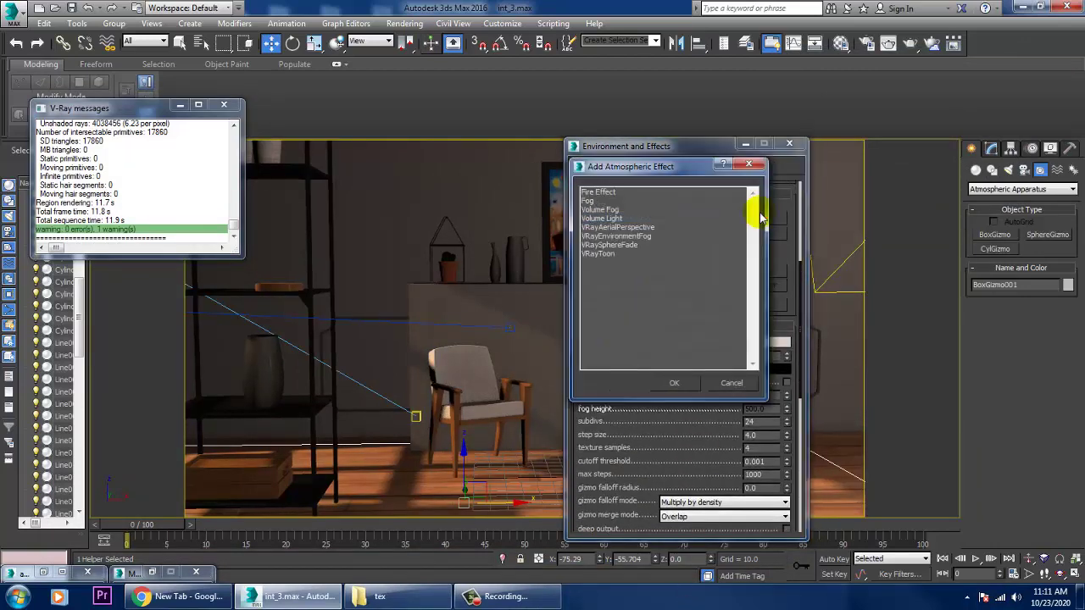
pyautogui.doubleClick(632, 242)
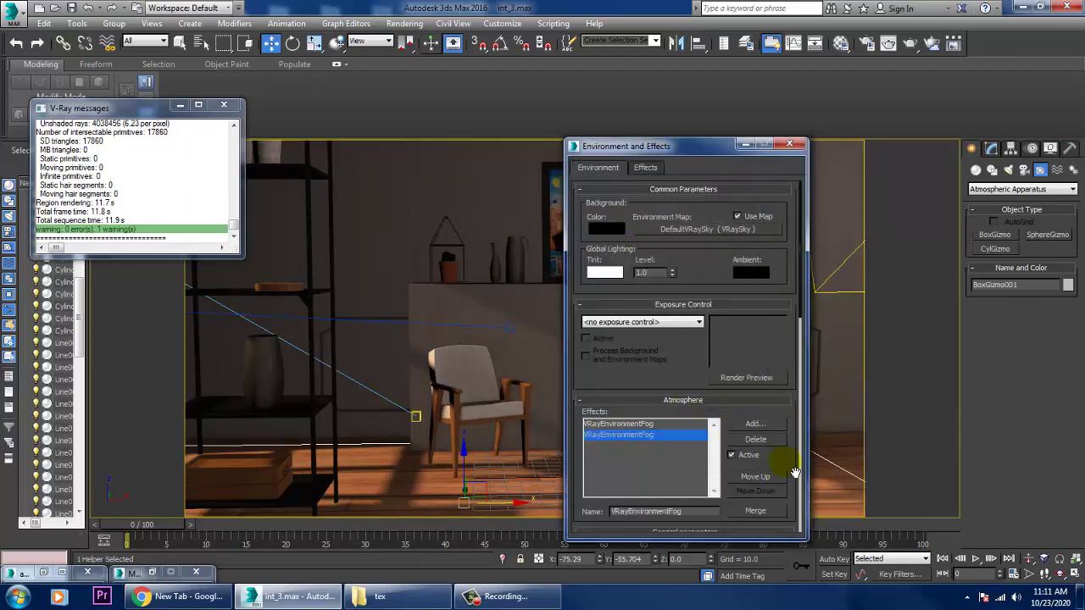
# Set the second fog's color to a warm beige, about RGB 195, 159, 126
pyautogui.scroll(-5, 788, 435)
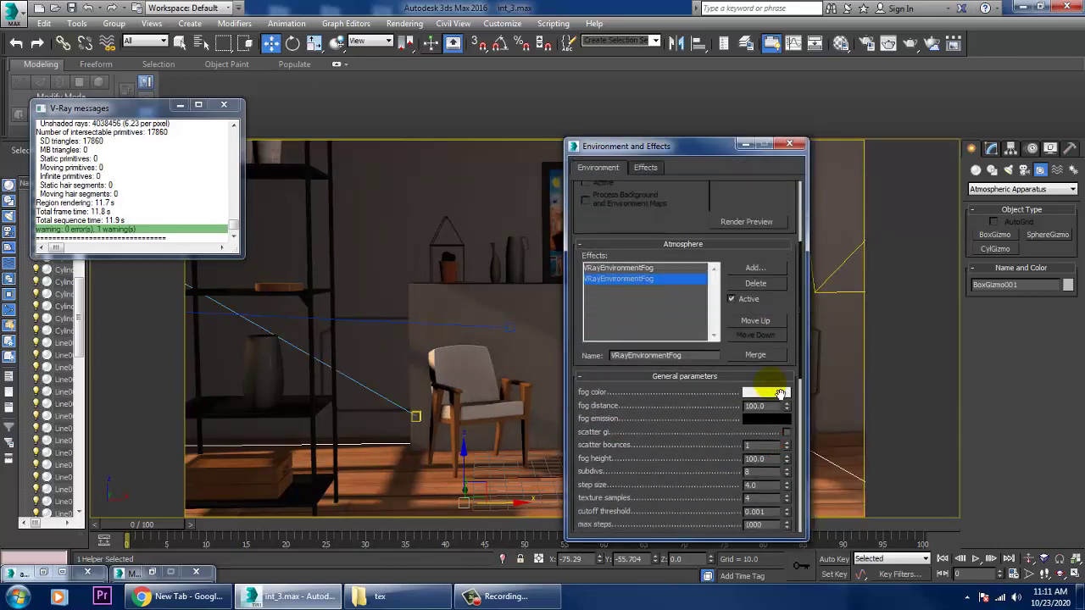
pyautogui.click(770, 395)
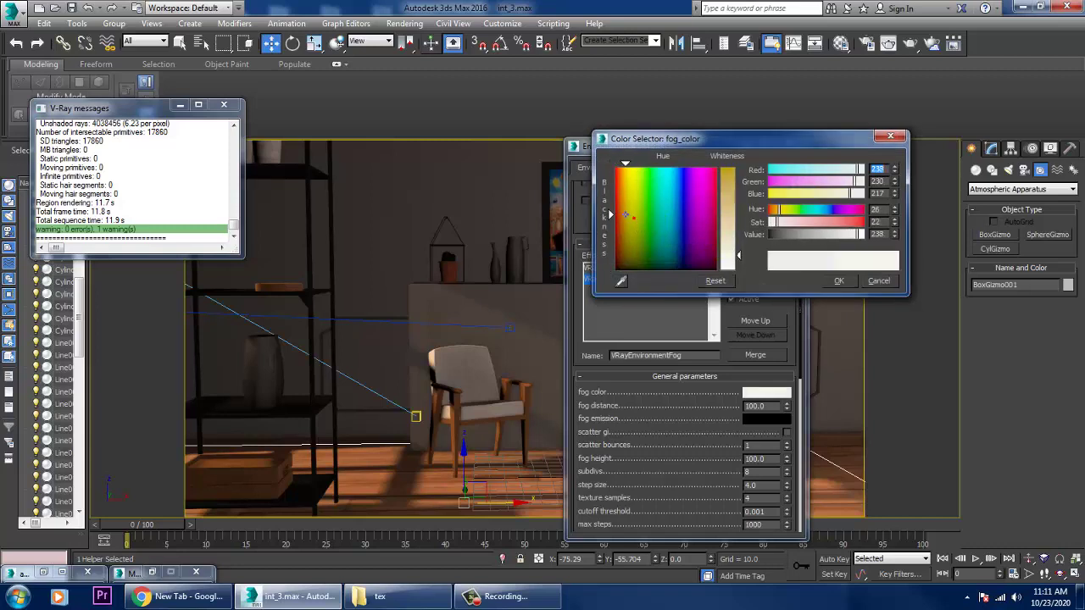
pyautogui.moveTo(734, 252); pyautogui.dragTo(730, 234)
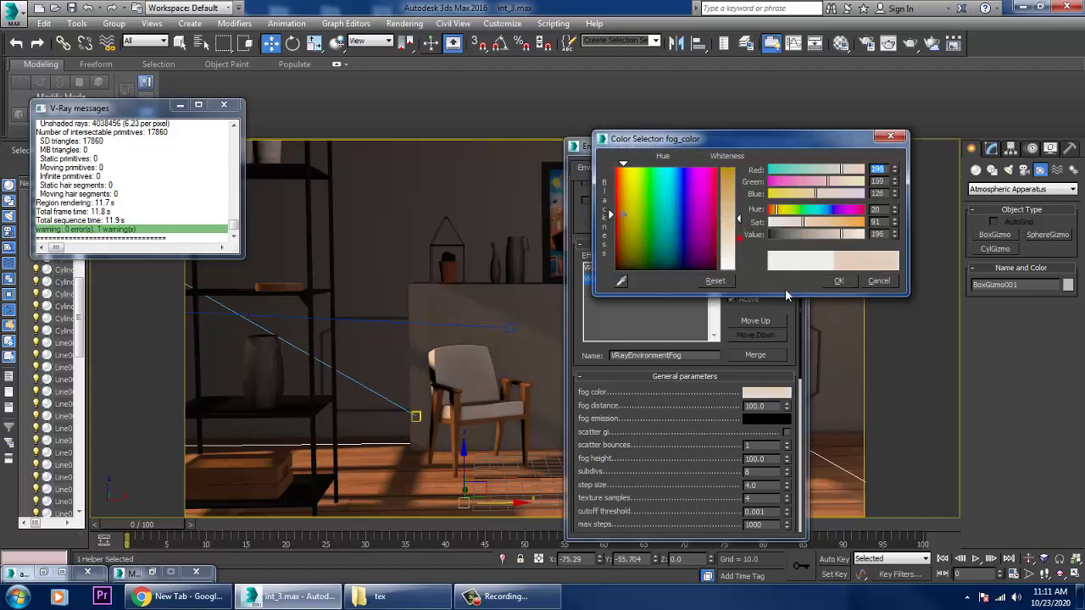
pyautogui.click(839, 280)
# Set the second fog's distance to 1000 and its fog height to 50
pyautogui.click(665, 405)
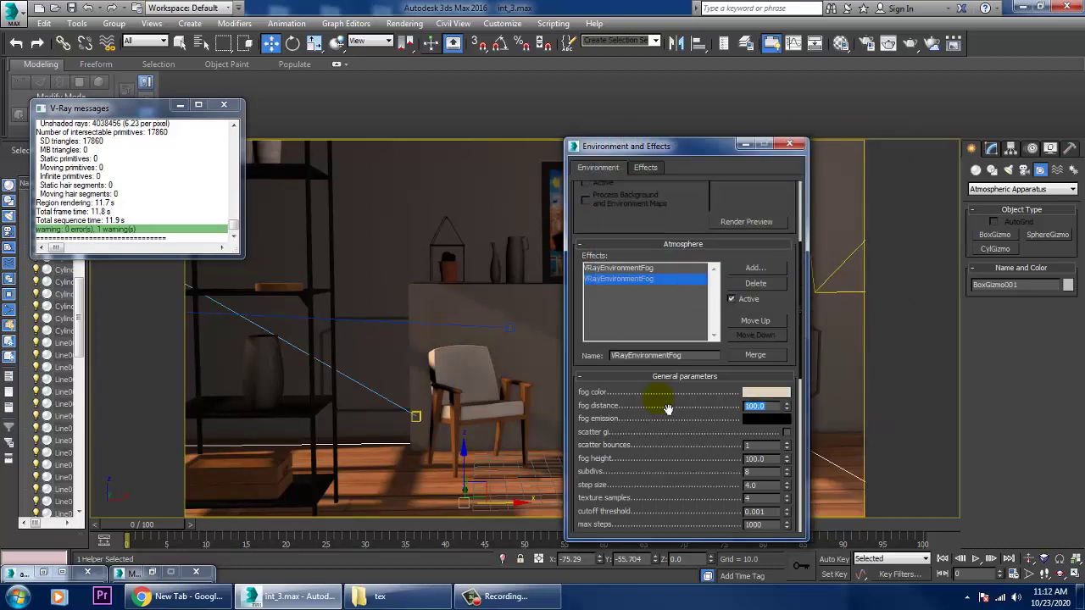
pyautogui.write('1')
pyautogui.moveTo(730, 515); pyautogui.dragTo(721, 344)
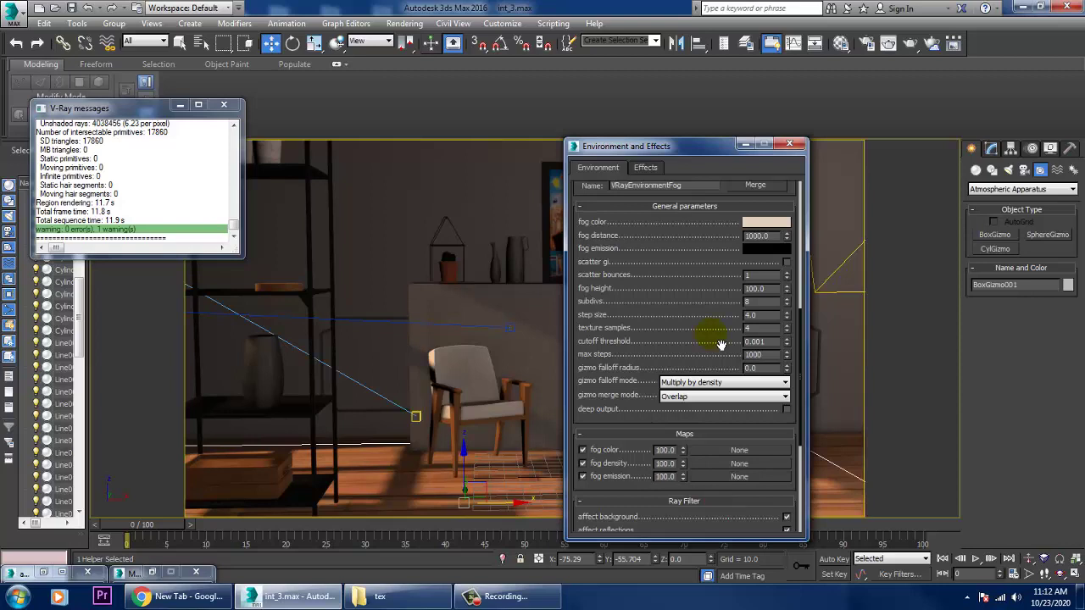
pyautogui.click(756, 289)
pyautogui.write('50')
pyautogui.press('Return')
pyautogui.moveTo(708, 500); pyautogui.dragTo(697, 167)
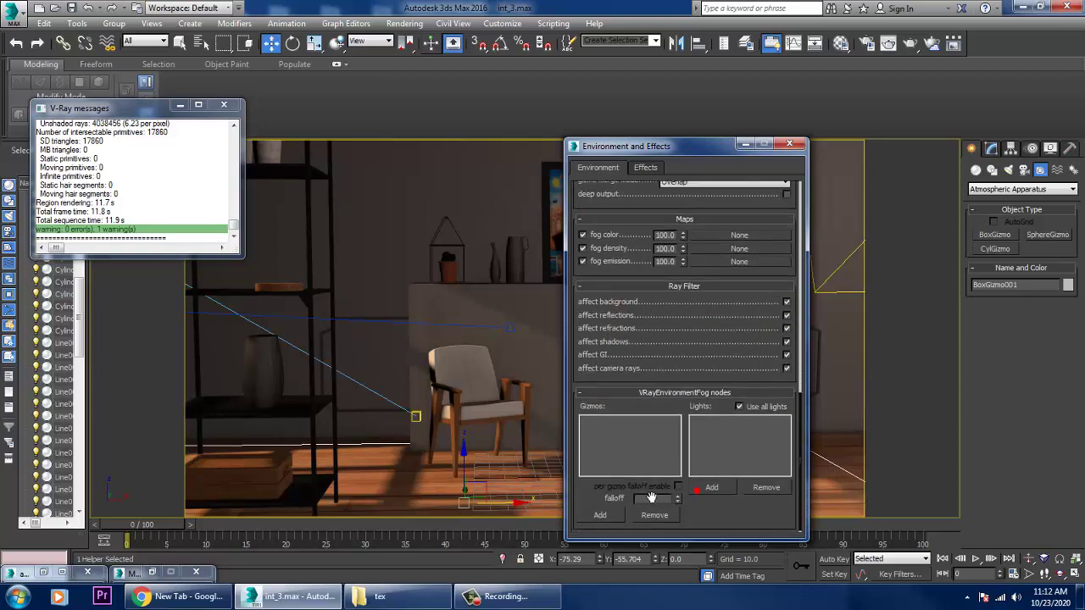
# Try to assign the box gizmo to the second fog
pyautogui.click(603, 515)
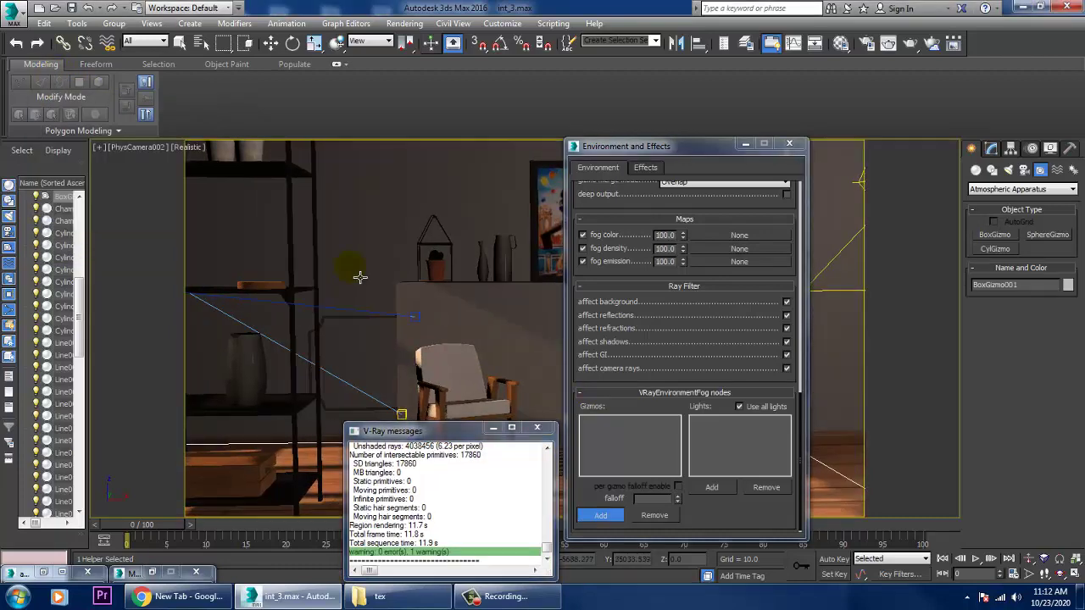
pyautogui.click(361, 278)
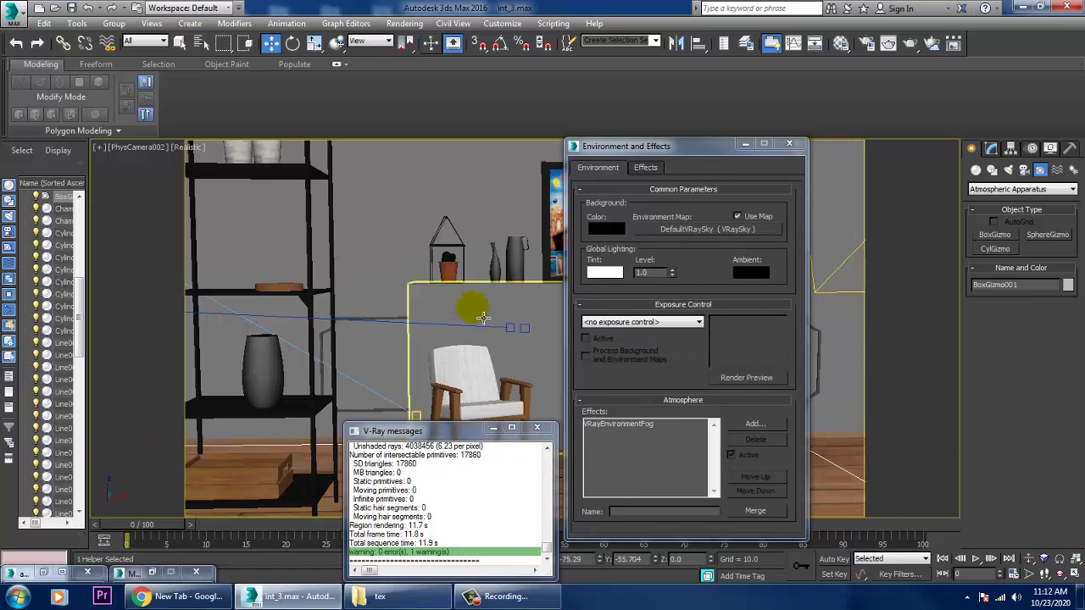
# Add another VRayEnvironmentFog to the atmospheric effects and set its fog color to a pale peach, about RGB 227, 176, 151
pyautogui.click(760, 423)
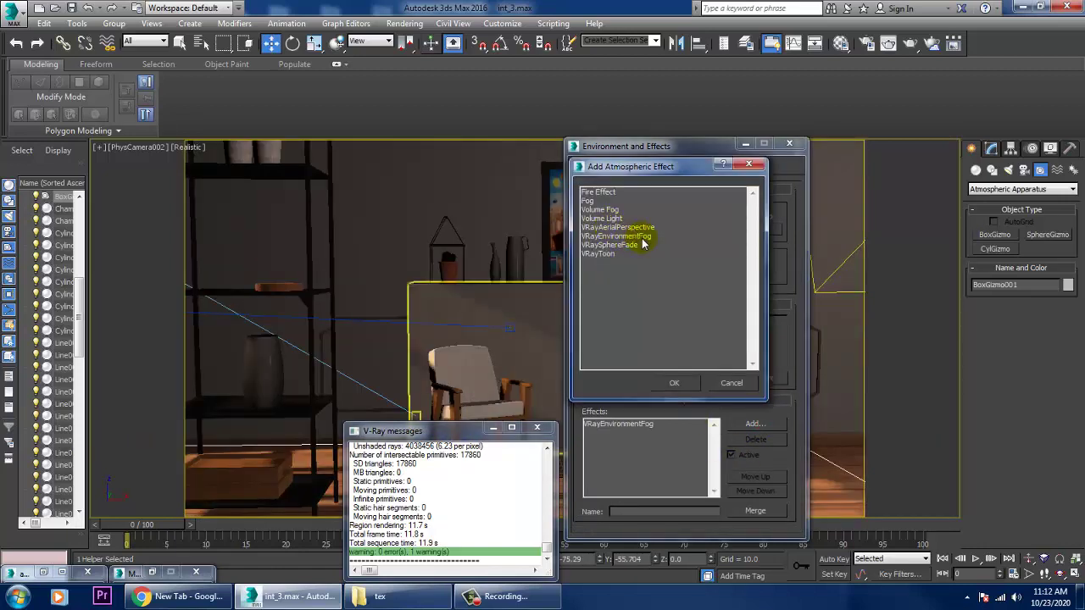
pyautogui.doubleClick(642, 242)
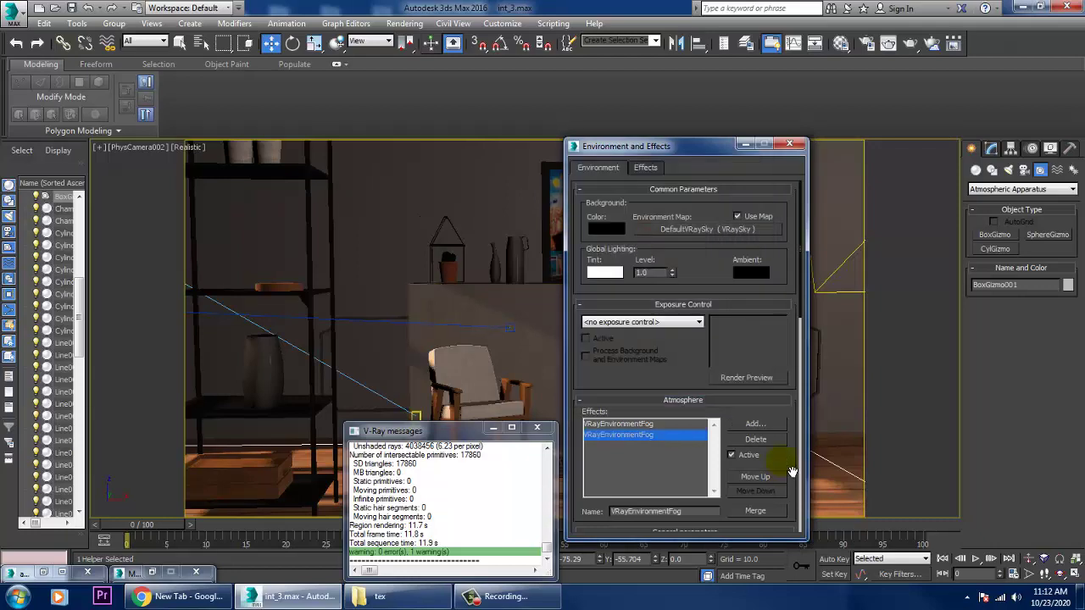
pyautogui.moveTo(791, 471); pyautogui.dragTo(783, 315)
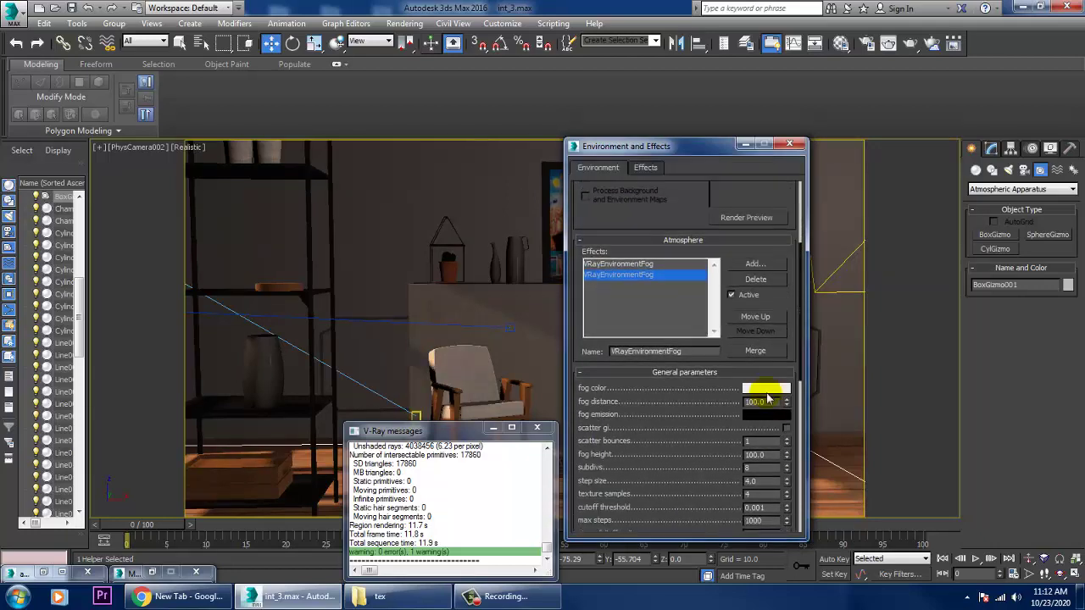
pyautogui.click(766, 389)
pyautogui.click(634, 200)
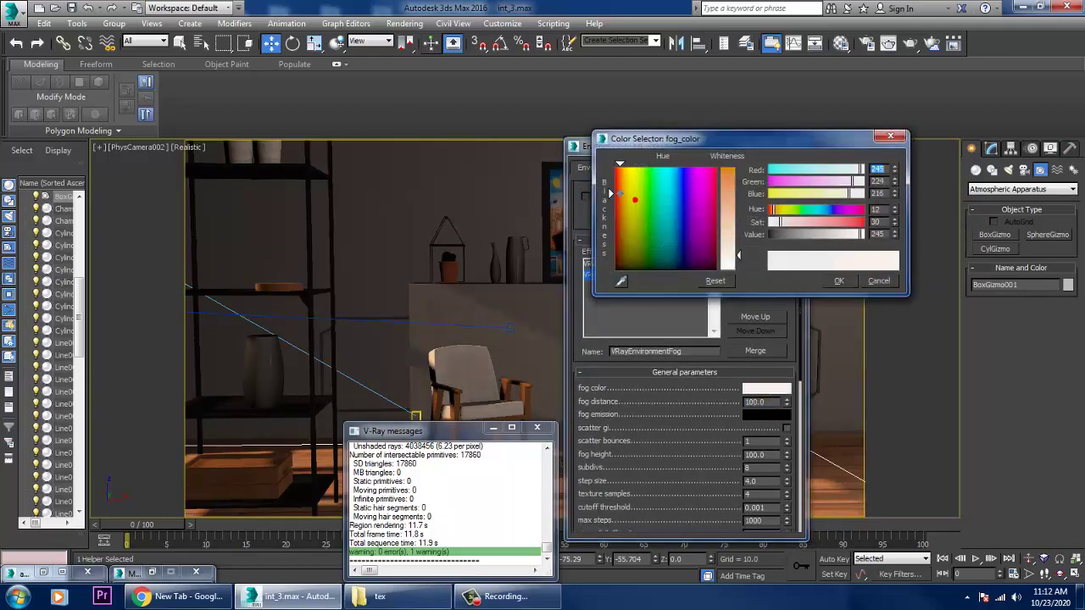
pyautogui.moveTo(729, 254); pyautogui.dragTo(729, 231)
pyautogui.click(838, 281)
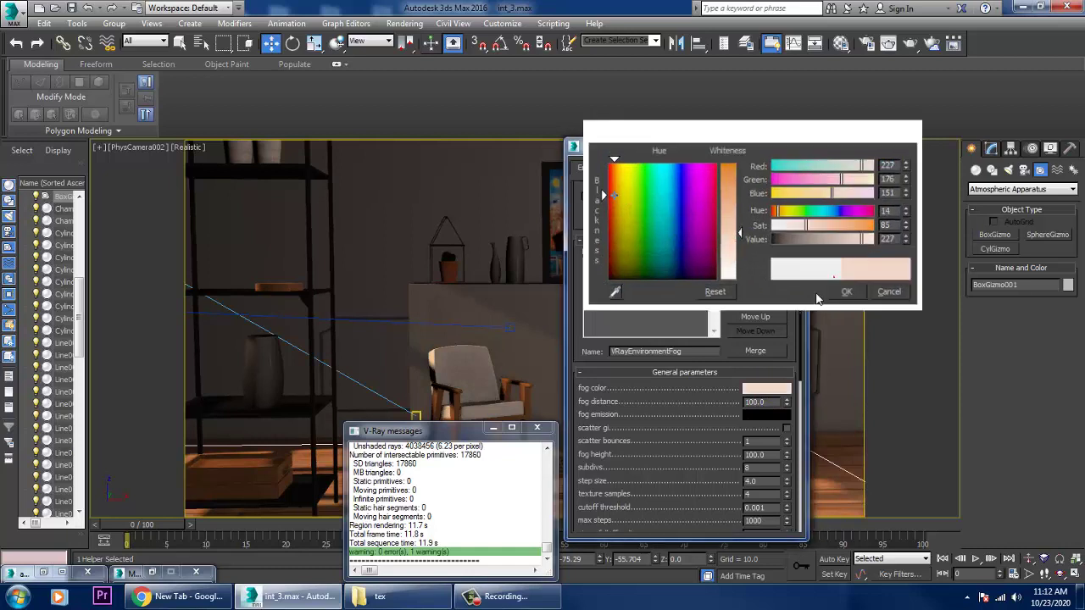
# Set the newly added fog's distance to 1000 and its fog height to 50
pyautogui.doubleClick(759, 401)
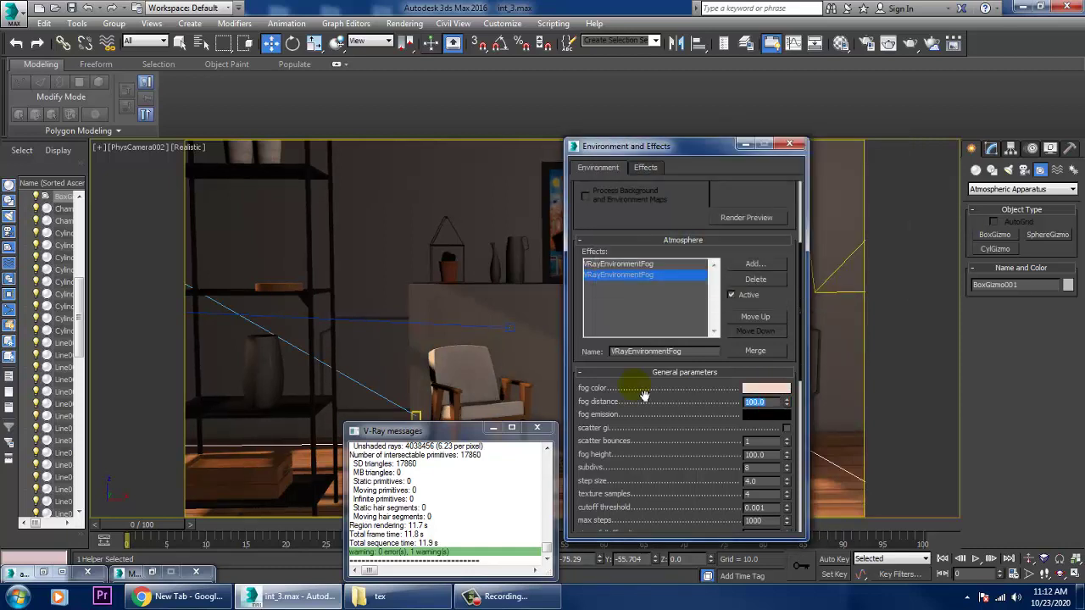
pyautogui.write('1')
pyautogui.doubleClick(756, 455)
pyautogui.write('50')
# Assign BoxGizmo001 to the second fog by picking its outline in the perspective view
pyautogui.moveTo(698, 509); pyautogui.dragTo(695, 247)
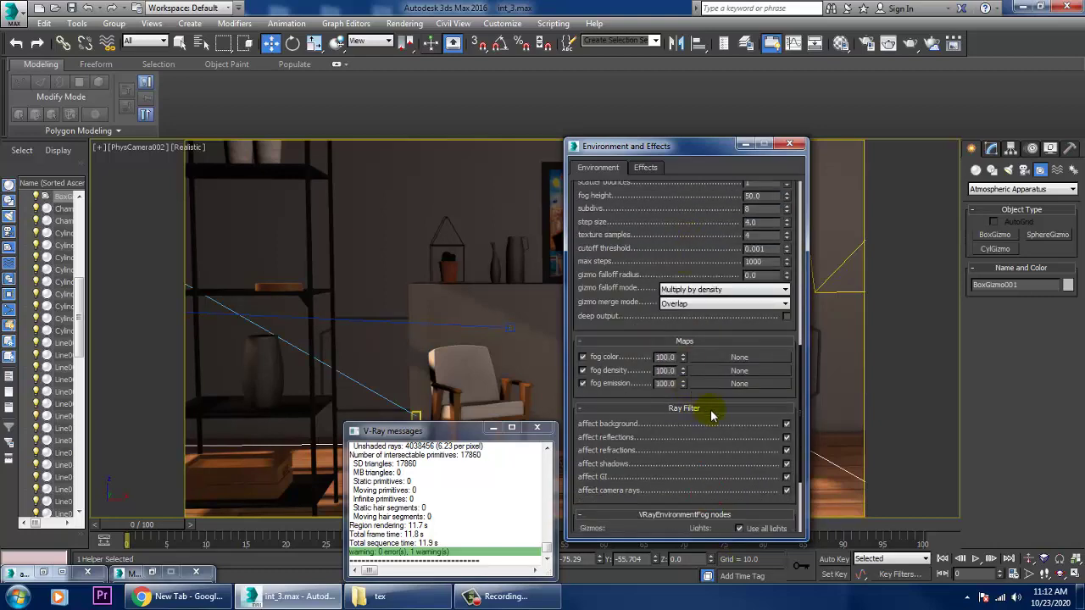
pyautogui.moveTo(717, 411); pyautogui.dragTo(712, 222)
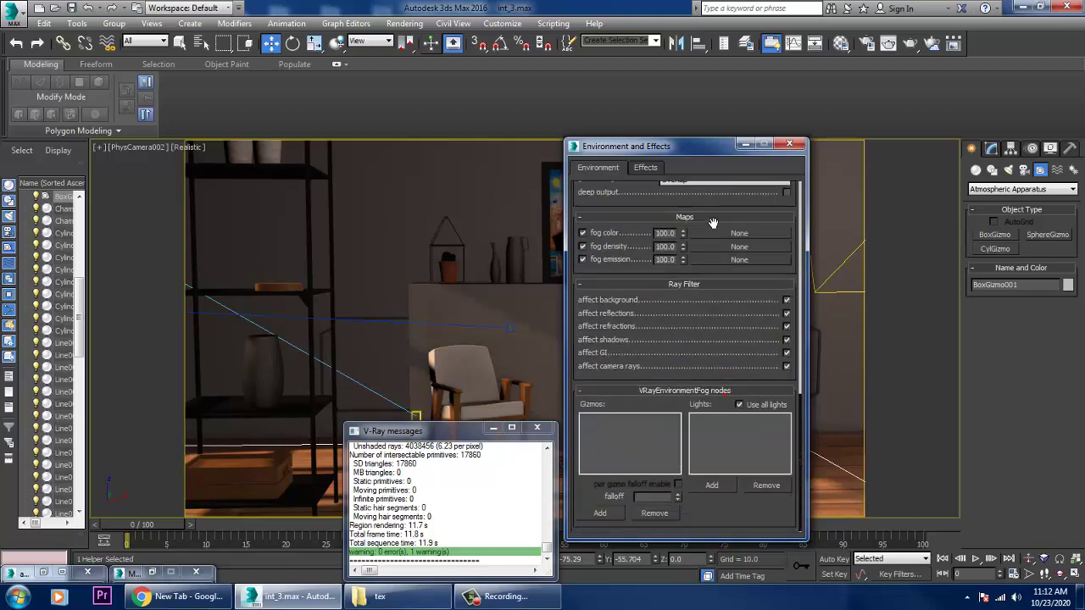
pyautogui.click(603, 513)
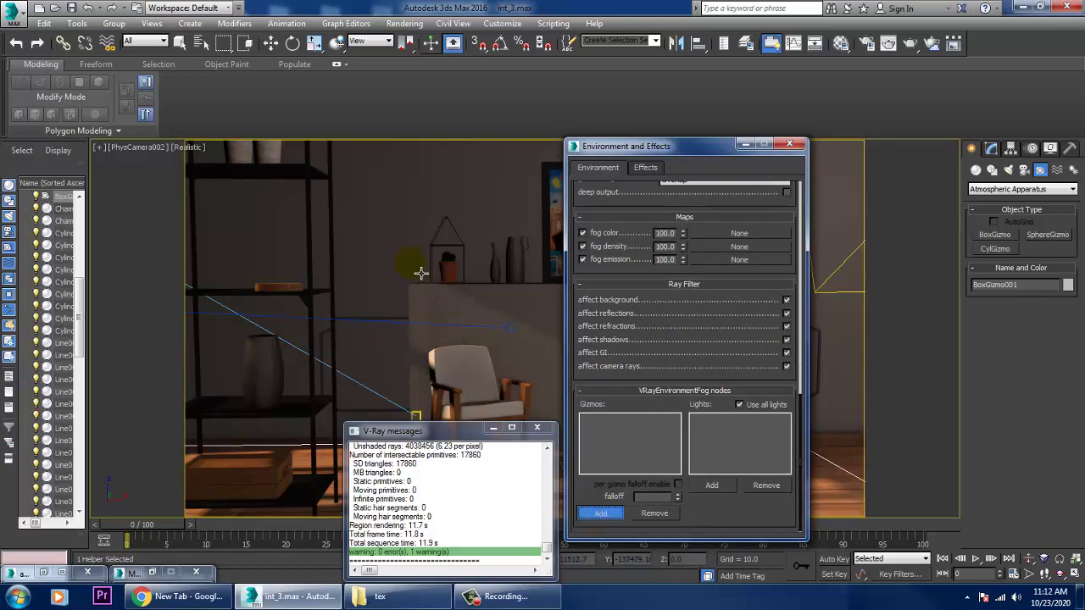
pyautogui.press('p')
pyautogui.keyDown('alt'); pyautogui.moveTo(413, 284); pyautogui.dragTo(447, 339, button='middle'); pyautogui.keyUp('alt')
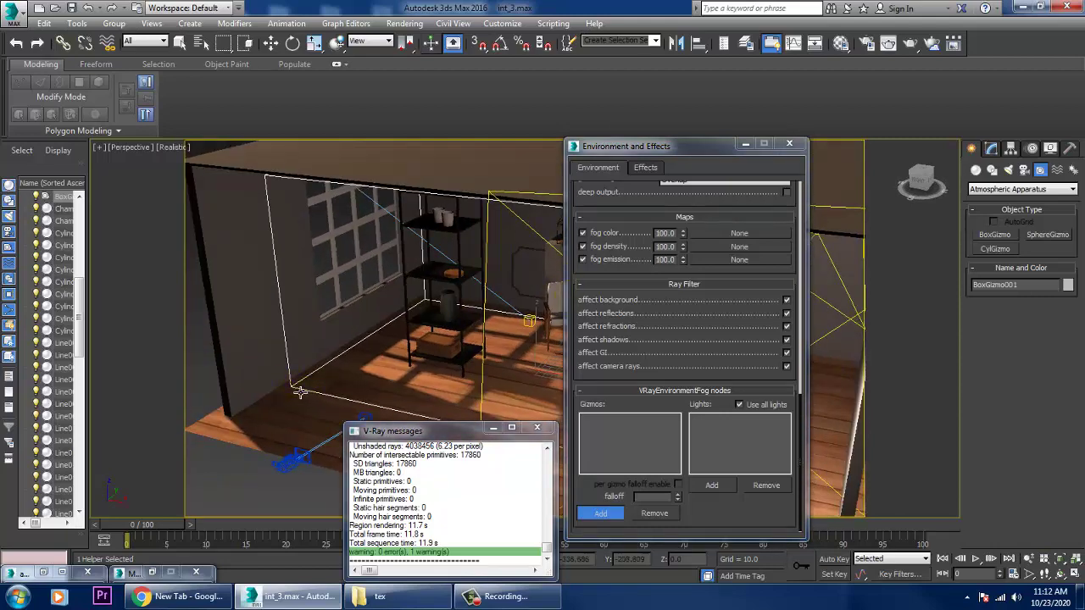
pyautogui.click(299, 392)
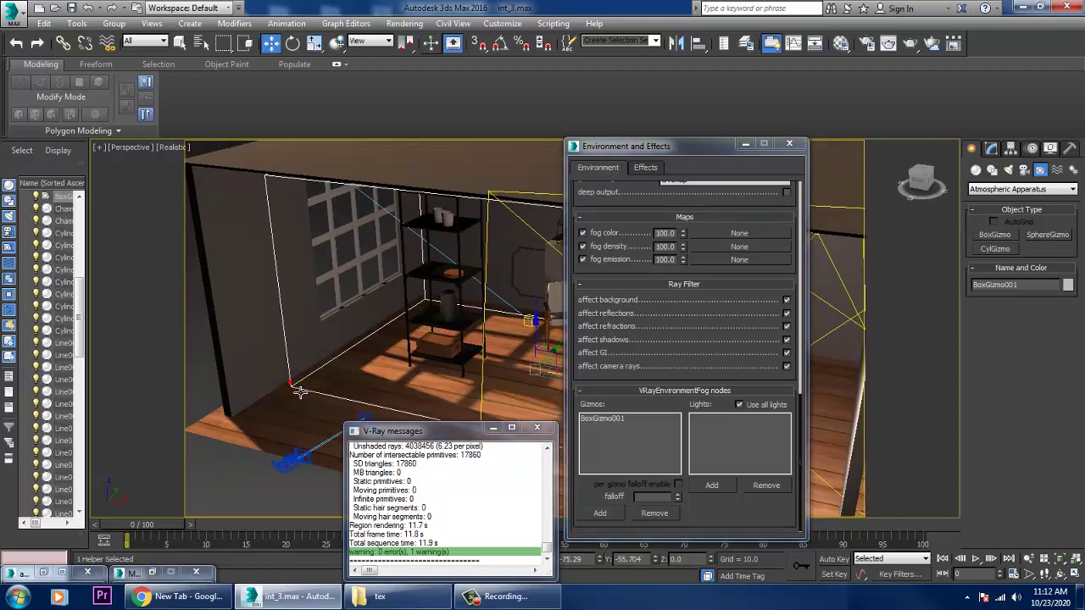
# Add VRaySun002 as the second fog's light and return to the PhysCamera002 view
pyautogui.click(712, 485)
pyautogui.keyDown('alt'); pyautogui.moveTo(512, 426); pyautogui.dragTo(493, 489, button='middle'); pyautogui.keyUp('alt')
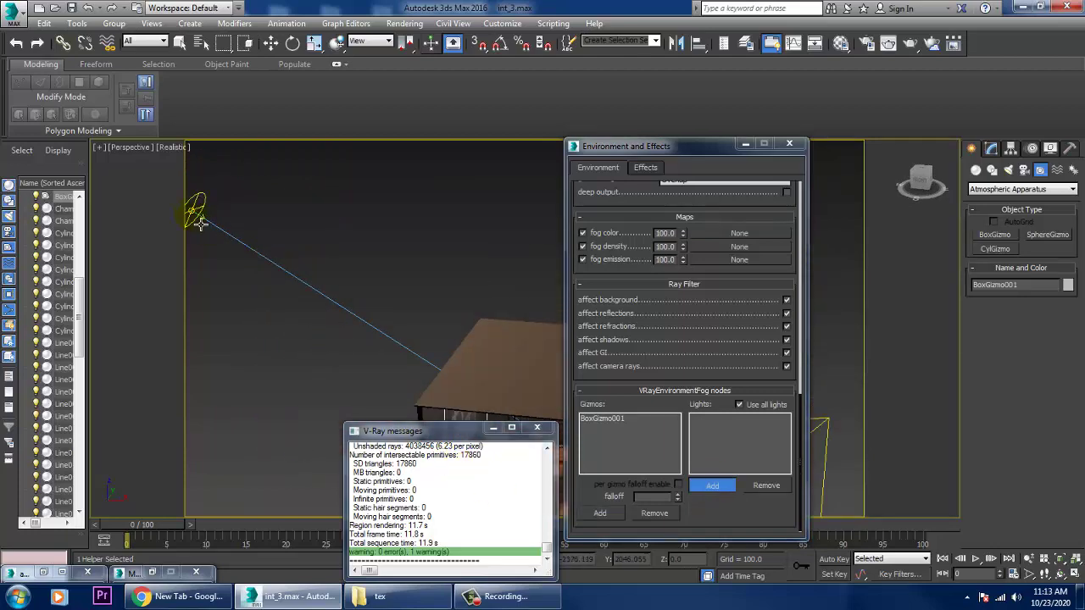
pyautogui.click(208, 216)
pyautogui.keyDown('alt'); pyautogui.moveTo(207, 216); pyautogui.dragTo(329, 244, button='middle'); pyautogui.keyUp('alt')
pyautogui.press('c')
pyautogui.doubleClick(522, 210)
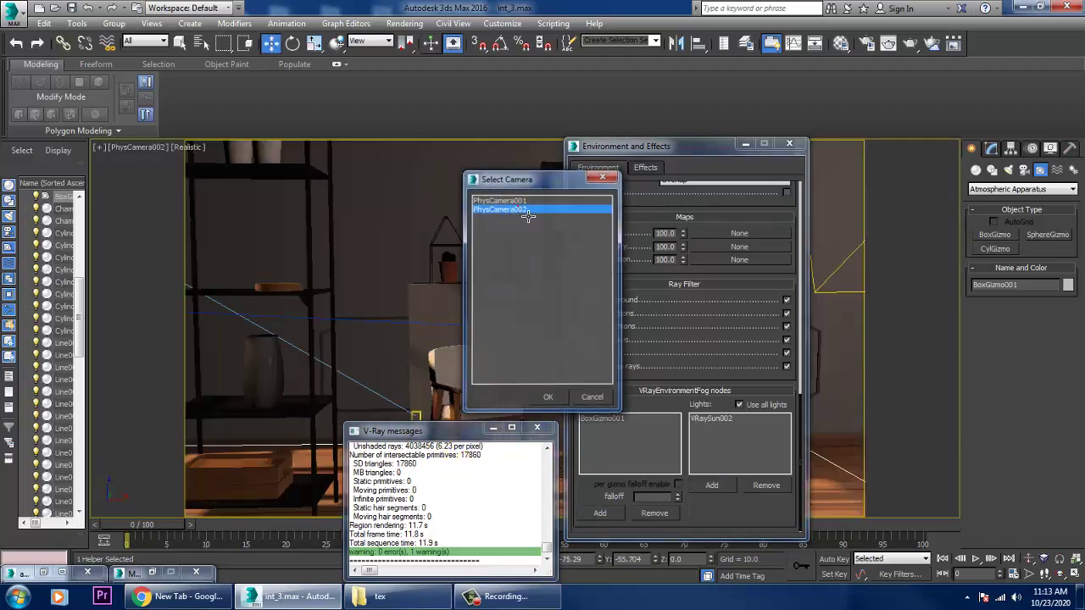
# Render the PhysCamera002 view to check the two fogs and close the frame buffer
pyautogui.moveTo(681, 140); pyautogui.dragTo(927, 217)
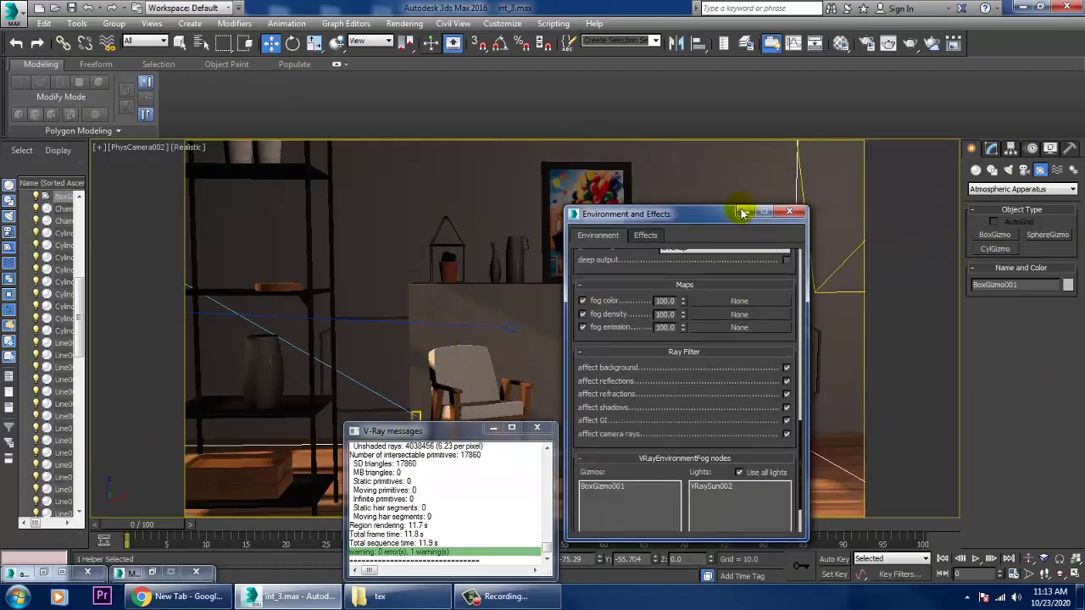
pyautogui.click(404, 23)
pyautogui.click(420, 40)
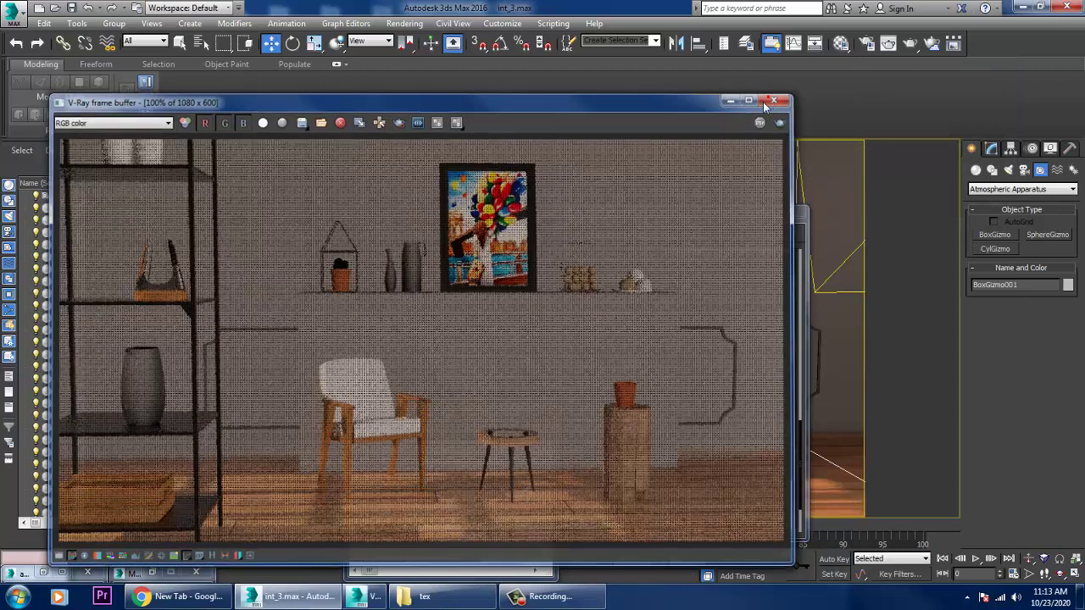
pyautogui.click(779, 96)
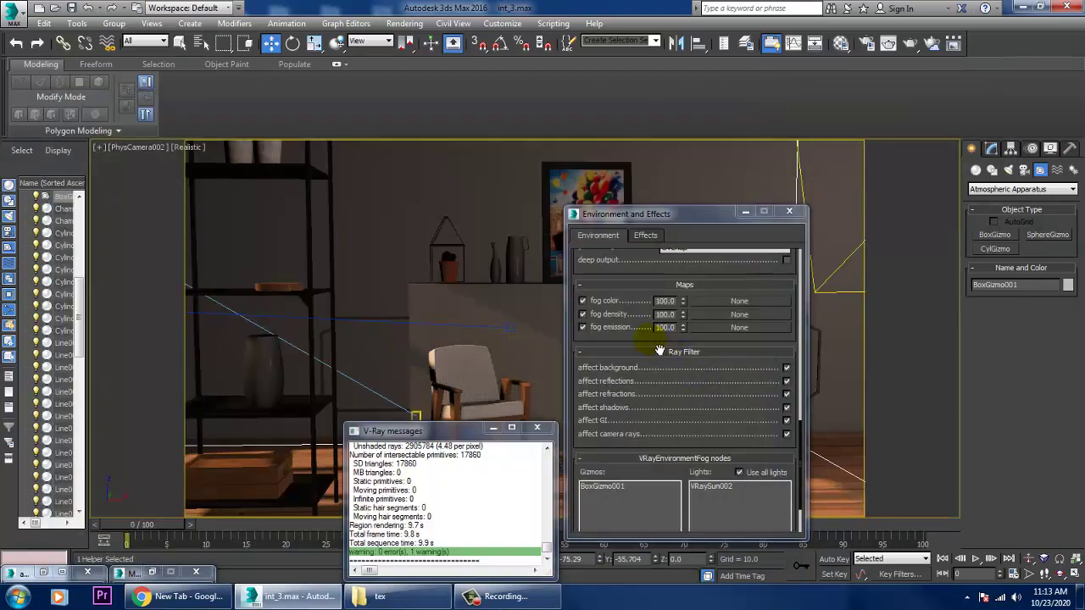
# Set the second fog's distance to 400
pyautogui.moveTo(659, 351); pyautogui.dragTo(688, 596)
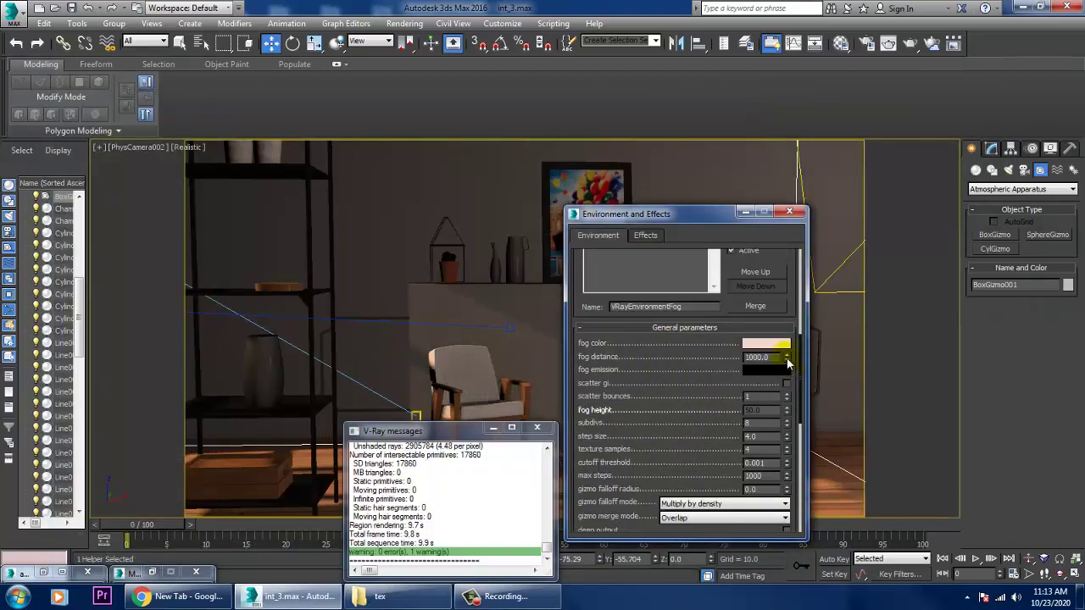
pyautogui.moveTo(786, 359); pyautogui.dragTo(800, 412)
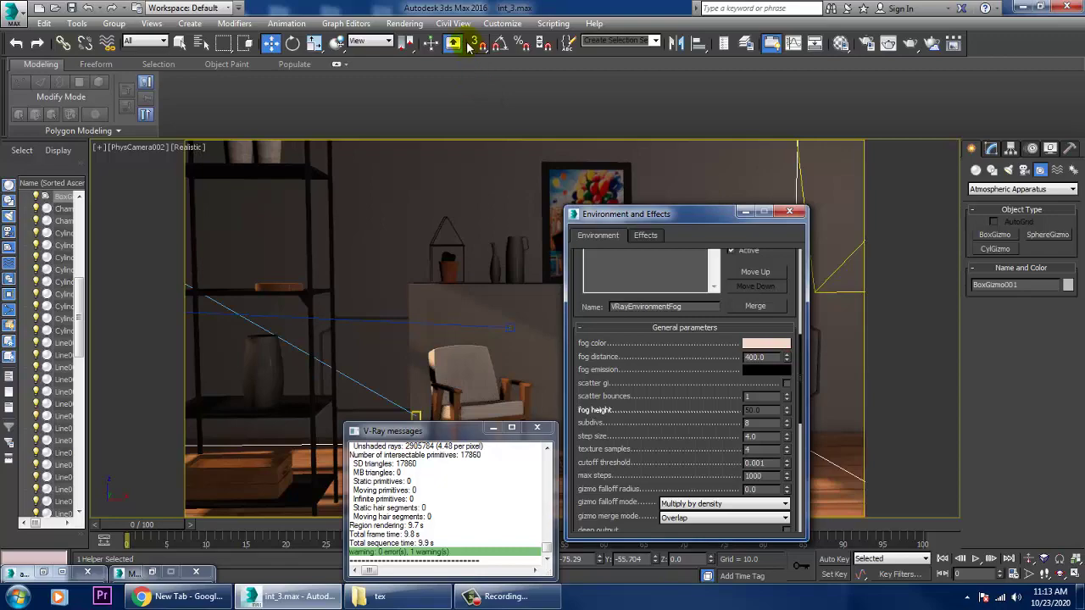
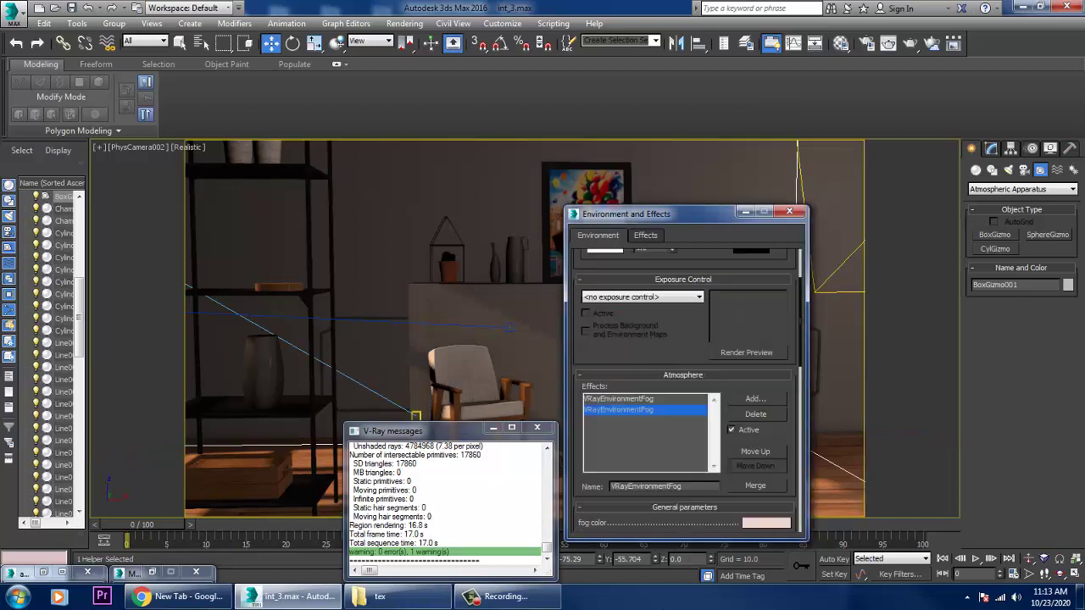
# Select the first fog to review its settings and run another test render through PhysCamera002
pyautogui.click(631, 492)
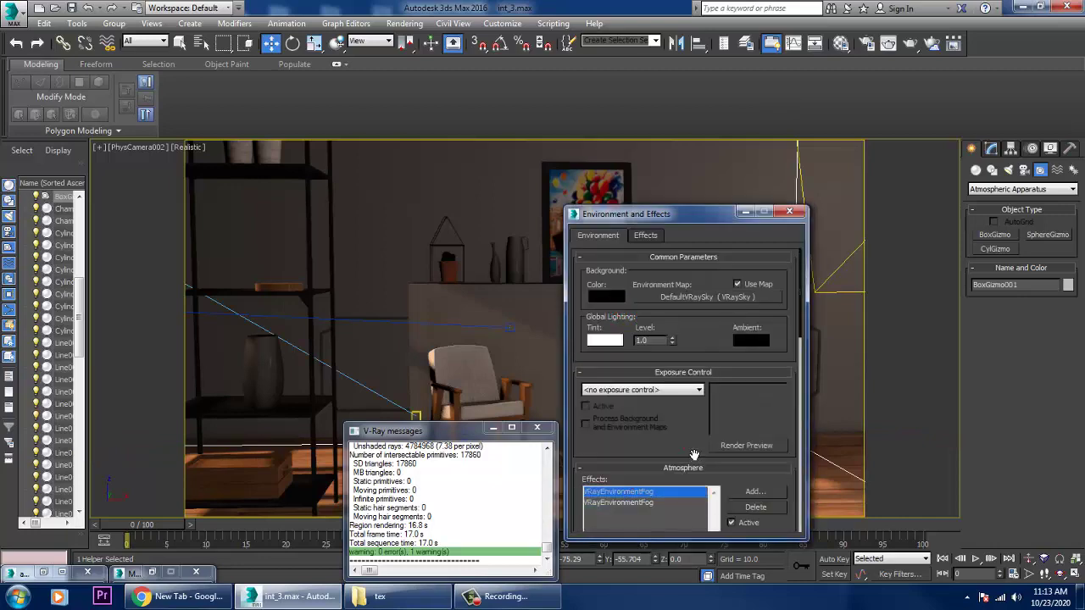
pyautogui.moveTo(693, 455); pyautogui.dragTo(723, 43)
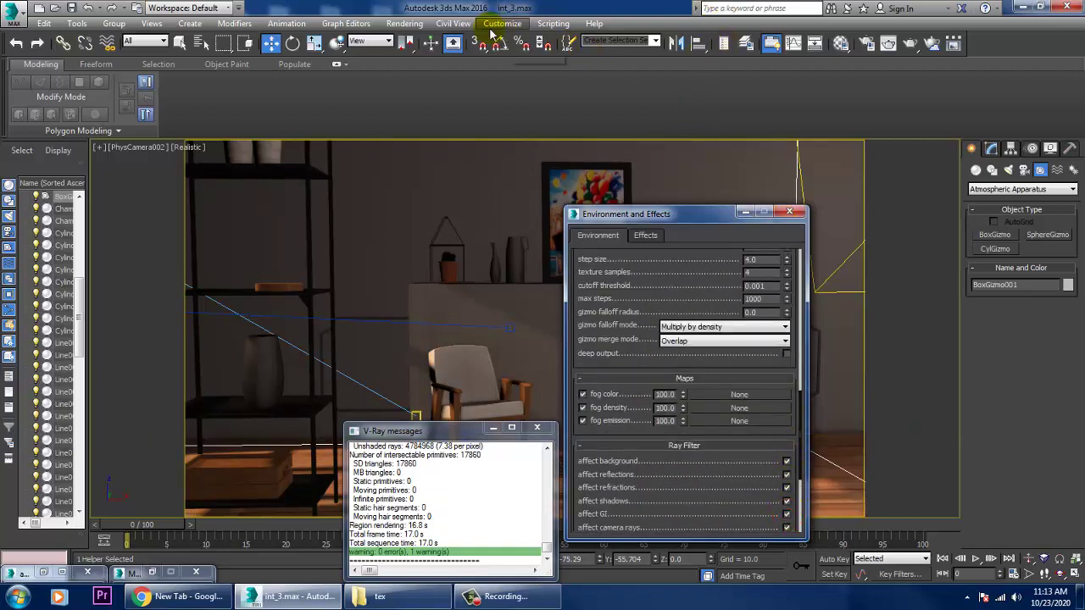
pyautogui.click(404, 23)
pyautogui.click(415, 40)
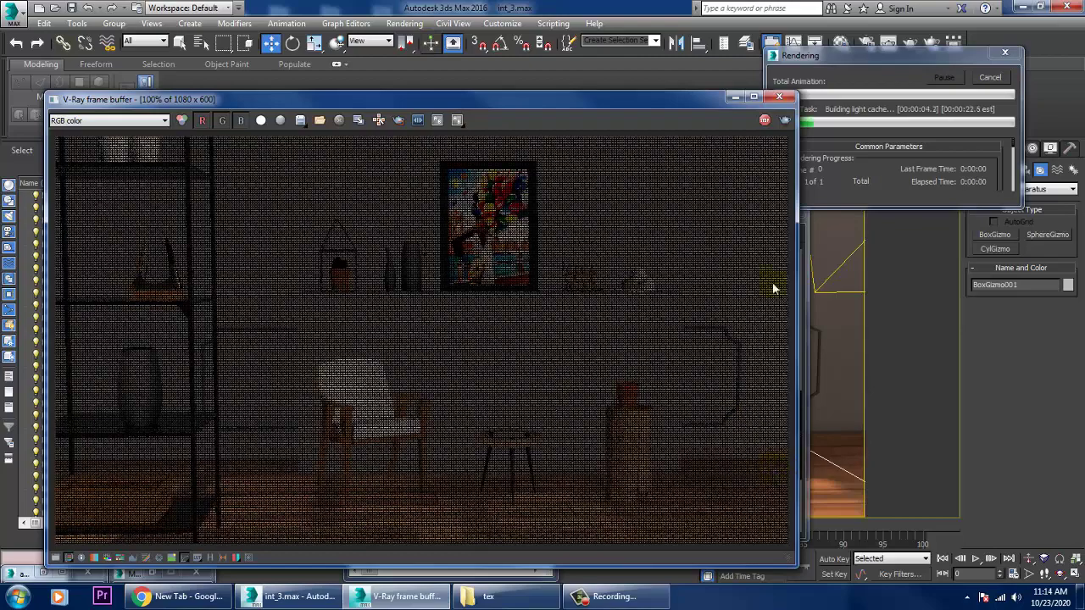
pyautogui.click(782, 99)
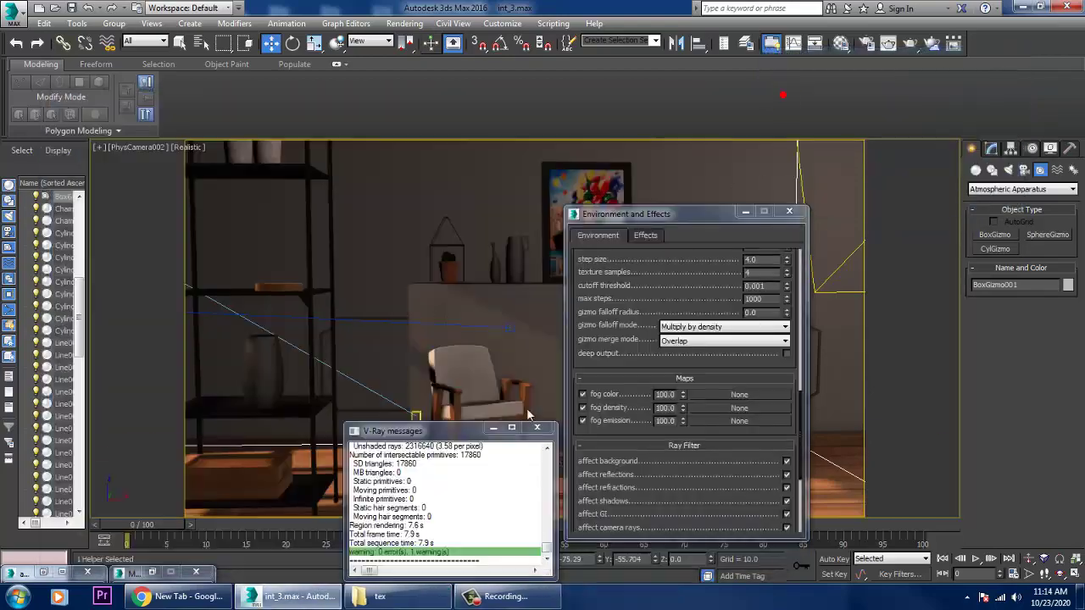
# Select VRaySun002 in the perspective view, return to PhysCamera002 and set the sun's intensity multiplier to 0.5
pyautogui.click(424, 314)
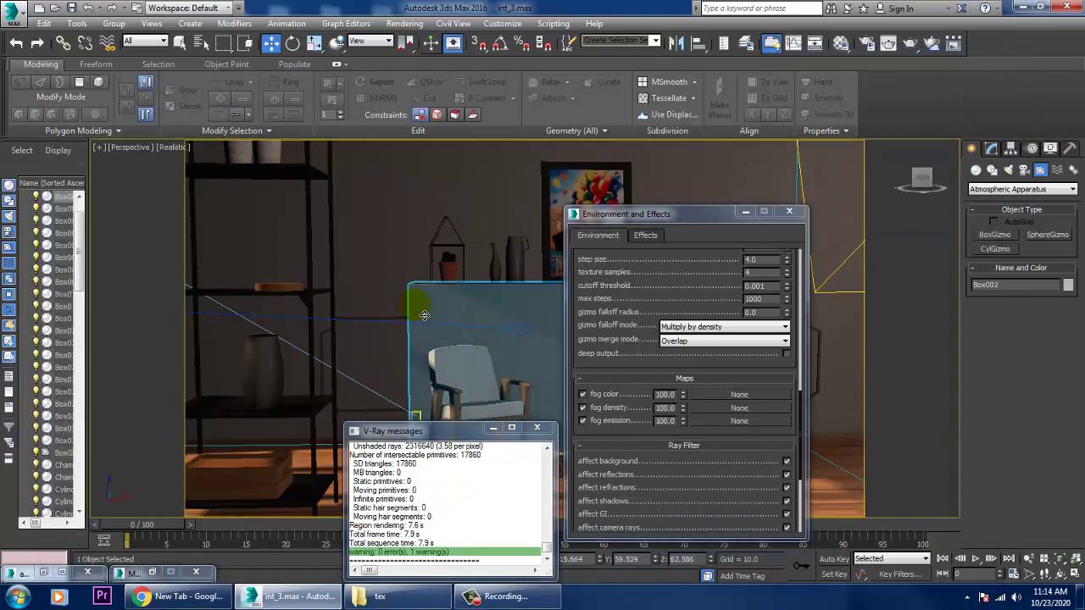
pyautogui.press('p')
pyautogui.scroll(-8, 426, 315)
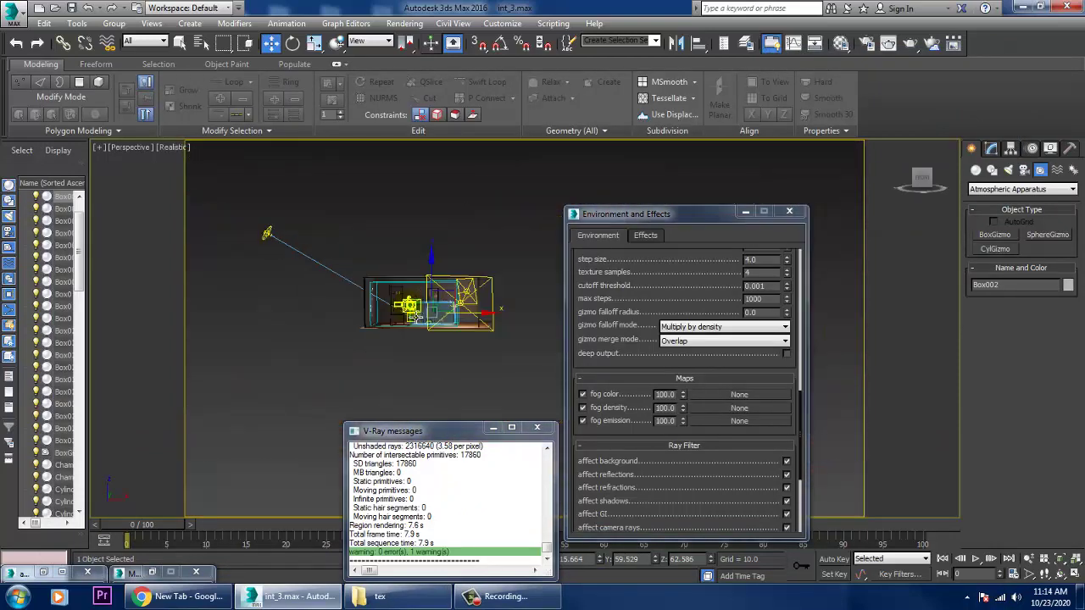
pyautogui.click(270, 236)
pyautogui.press('c')
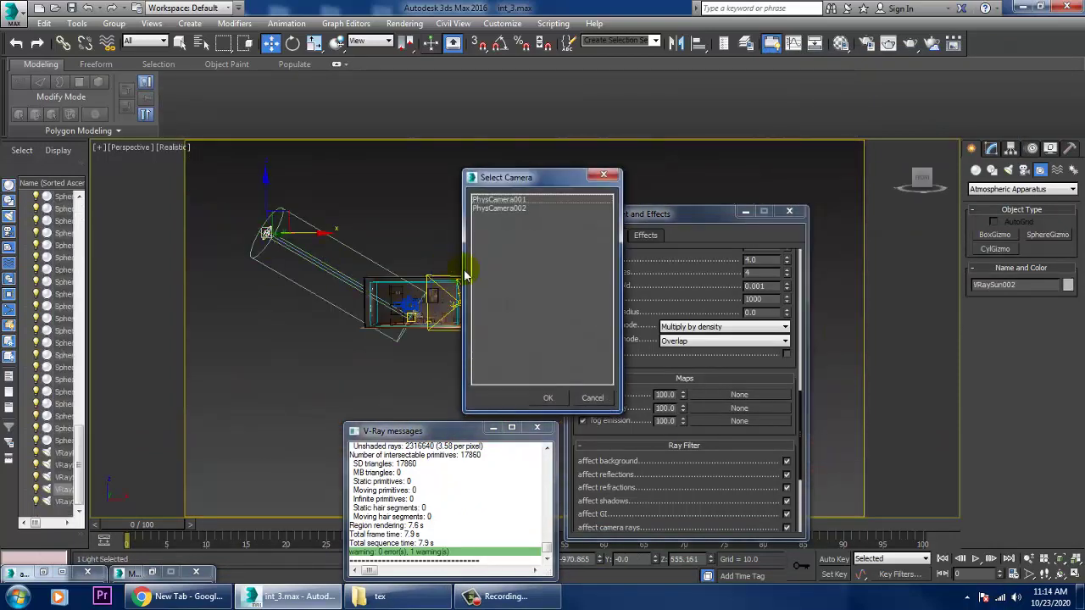
pyautogui.doubleClick(498, 207)
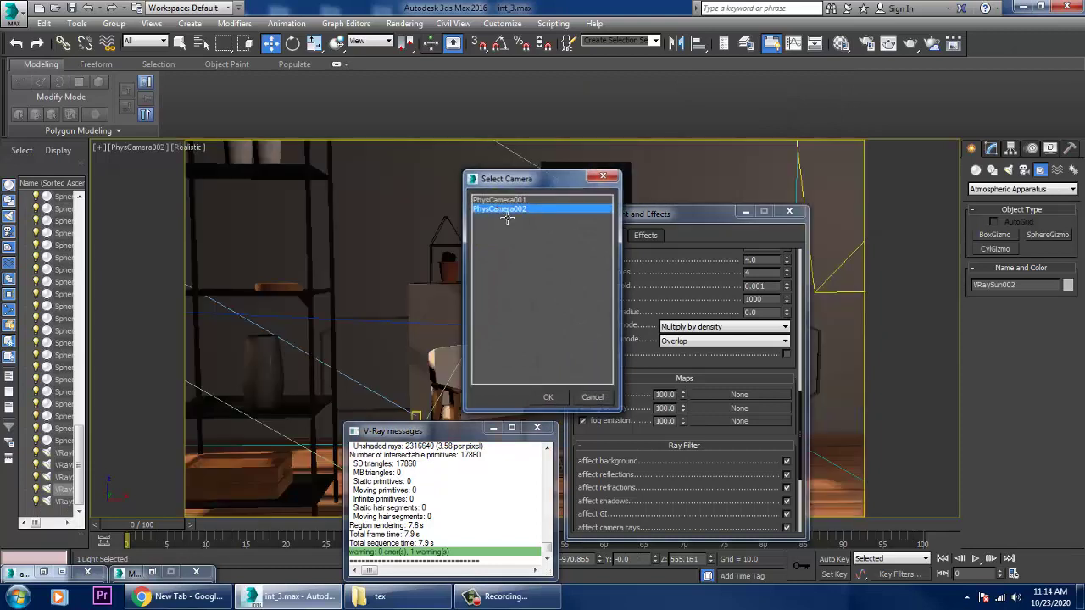
pyautogui.click(992, 149)
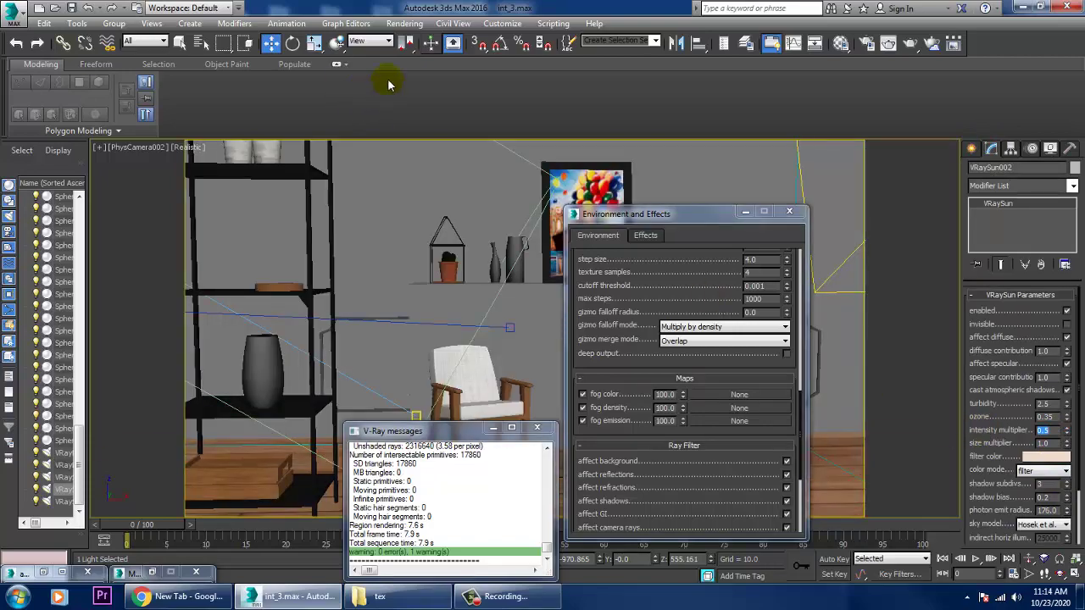
# Render the scene with the adjusted sun intensity and close the frame buffer
pyautogui.click(405, 23)
pyautogui.click(420, 42)
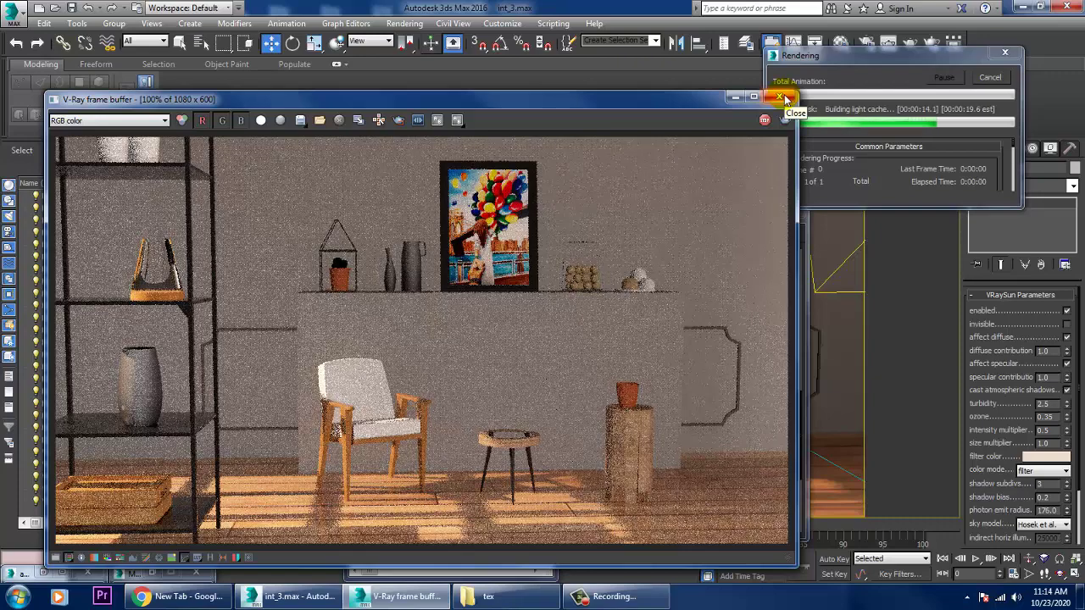
pyautogui.click(784, 98)
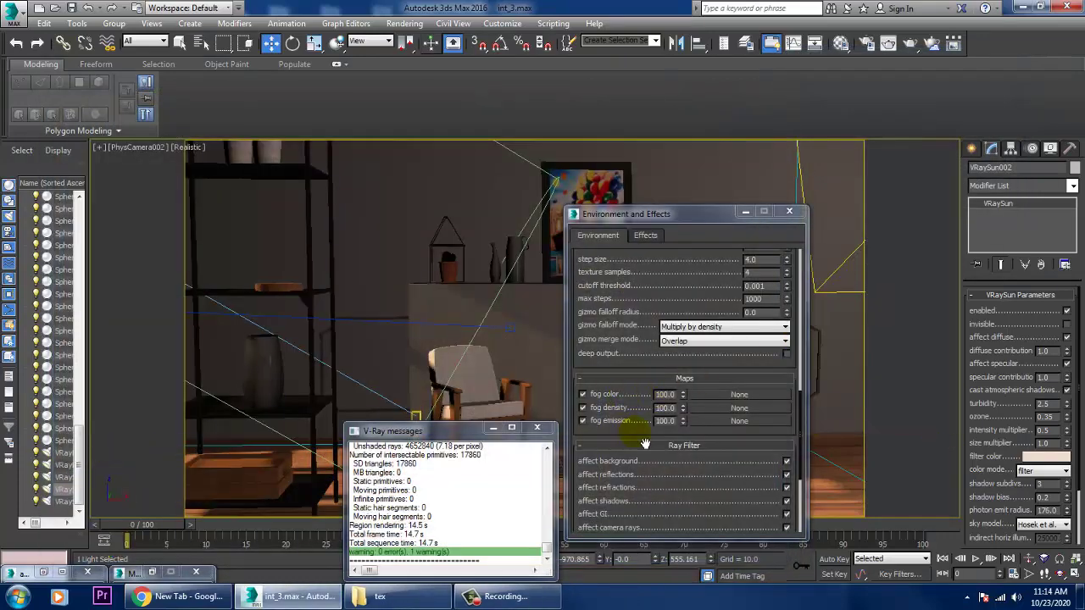
# Turn off affect GI in the ray filter settings of the first V-Ray environment fog
pyautogui.scroll(-4, 647, 340)
pyautogui.moveTo(647, 340); pyautogui.dragTo(664, 603)
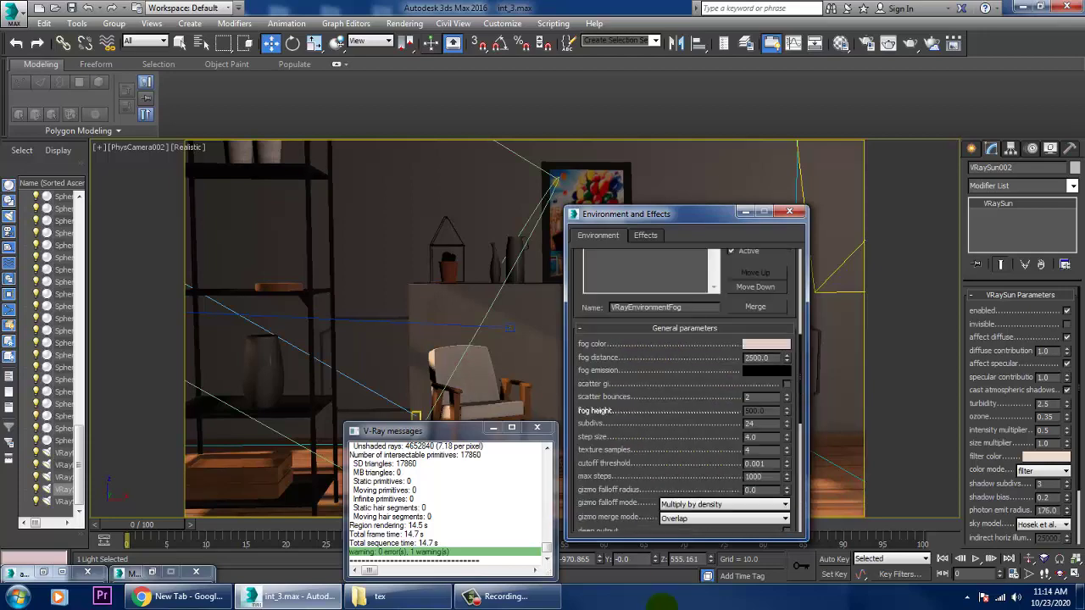
pyautogui.scroll(3, 606, 329)
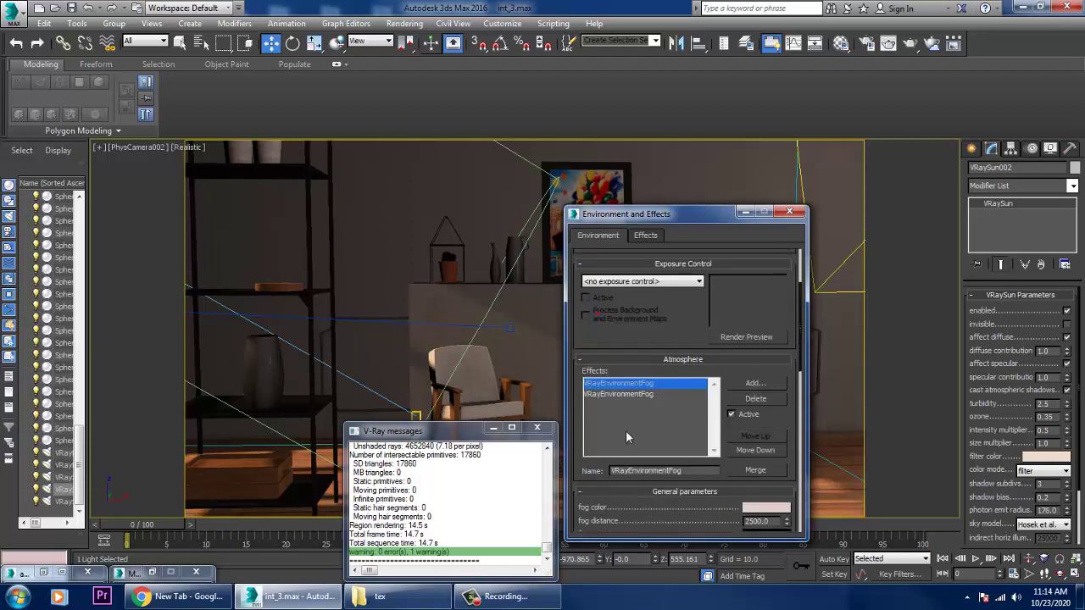
pyautogui.scroll(-5, 740, 471)
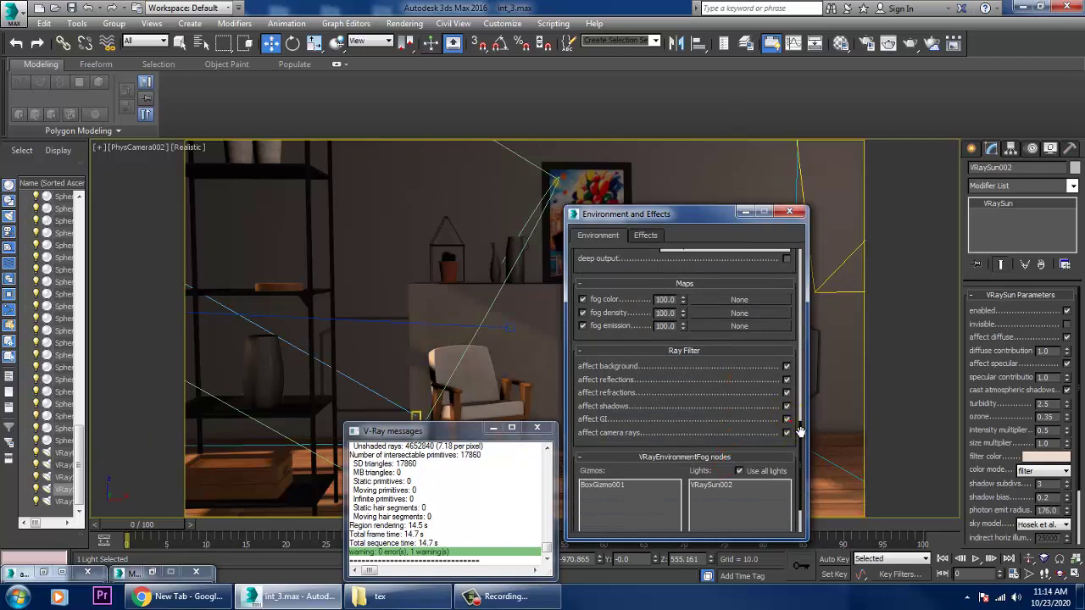
pyautogui.scroll(-1, 681, 477)
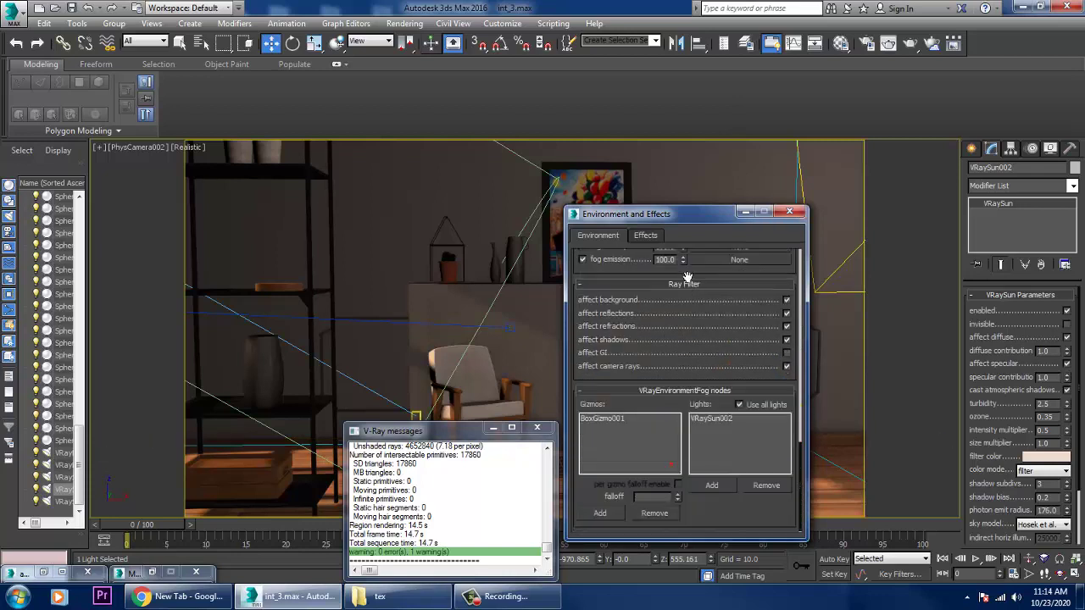
# Lower the first fog's distance to 1250 and run a test render through PhysCamera002
pyautogui.scroll(3, 687, 358)
pyautogui.scroll(3, 693, 483)
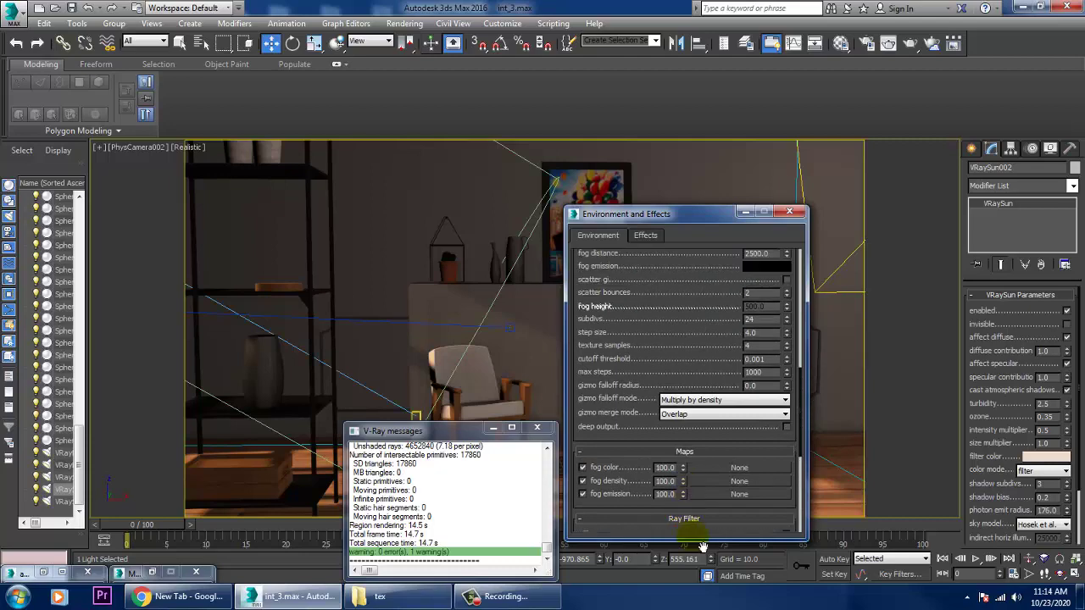
pyautogui.moveTo(786, 379); pyautogui.dragTo(798, 405)
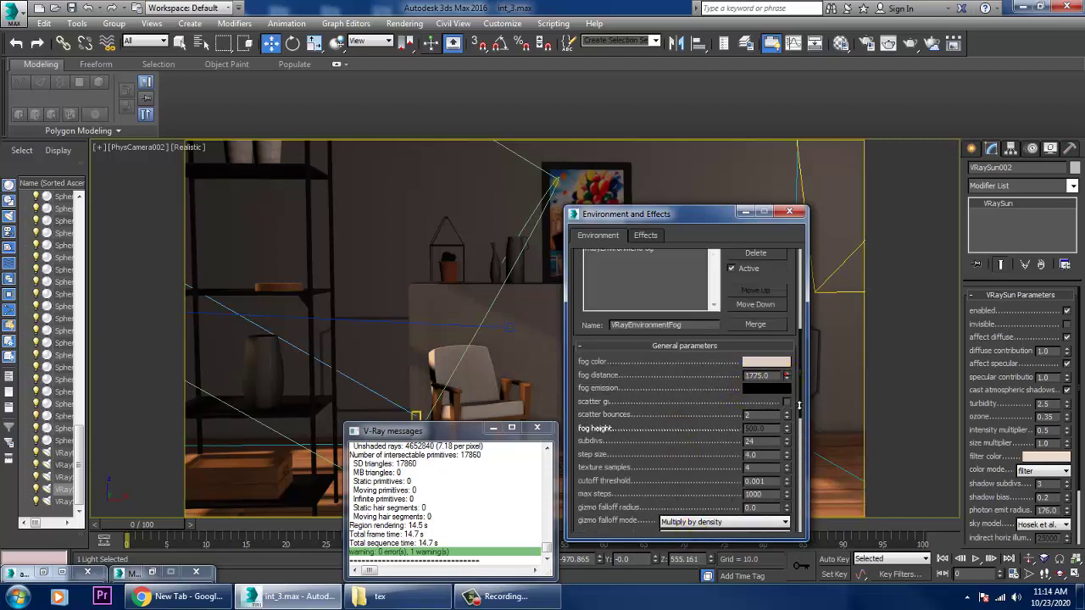
pyautogui.moveTo(735, 325); pyautogui.dragTo(759, 540)
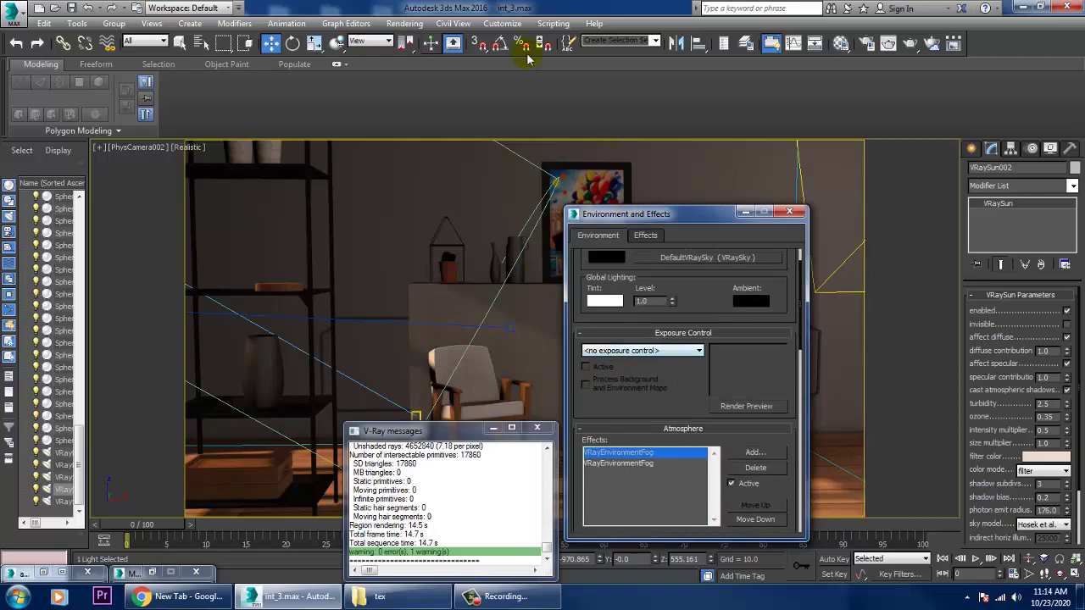
pyautogui.click(404, 23)
pyautogui.click(428, 39)
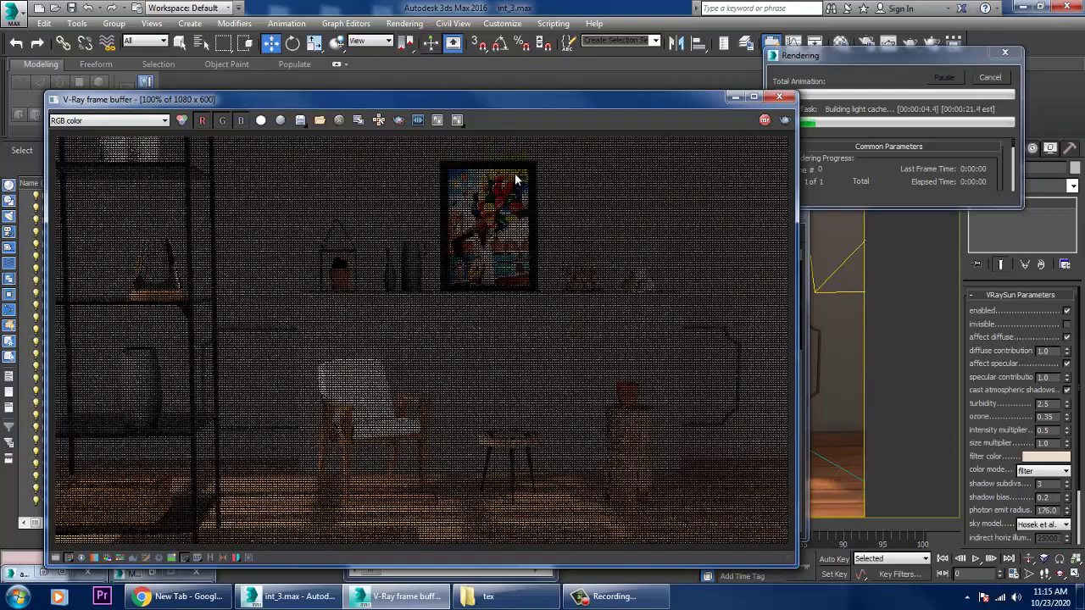
pyautogui.click(779, 96)
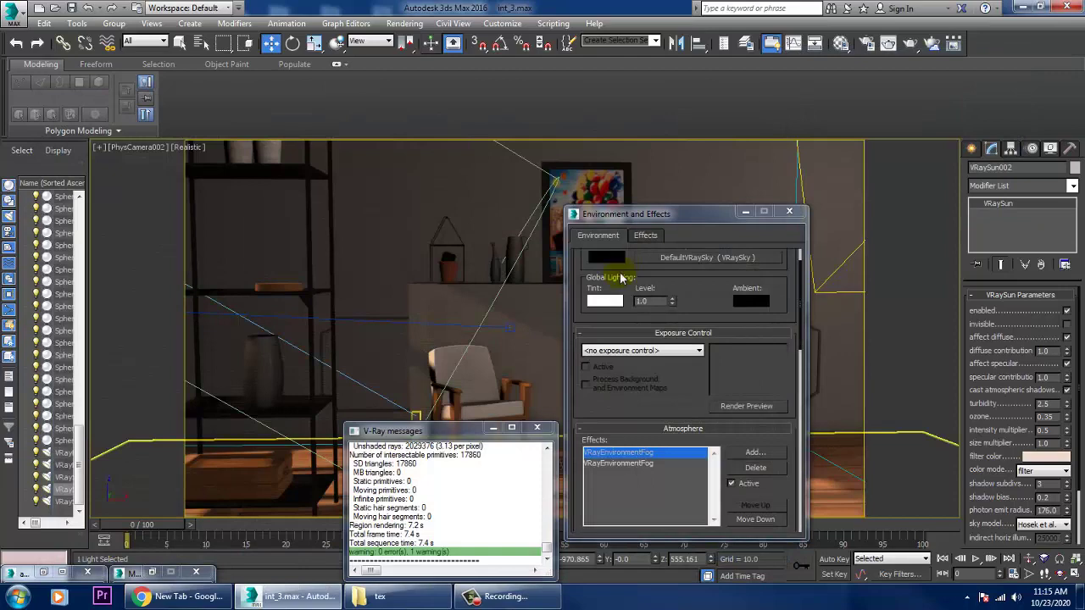
# Move the window grille out of the wall opening to about Y 947 and test-render the perspective view
pyautogui.scroll(-3, 623, 278)
pyautogui.click(490, 327)
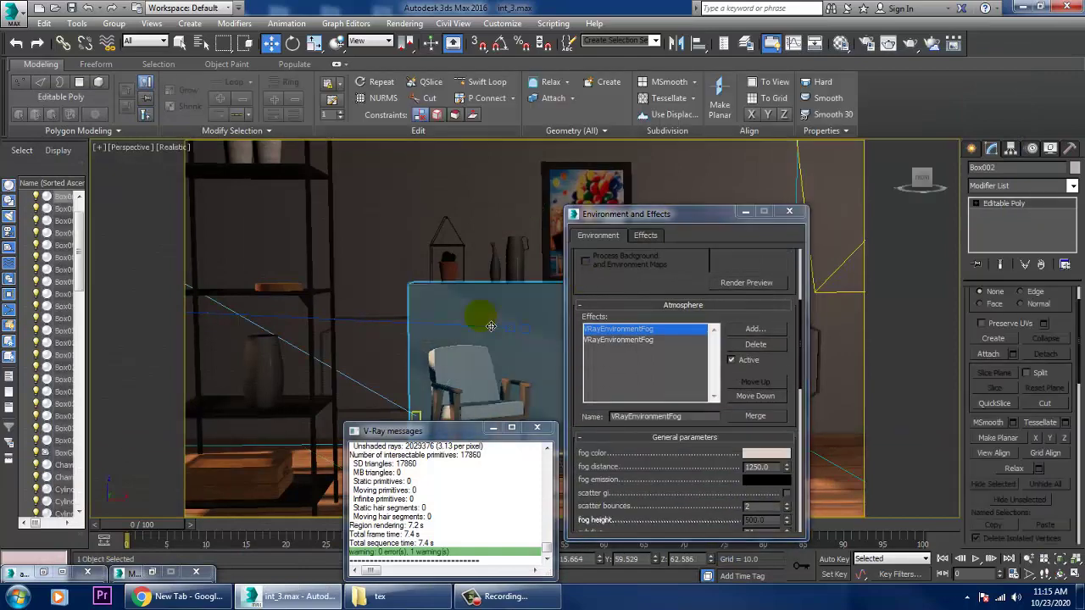
pyautogui.scroll(-6, 490, 327)
pyautogui.keyDown('alt'); pyautogui.moveTo(490, 326); pyautogui.dragTo(450, 340, button='middle'); pyautogui.keyUp('alt')
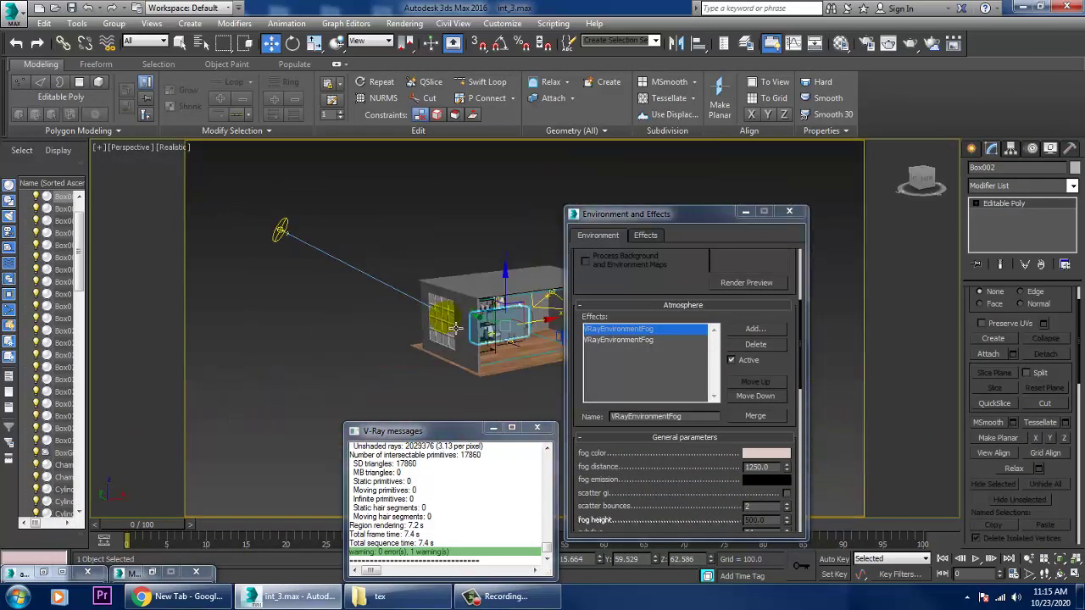
pyautogui.scroll(3, 450, 340)
pyautogui.click(450, 339)
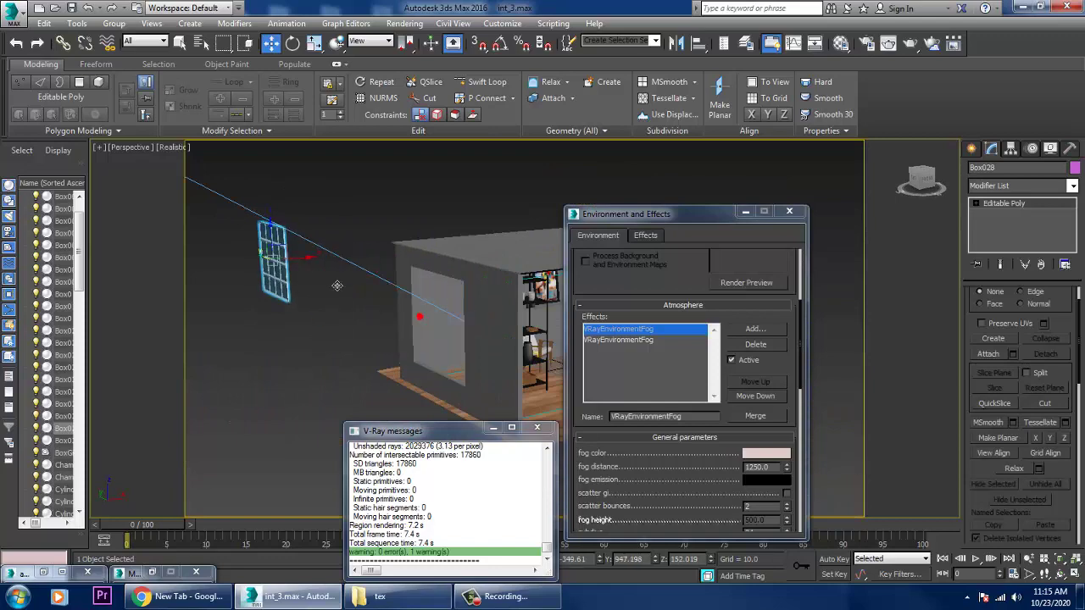
pyautogui.keyDown('alt'); pyautogui.moveTo(337, 285); pyautogui.dragTo(384, 51, button='middle'); pyautogui.keyUp('alt')
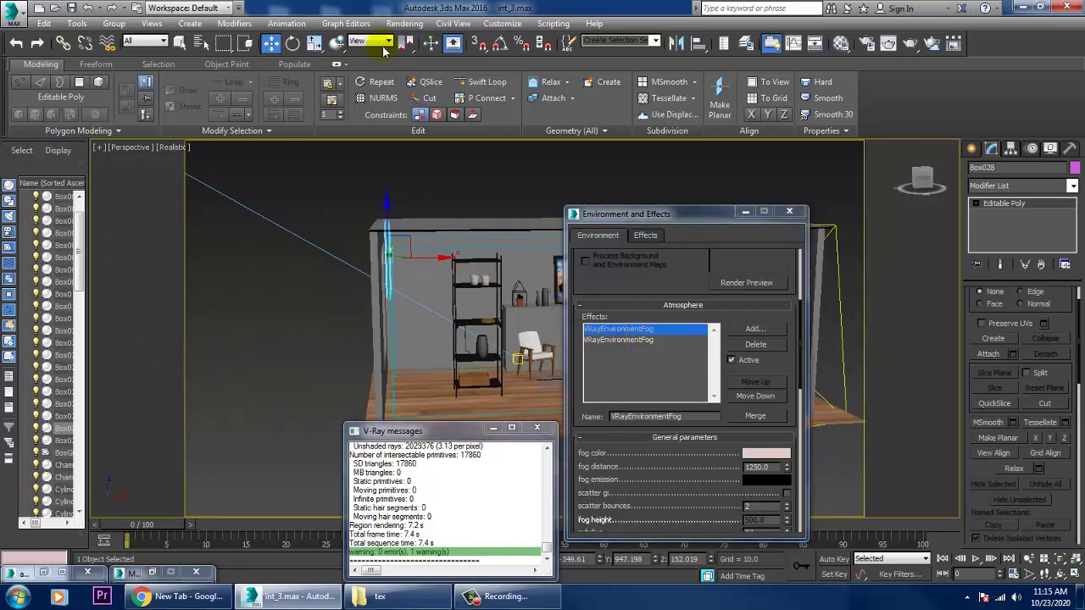
pyautogui.click(404, 23)
pyautogui.click(414, 36)
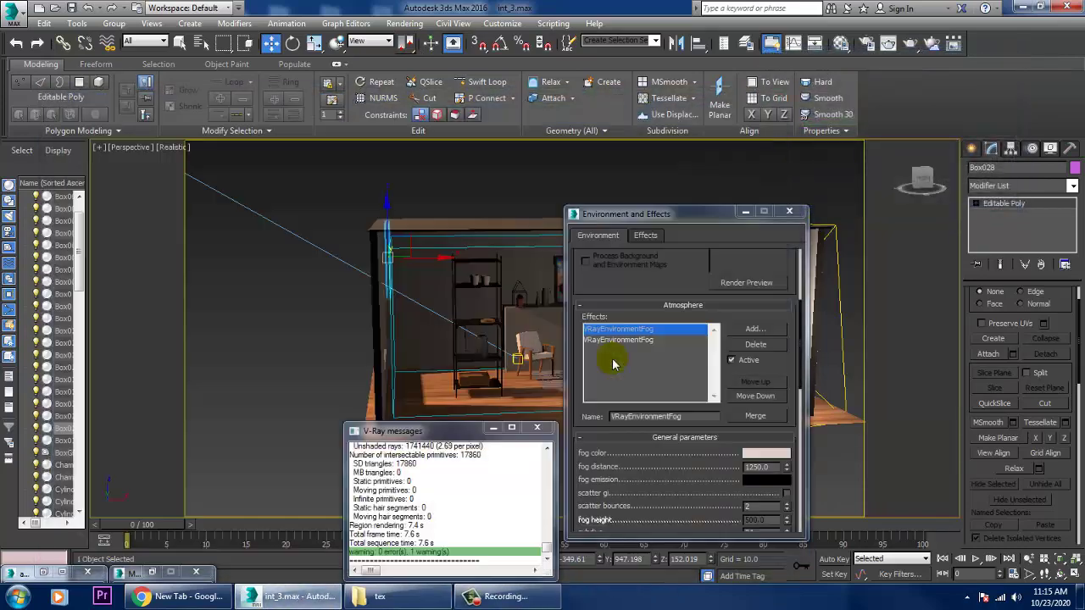
# Return to PhysCamera002, render the room with the grille moved away and close the frame buffer
pyautogui.press('c')
pyautogui.click(511, 209)
pyautogui.doubleClick(511, 208)
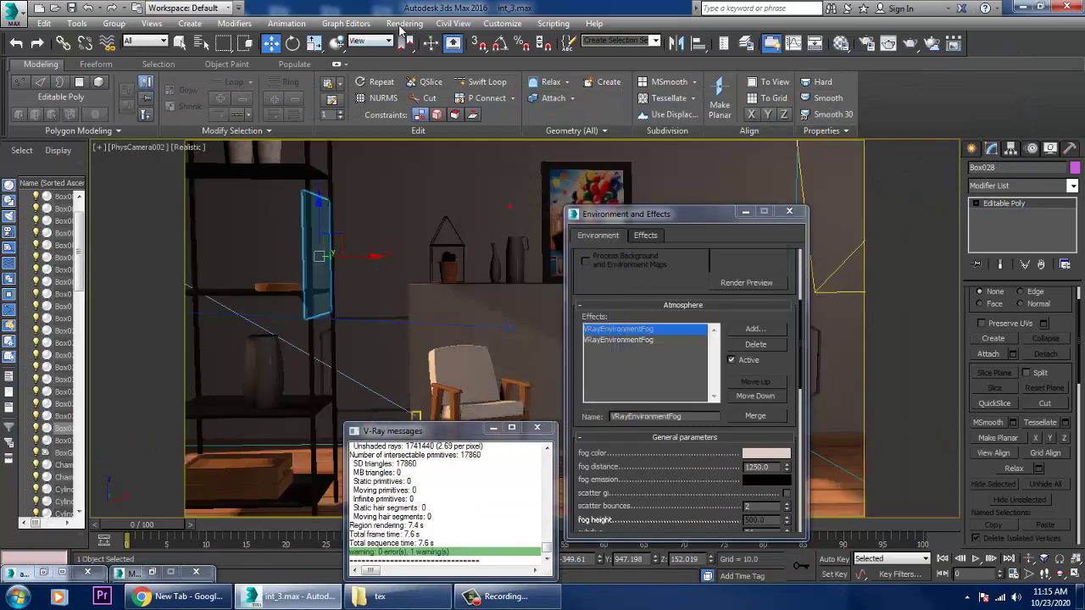
pyautogui.click(405, 23)
pyautogui.click(409, 41)
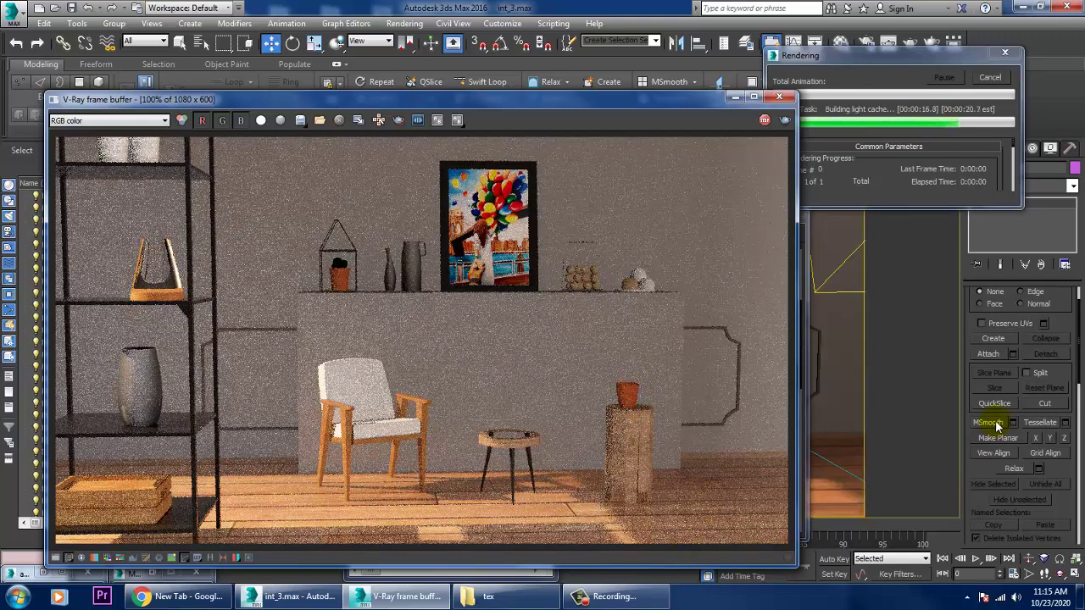
pyautogui.click(784, 99)
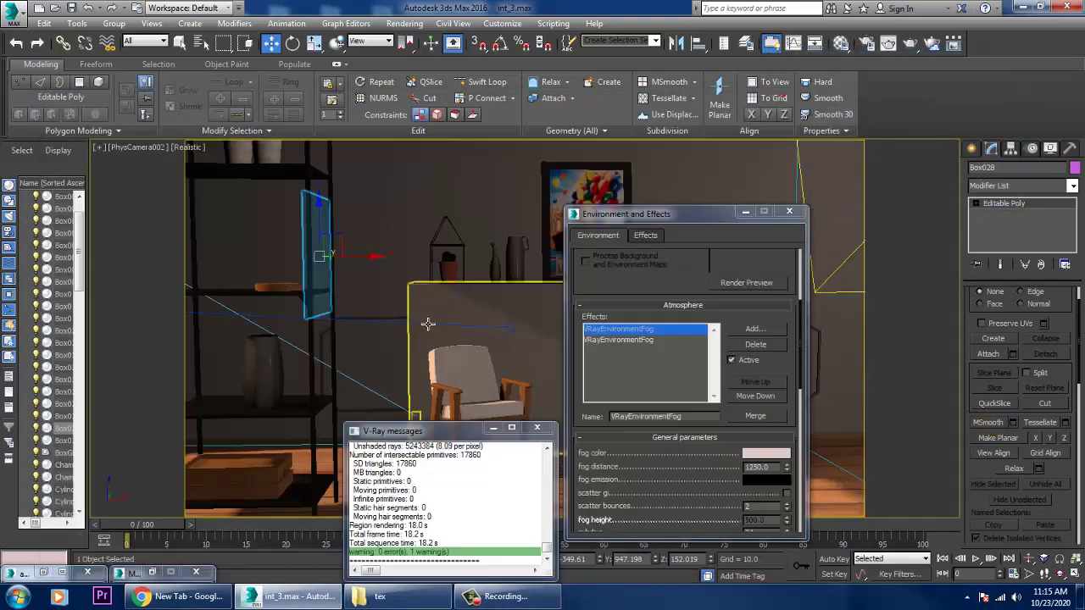
# Switch to the perspective view of the whole room and raise the first fog's distance to 2462.5
pyautogui.click(427, 348)
pyautogui.press('p')
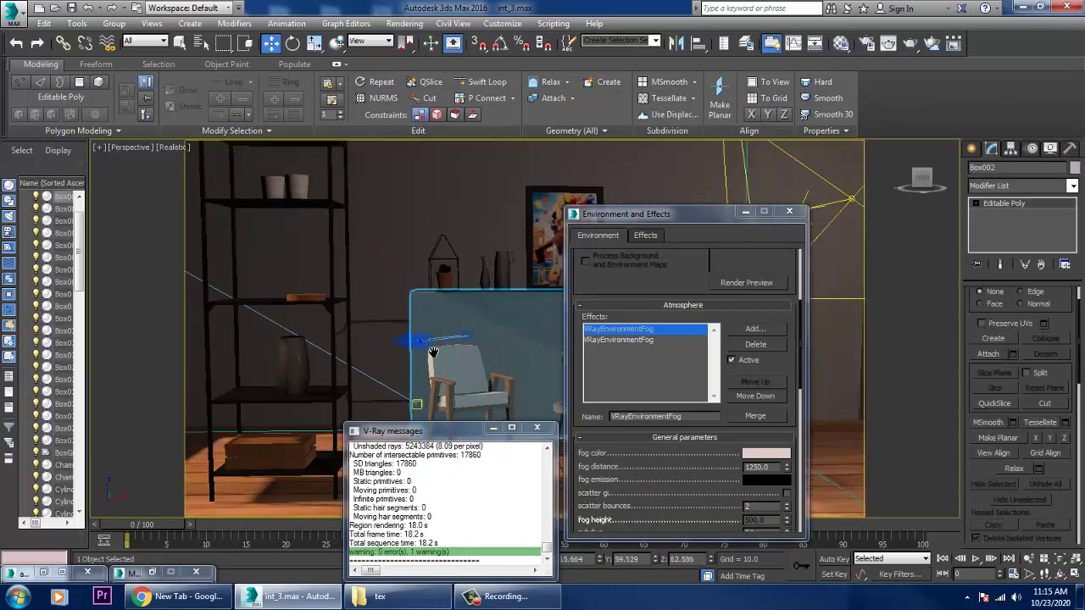
pyautogui.scroll(-5, 432, 352)
pyautogui.moveTo(436, 354)
pyautogui.keyDown('alt'); pyautogui.mouseDown(button='middle')
pyautogui.moveTo(459, 365)
pyautogui.moveTo(419, 344)
pyautogui.mouseUp(button='middle'); pyautogui.keyUp('alt')
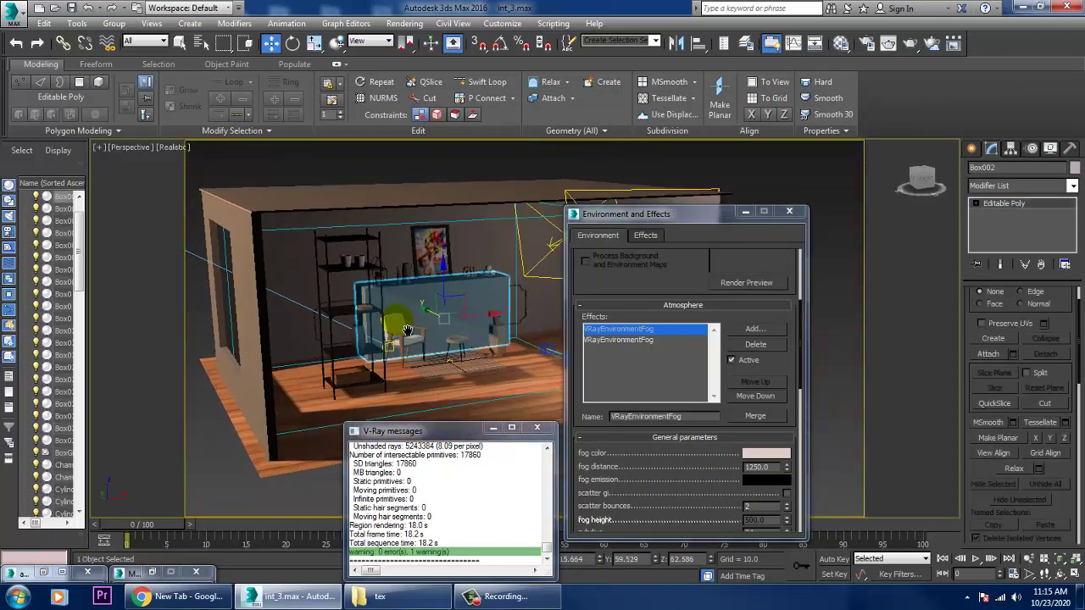
pyautogui.scroll(-3, 419, 343)
pyautogui.scroll(-3, 417, 338)
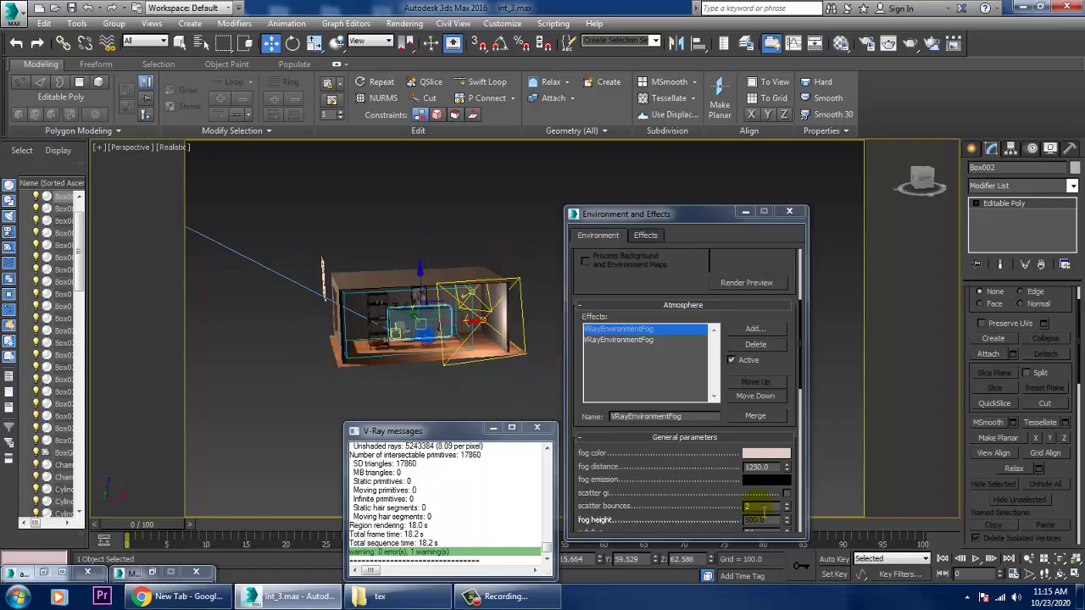
pyautogui.moveTo(787, 467); pyautogui.dragTo(788, 447)
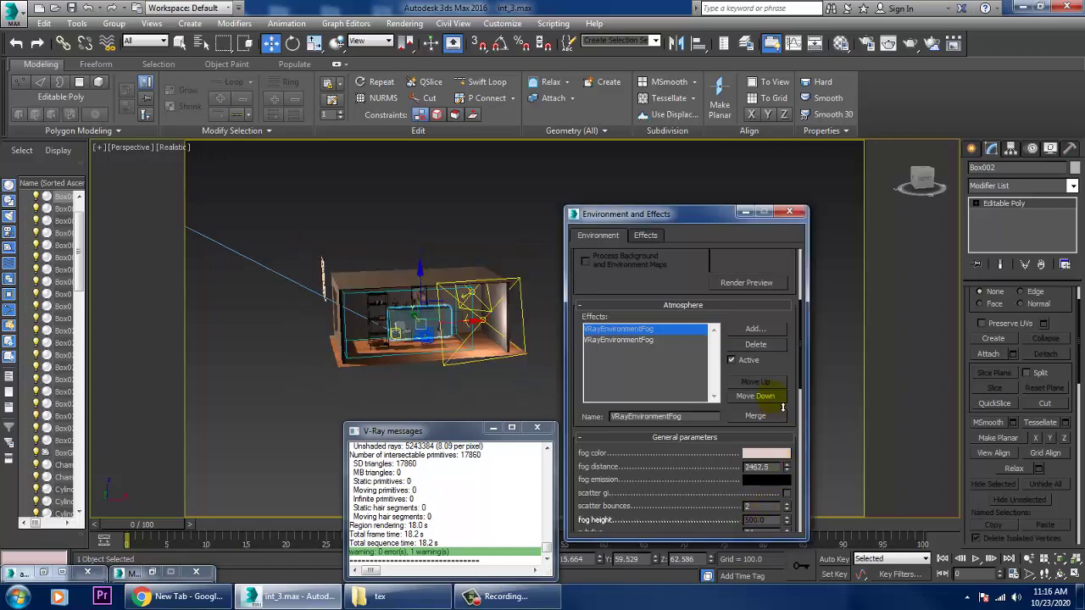
# Test-render the perspective view with the raised fog distance and close the frame buffer
pyautogui.click(412, 23)
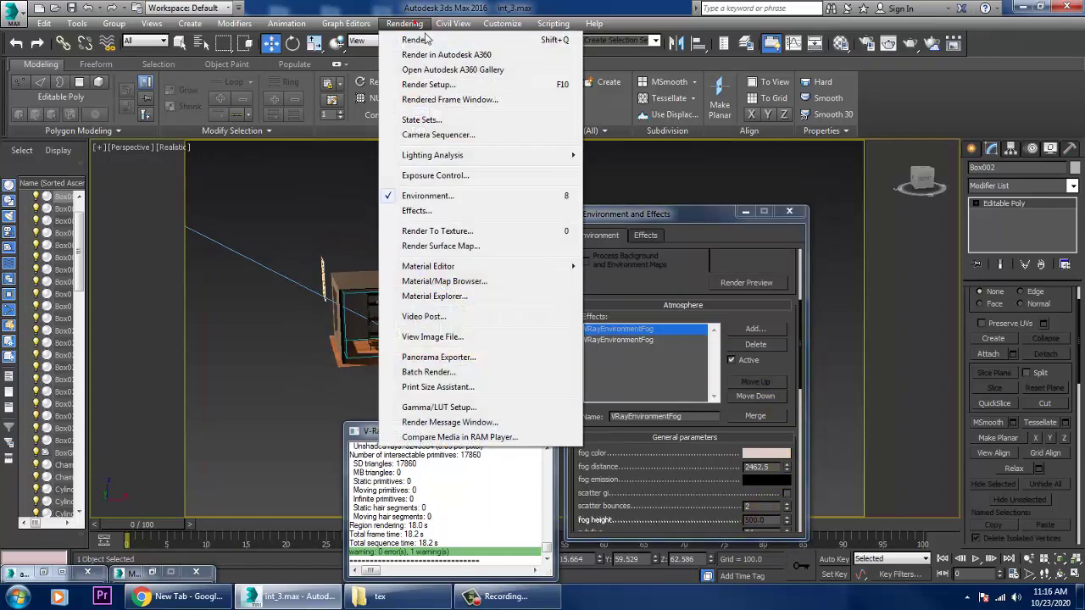
pyautogui.click(431, 38)
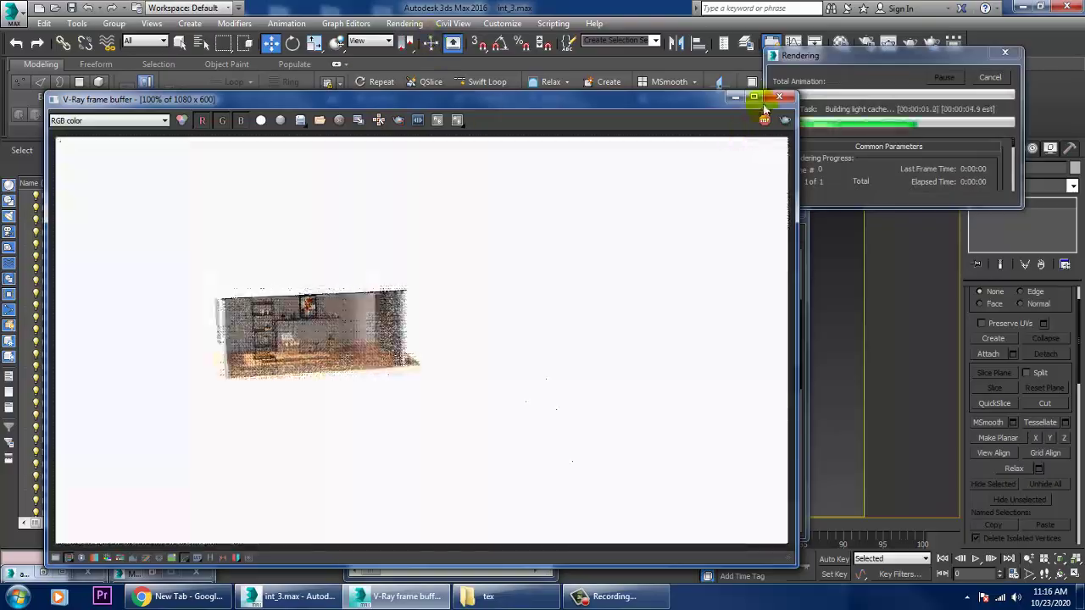
pyautogui.click(781, 100)
# Disable global illumination in the render setup and test-render the perspective view again
pyautogui.click(409, 23)
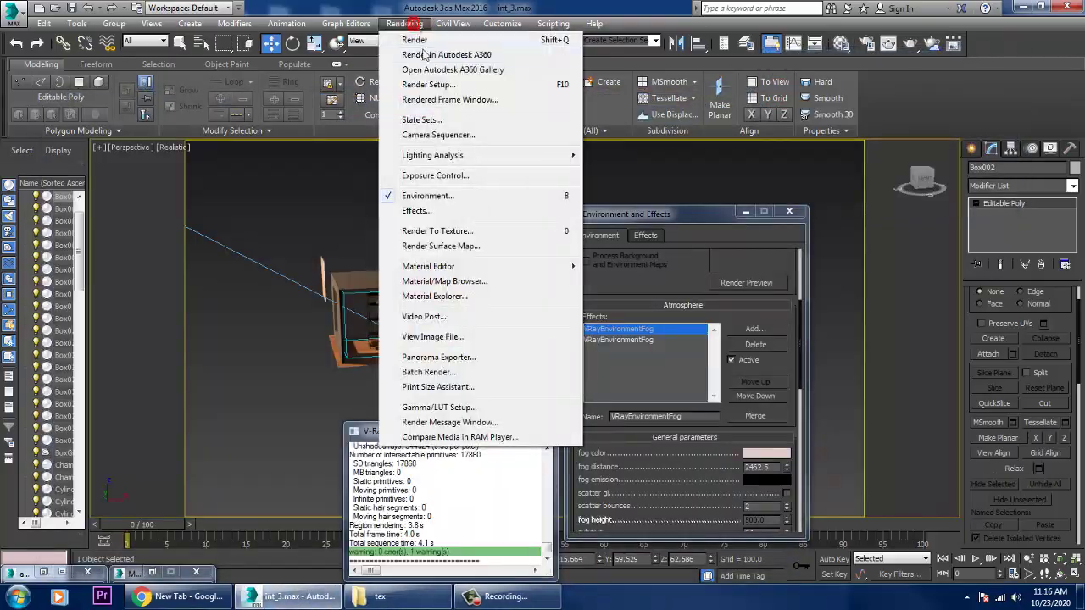
pyautogui.click(449, 85)
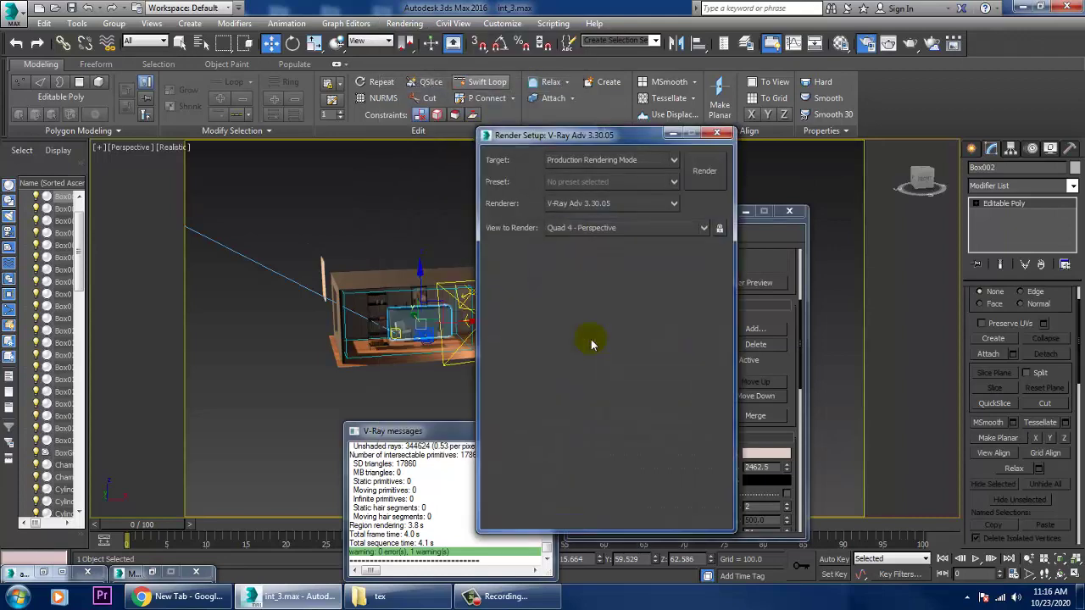
pyautogui.click(585, 253)
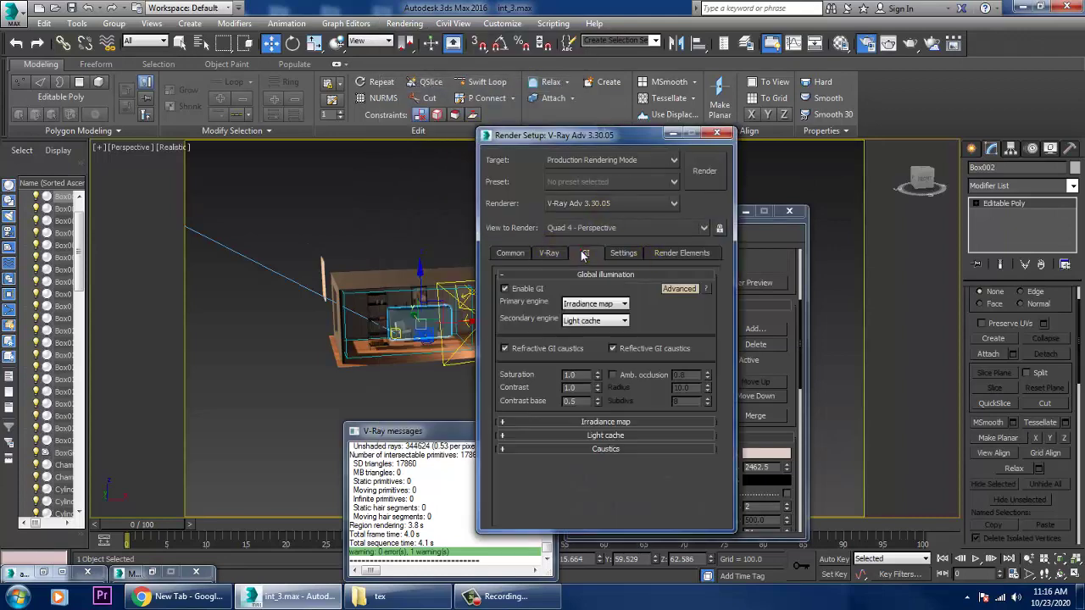
pyautogui.click(509, 289)
pyautogui.click(697, 171)
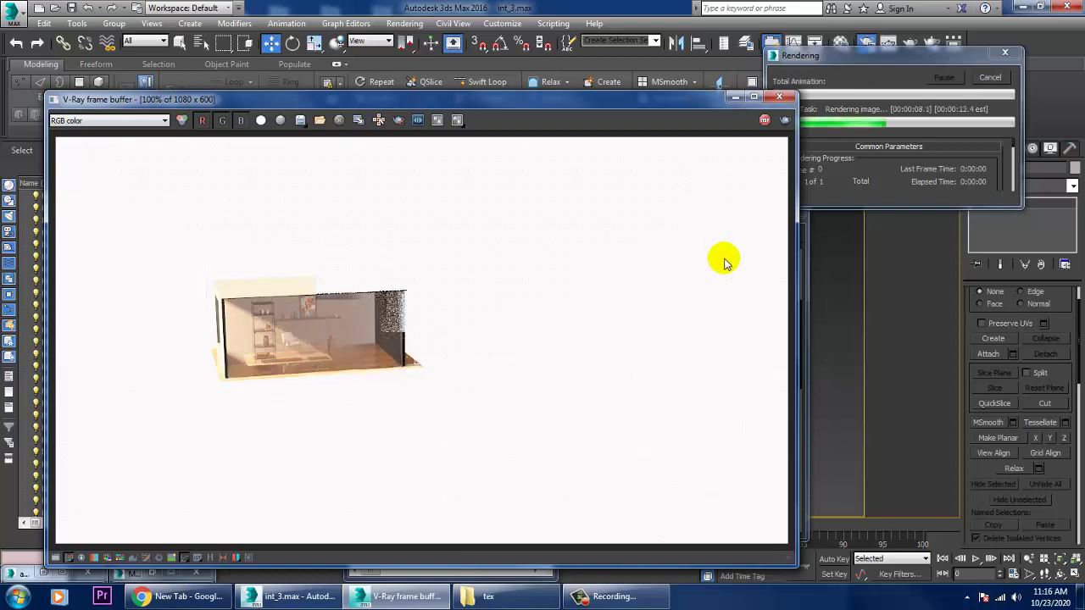
pyautogui.click(779, 96)
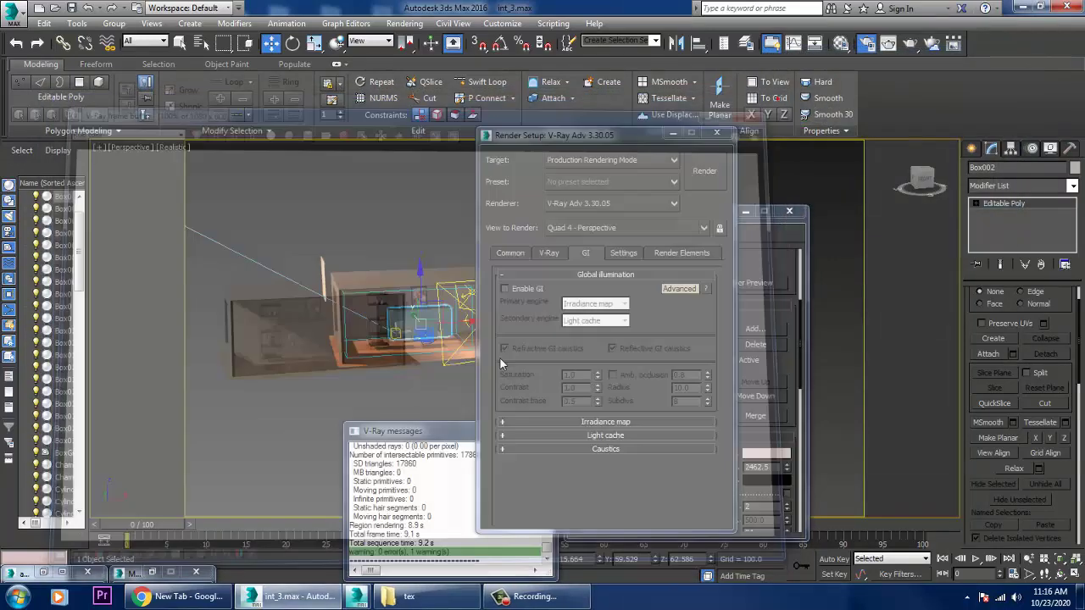
# Move the window grille back into the wall opening at about Y -15 and test-render the perspective view
pyautogui.click(344, 271)
pyautogui.press('z')
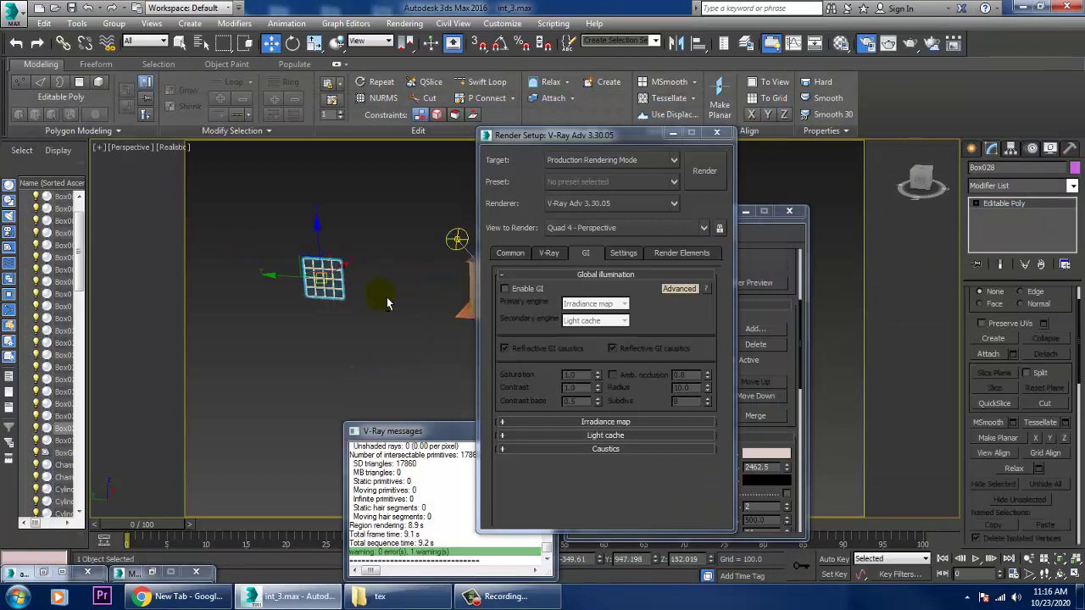
pyautogui.moveTo(273, 271); pyautogui.dragTo(305, 293, button='middle')
pyautogui.scroll(5, 412, 315)
pyautogui.scroll(-5, 362, 321)
pyautogui.click(704, 171)
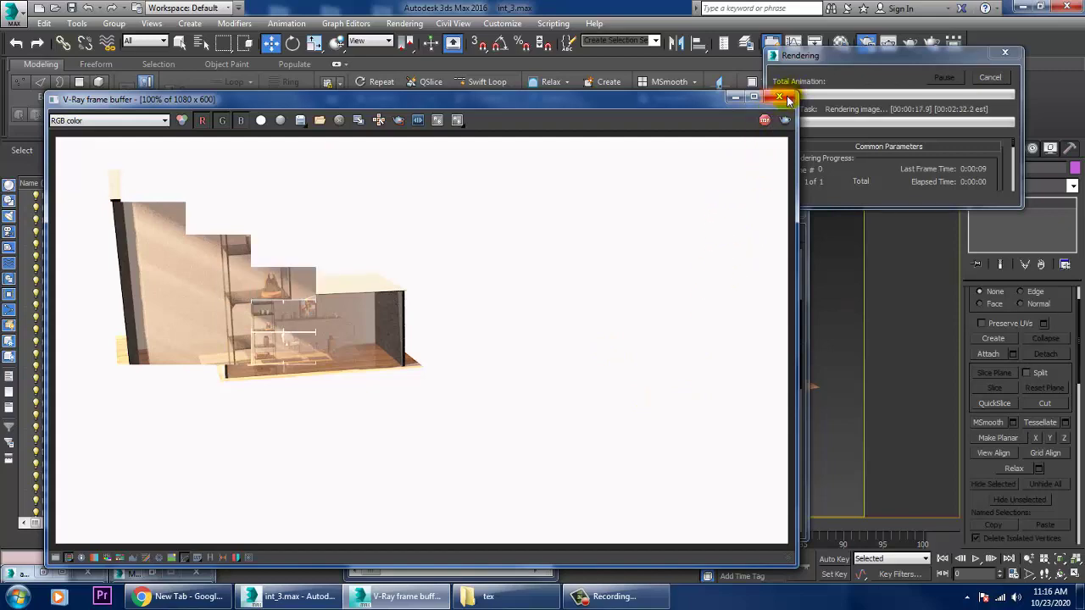
pyautogui.click(779, 97)
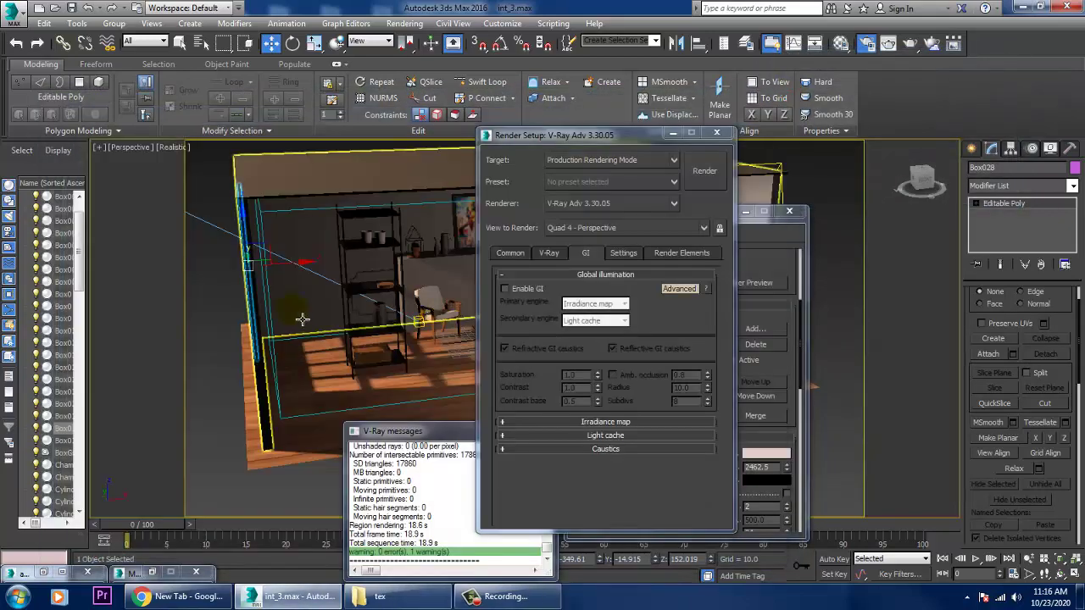
# Select VRaySun002 and change its intensity multiplier
pyautogui.scroll(-10, 288, 313)
pyautogui.click(268, 300)
pyautogui.scroll(8, 275, 307)
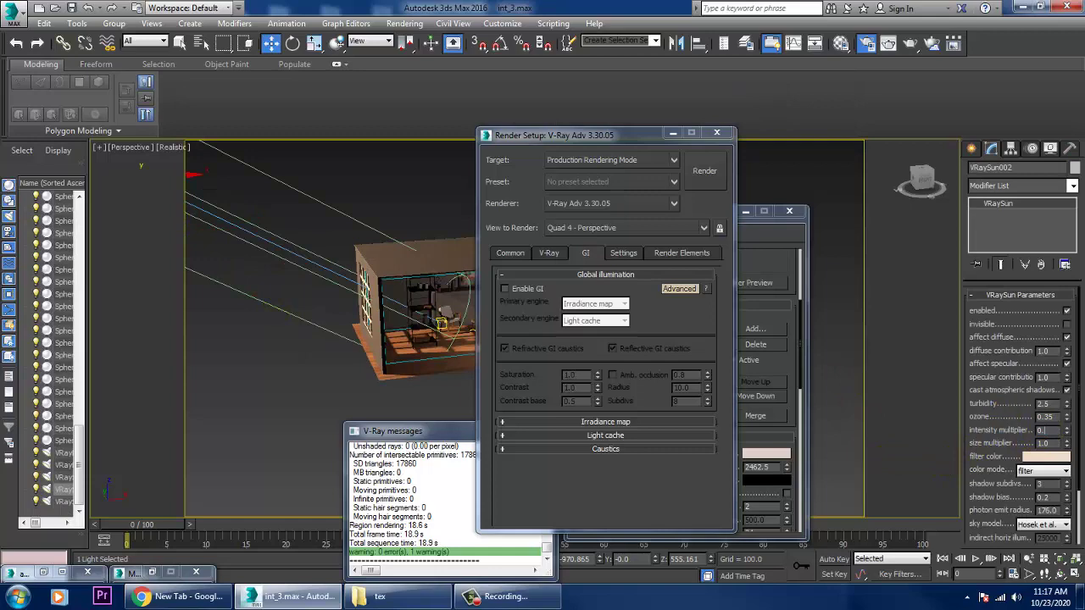
# Deselect the sun, return to PhysCamera002 and render the foggy interior with global illumination off
pyautogui.click(332, 418)
pyautogui.press('c')
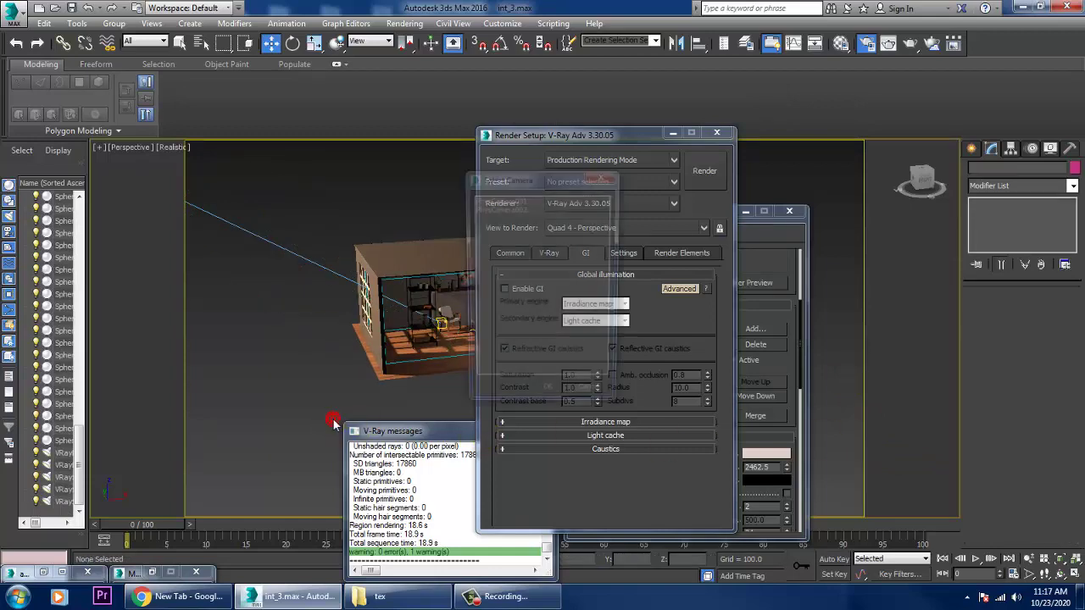
pyautogui.doubleClick(508, 209)
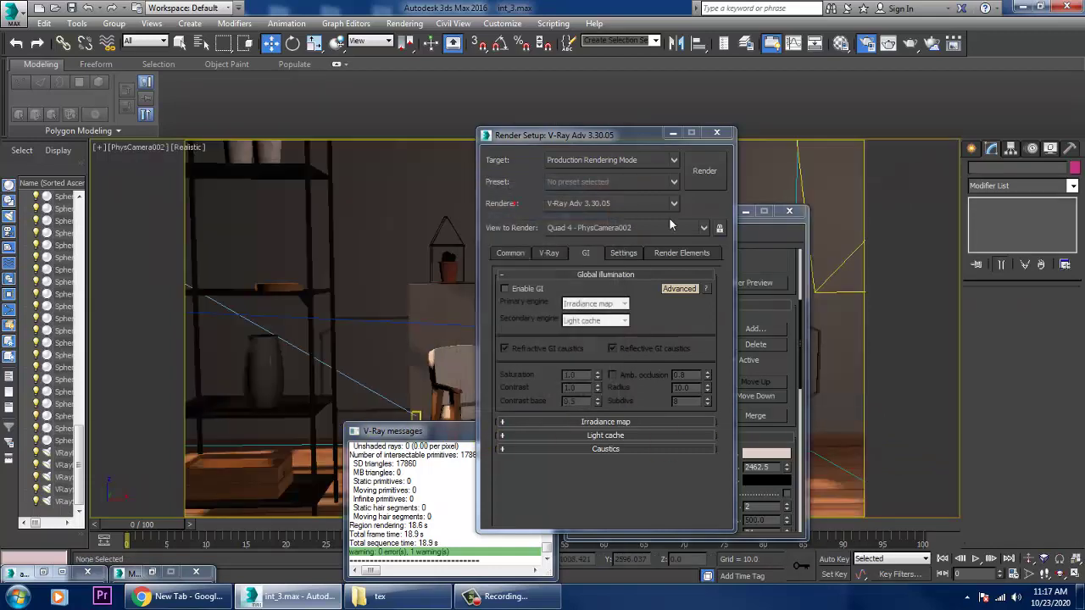
pyautogui.click(706, 173)
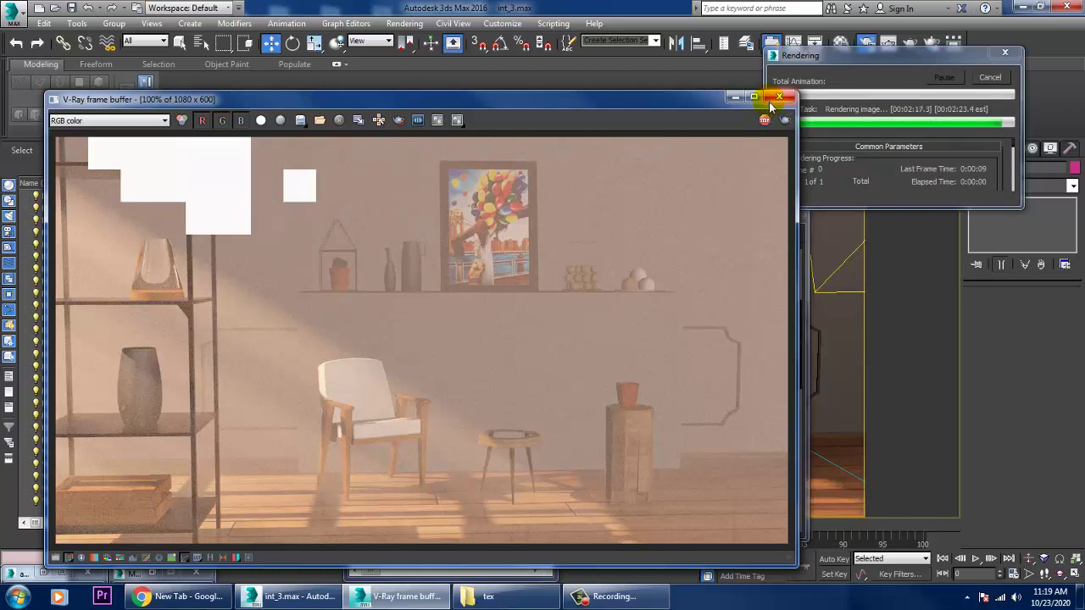
# Stop the running render and open the render setup
pyautogui.click(779, 97)
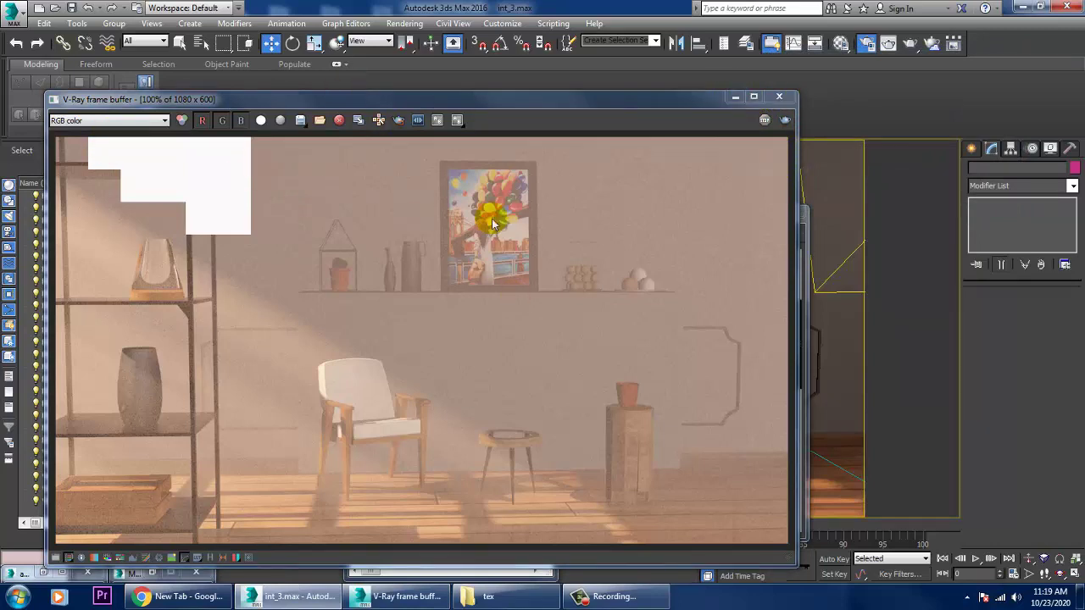
pyautogui.click(405, 24)
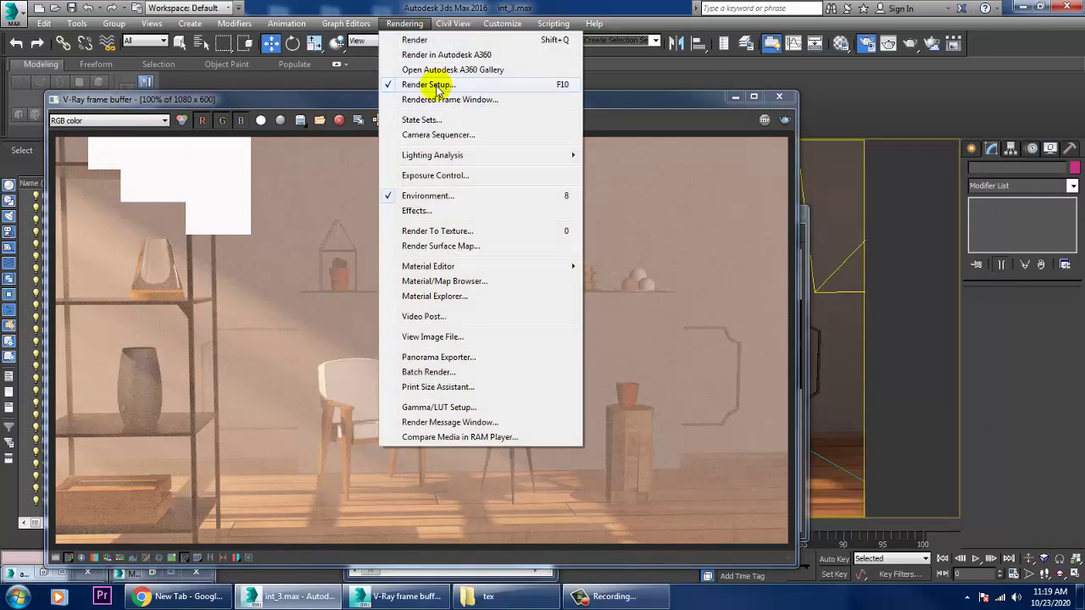
pyautogui.click(410, 24)
pyautogui.click(405, 23)
pyautogui.click(450, 86)
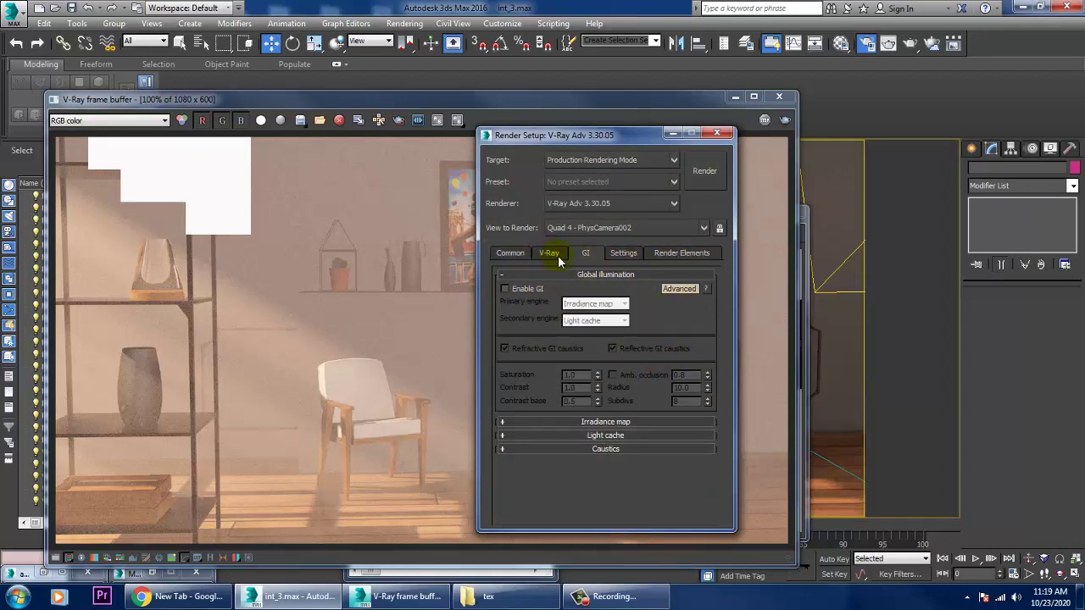
# Delete the second VRayEnvironmentFog from the atmosphere effects in the environment settings
pyautogui.click(405, 23)
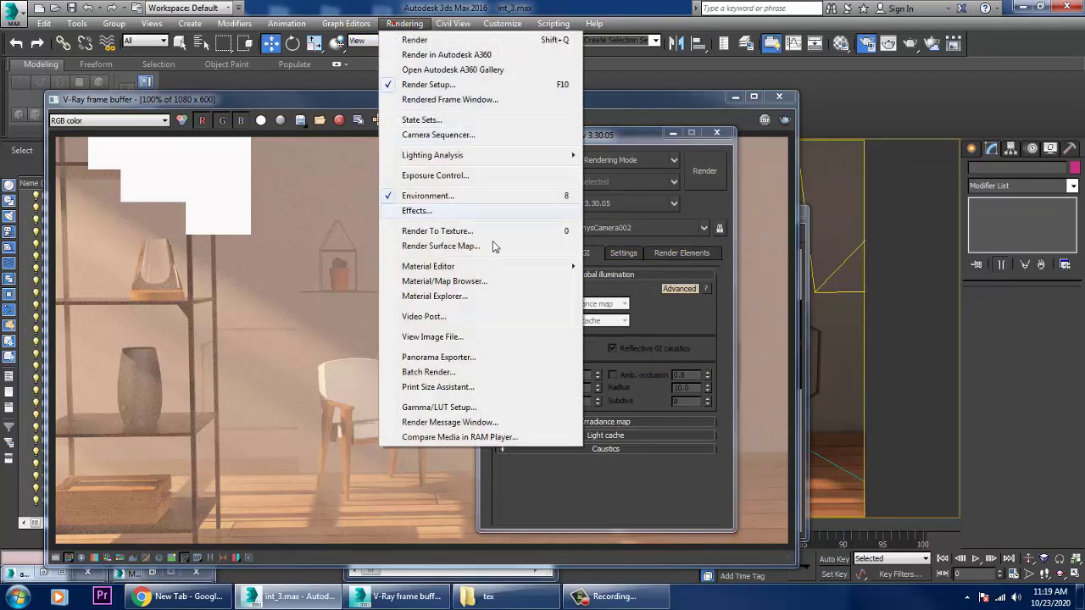
pyautogui.click(428, 196)
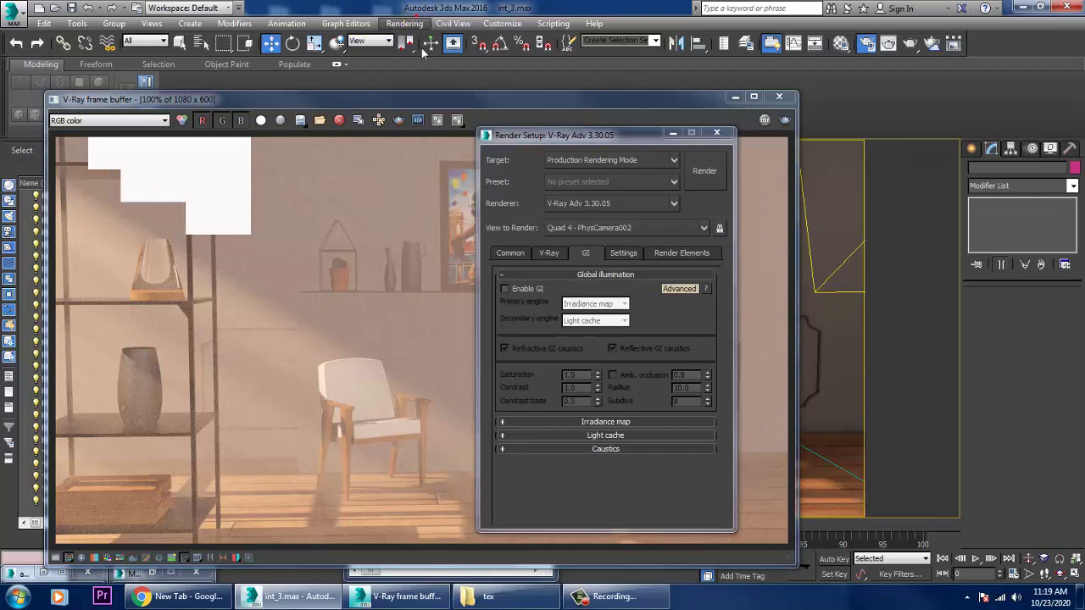
pyautogui.click(411, 23)
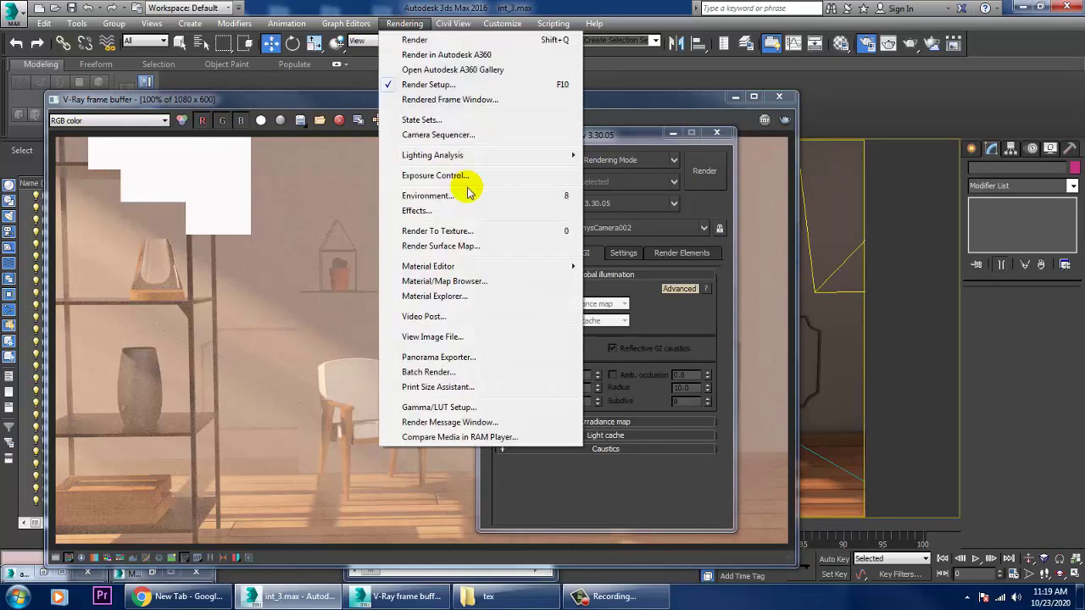
pyautogui.click(475, 195)
pyautogui.click(642, 506)
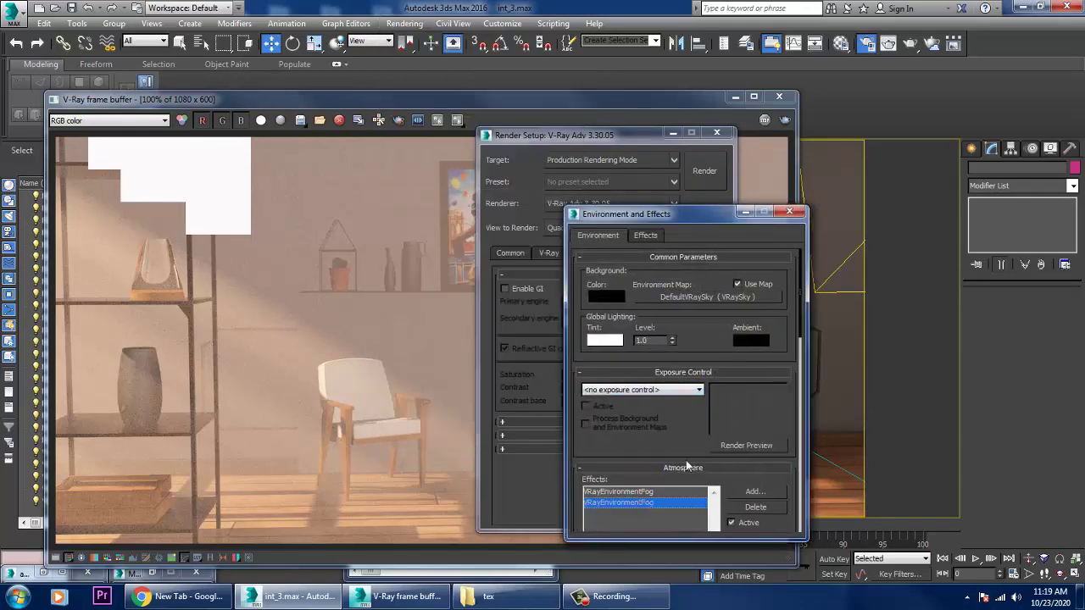
pyautogui.scroll(-2, 705, 434)
pyautogui.click(742, 453)
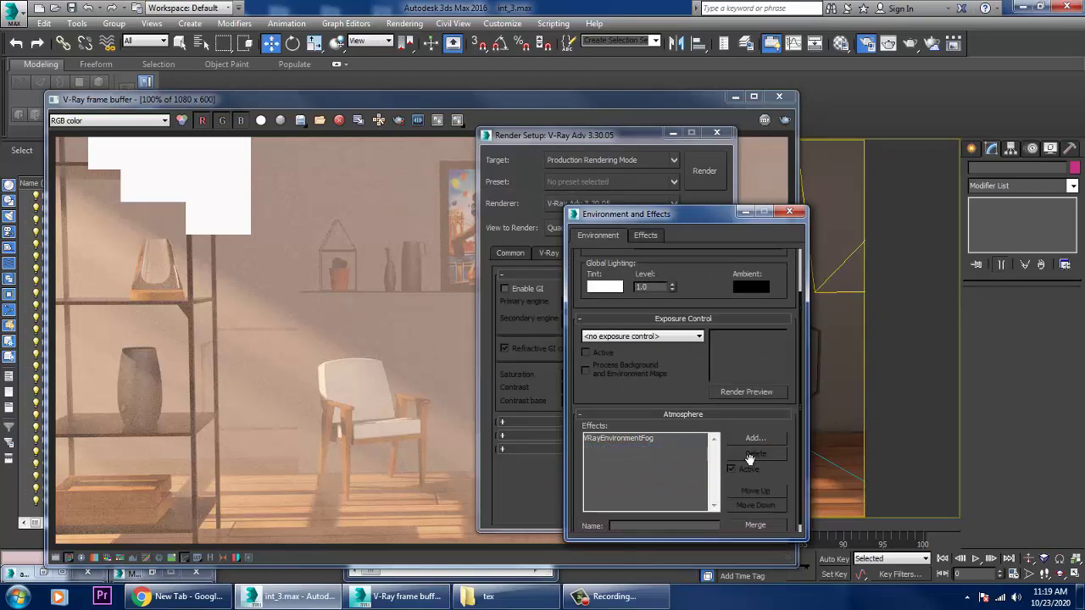
# Render the PhysCamera002 view and save the image as a JPEG named 2 in the interior folder
pyautogui.click(710, 174)
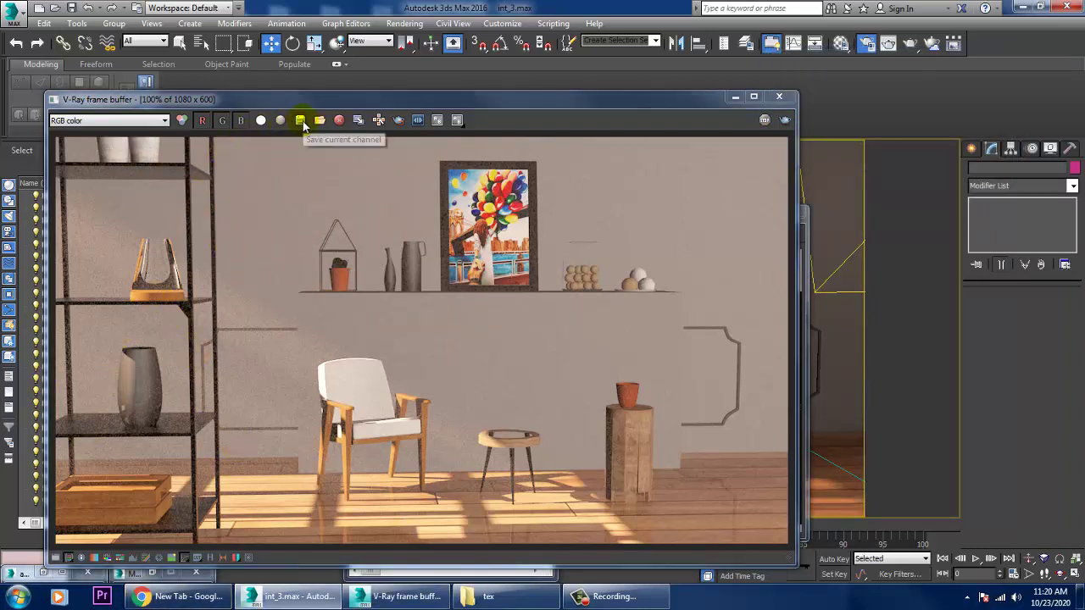
pyautogui.click(301, 122)
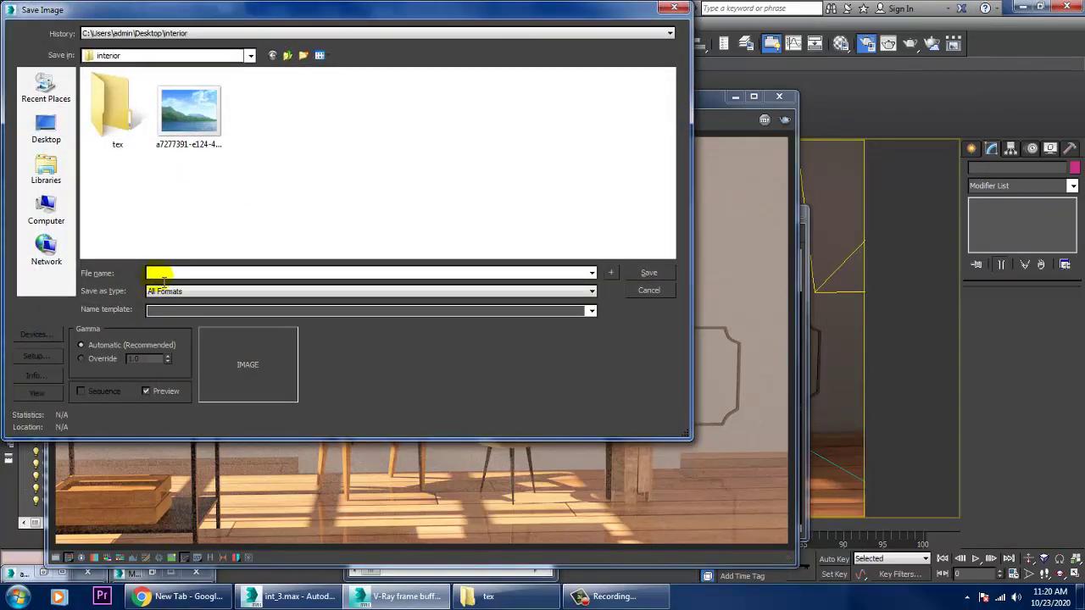
pyautogui.write('2')
pyautogui.press('Tab')
pyautogui.press('j')
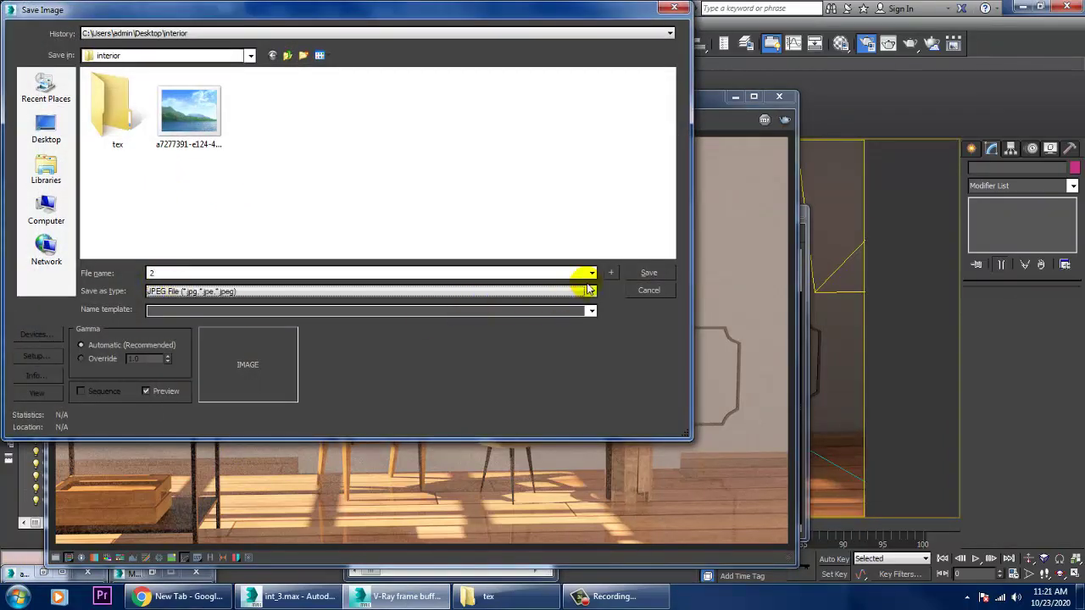
pyautogui.click(646, 274)
pyautogui.click(306, 301)
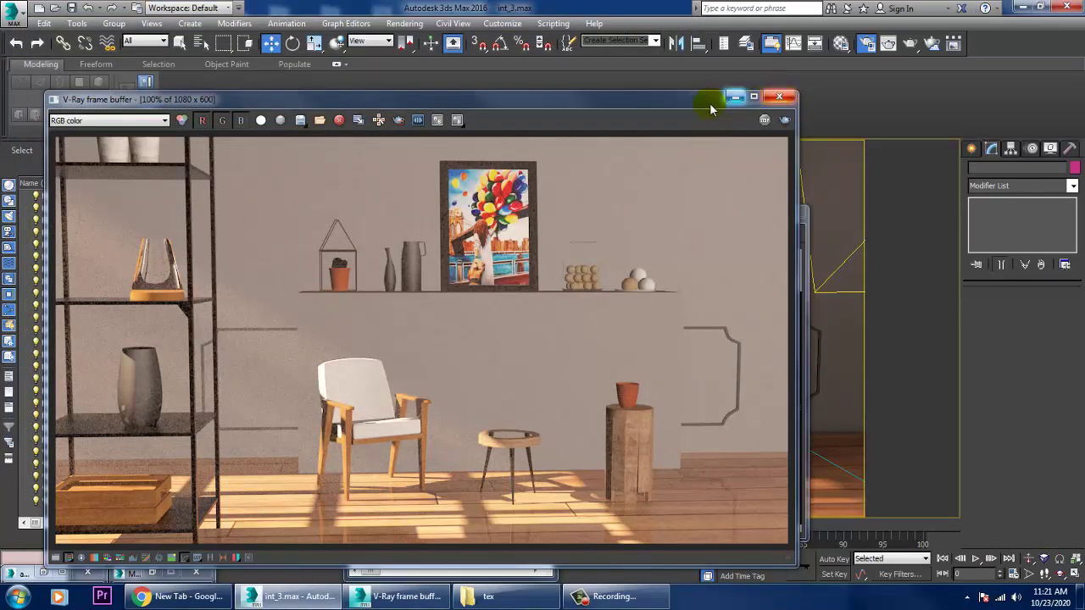
# Define a render region over roughly the left two thirds of the rendered image and minimize the frame buffer
pyautogui.click(400, 121)
pyautogui.moveTo(58, 139); pyautogui.dragTo(541, 544)
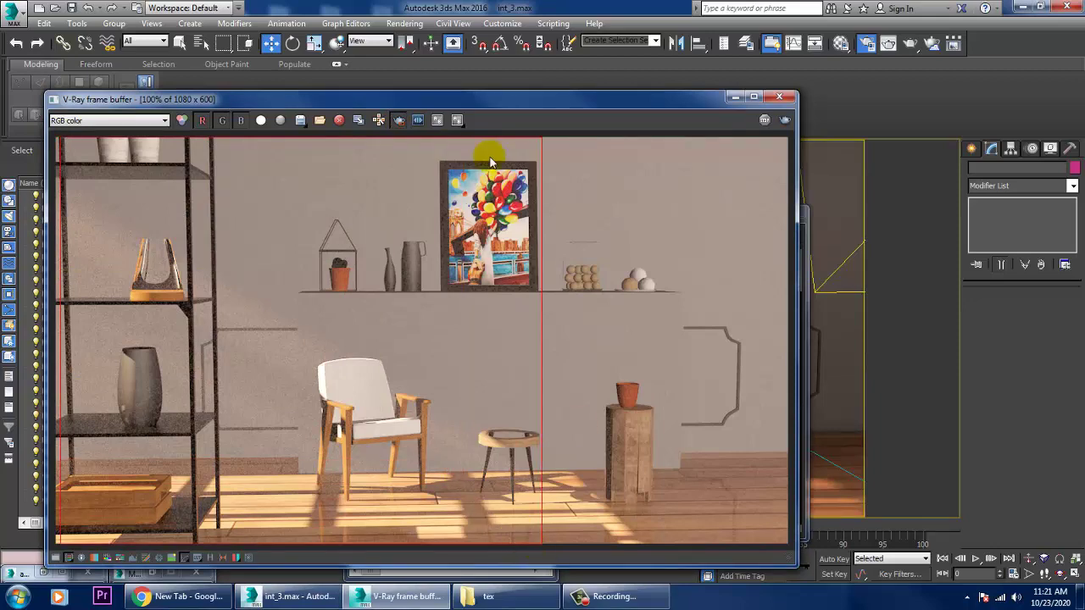
pyautogui.click(734, 96)
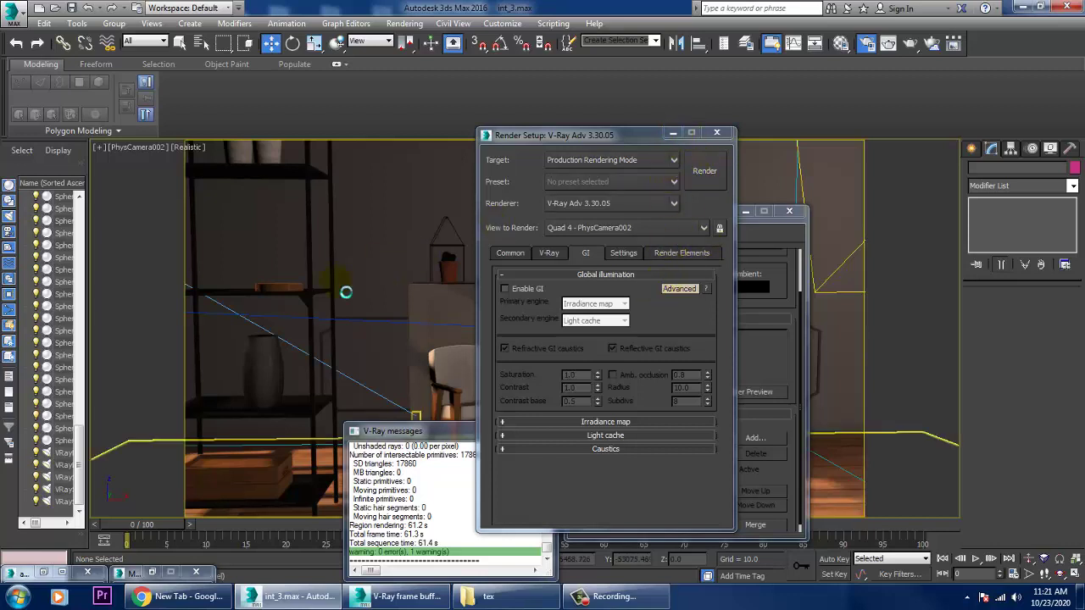
# Select the room shell Box001 and open the Material Editor
pyautogui.click(365, 267)
pyautogui.click(364, 267)
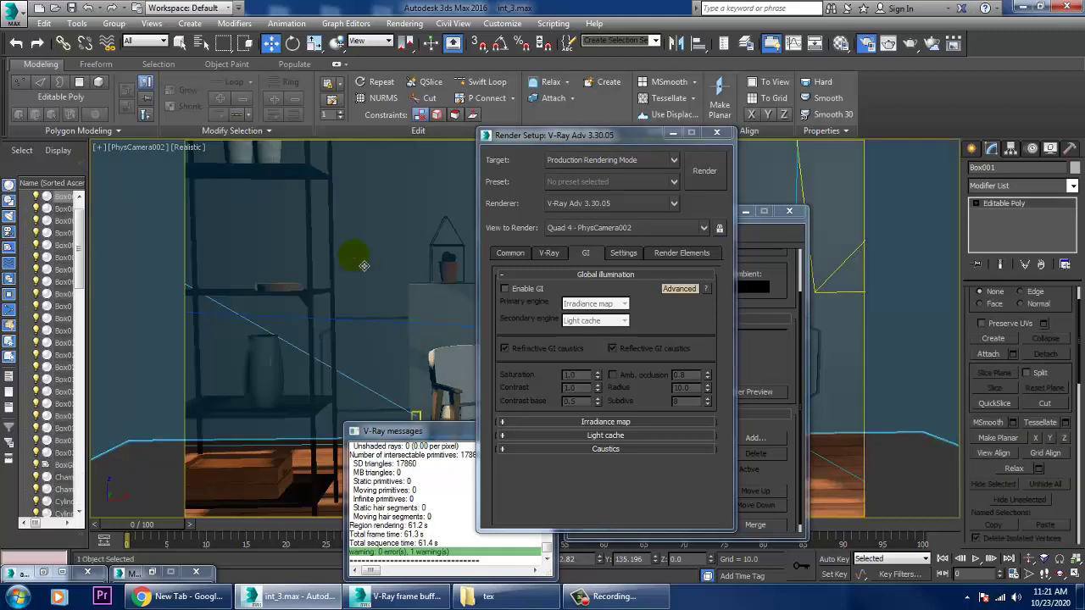
pyautogui.press('m')
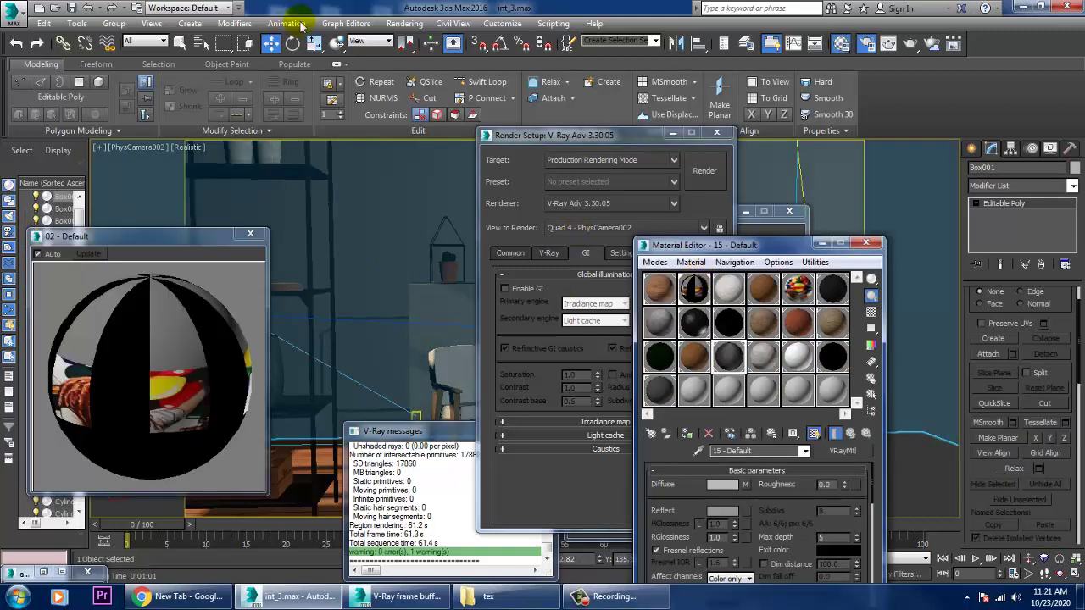
# Enable local subdivs in V-Ray's Global DMC settings and set the subdivs multiplier to 8
pyautogui.click(622, 184)
pyautogui.click(560, 142)
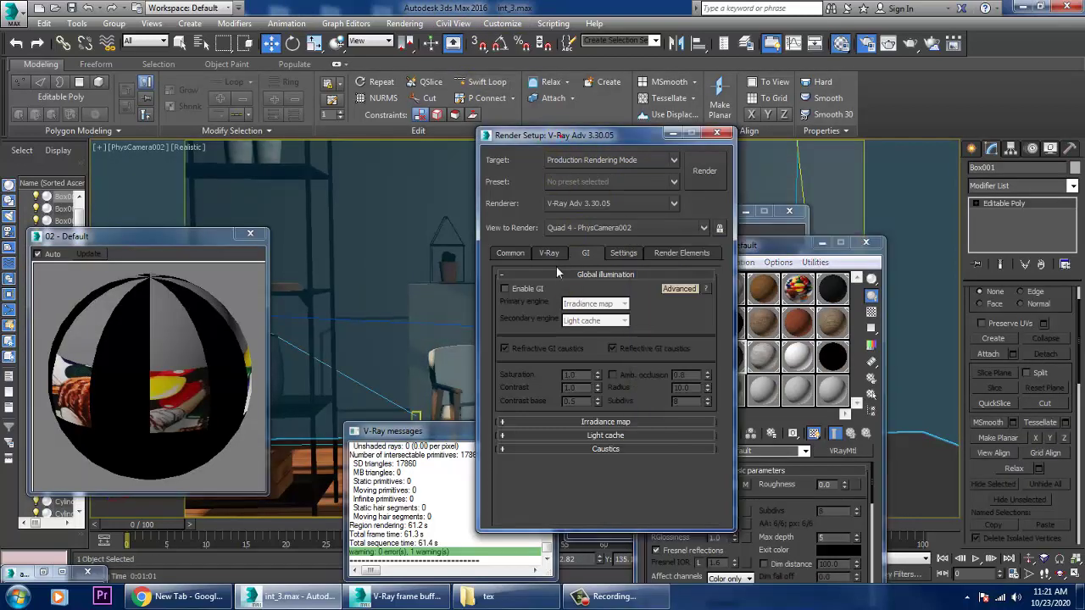
pyautogui.click(550, 254)
pyautogui.moveTo(587, 416); pyautogui.dragTo(591, 490)
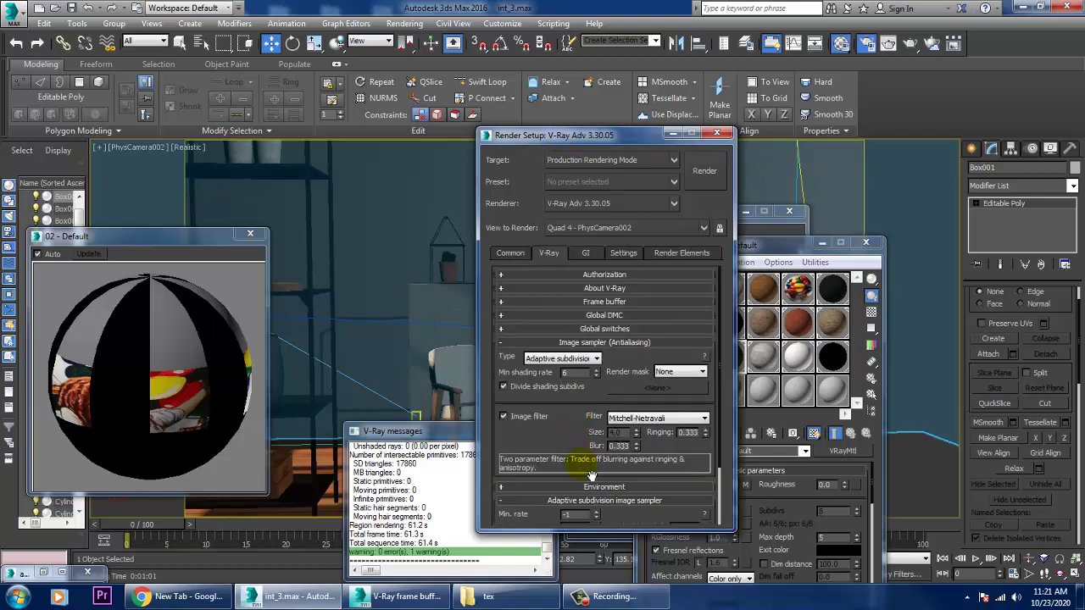
pyautogui.click(604, 329)
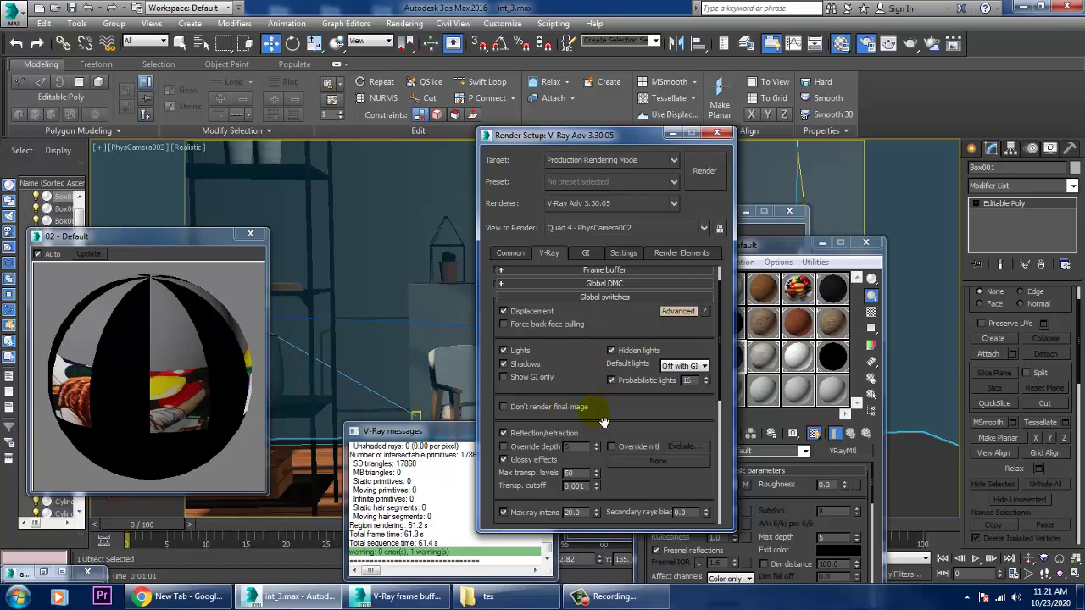
pyautogui.click(562, 285)
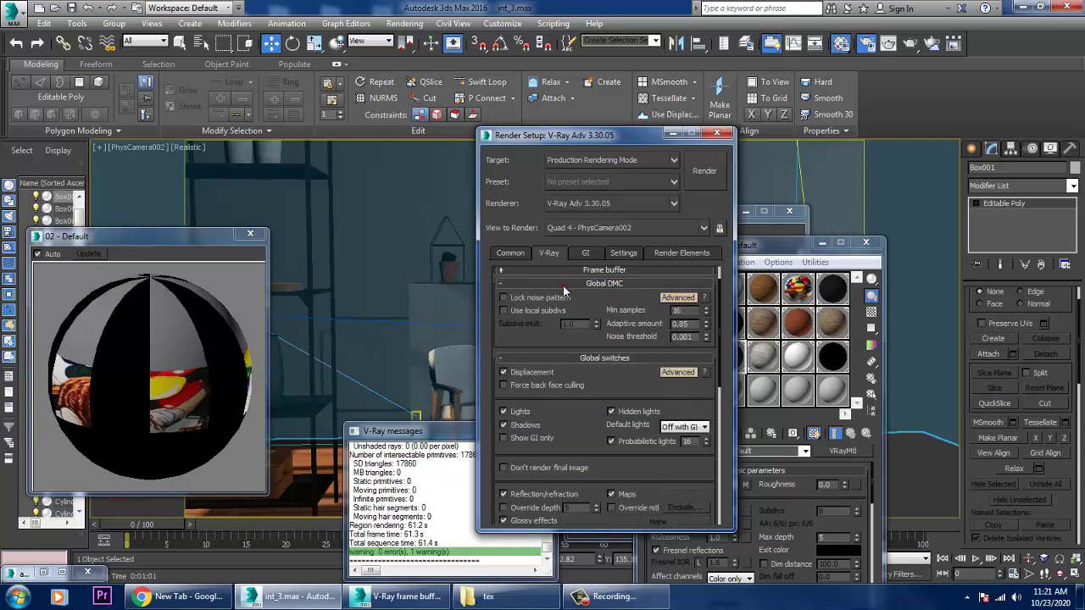
pyautogui.click(517, 311)
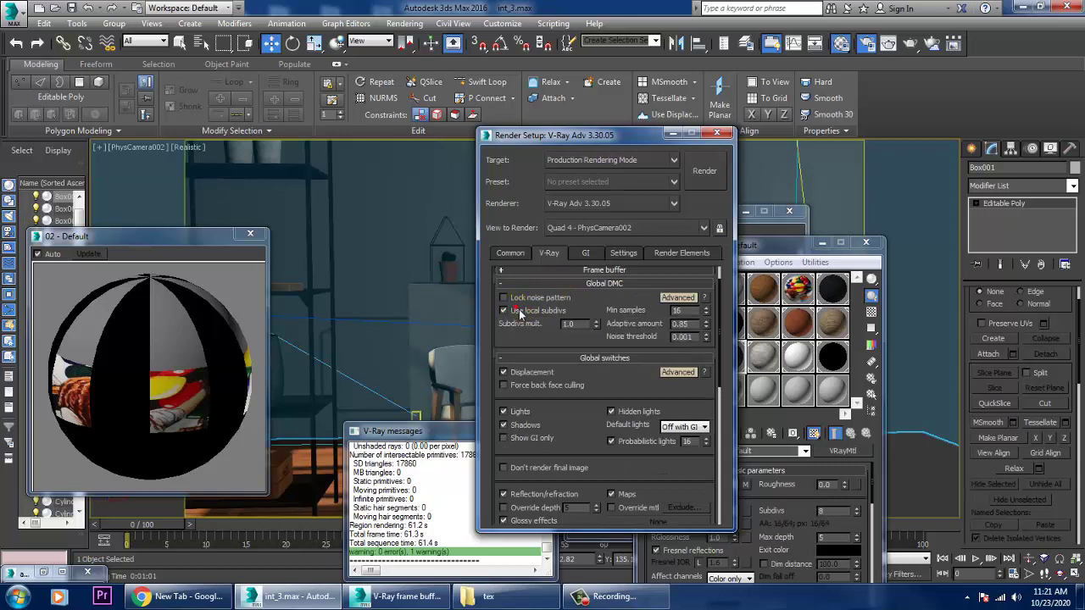
pyautogui.moveTo(583, 325); pyautogui.dragTo(536, 335)
# Set the floor material's reflection subdivs to 16, keeping the use of local subdivs enabled
pyautogui.moveTo(773, 245); pyautogui.dragTo(671, 245)
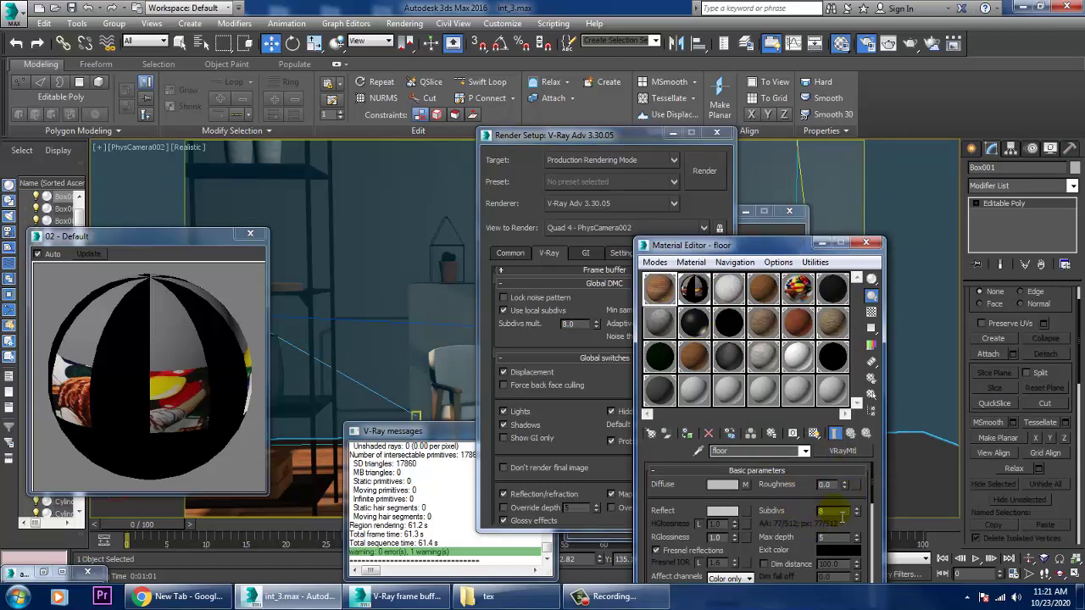
pyautogui.click(506, 314)
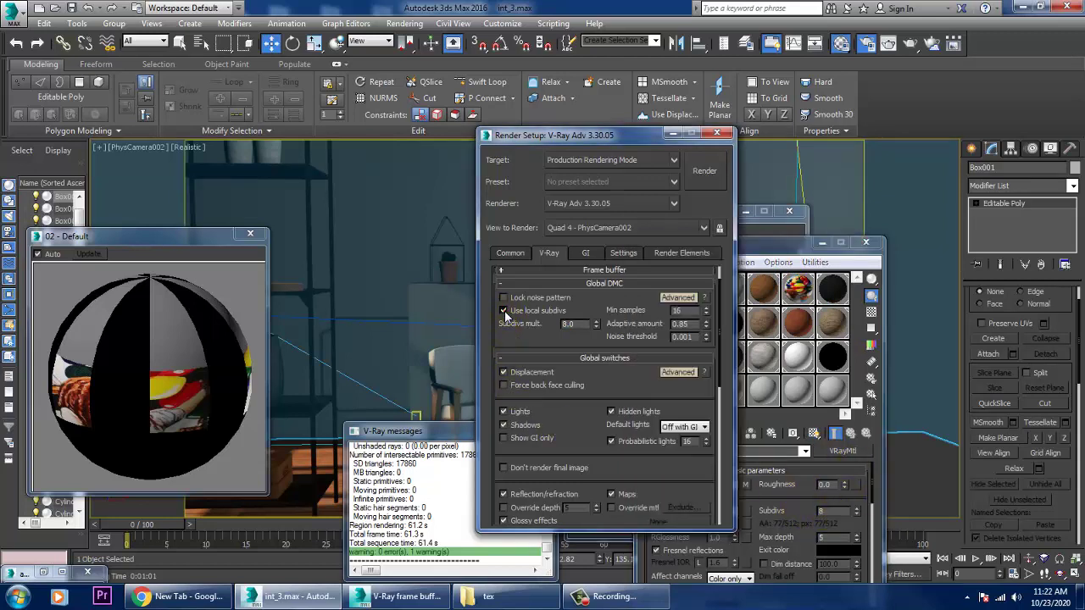
pyautogui.click(506, 313)
pyautogui.click(506, 312)
pyautogui.click(770, 523)
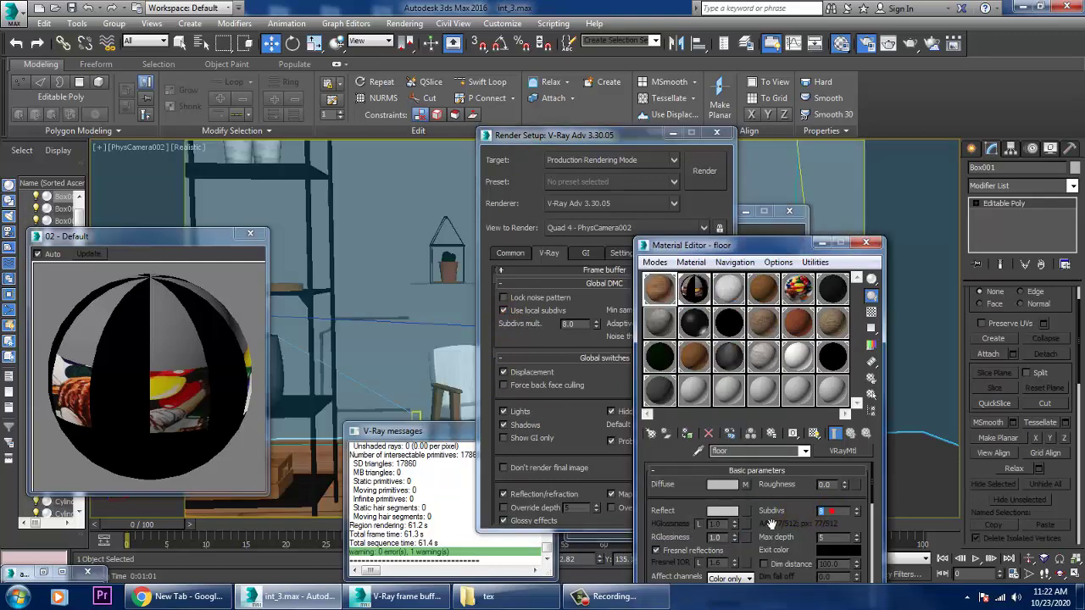
pyautogui.write('16')
pyautogui.press('Return')
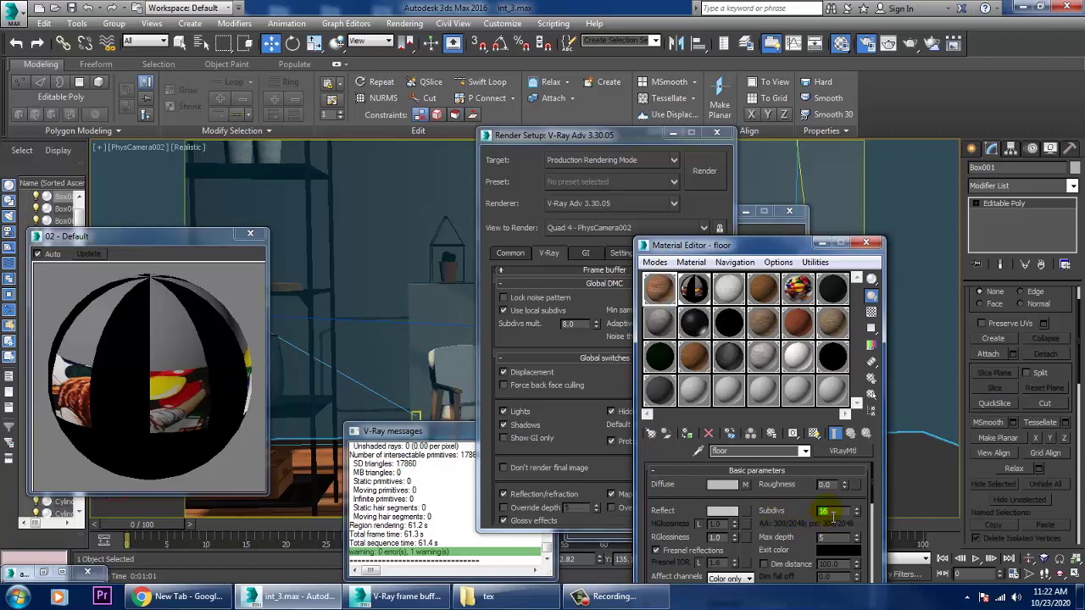
# Set the reflection subdivs to 16 in sub-materials 1 and 2 of the 02 - Default multi/sub-object material
pyautogui.click(695, 290)
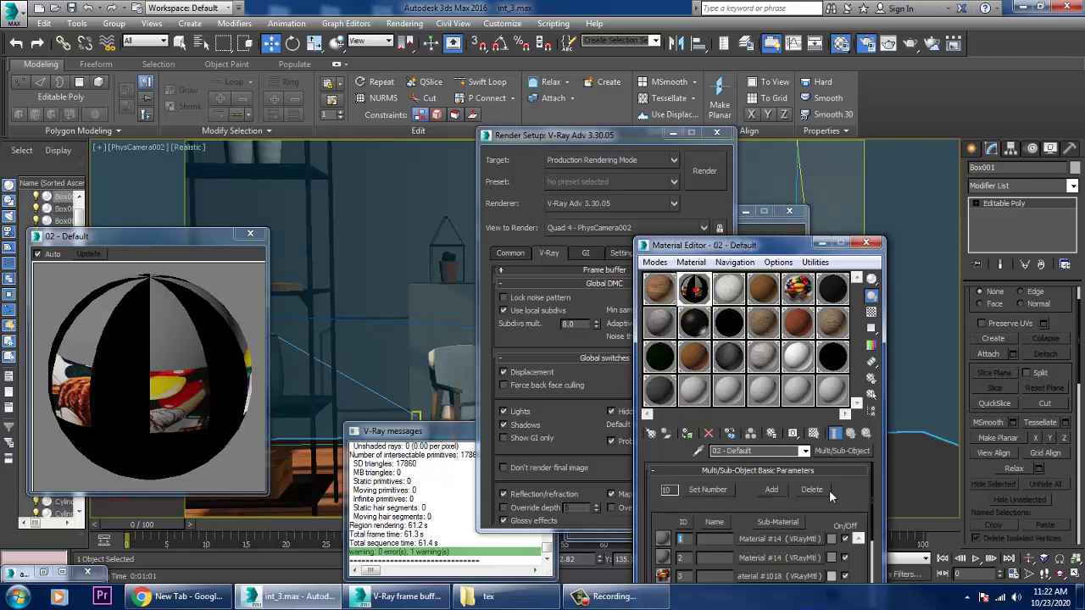
pyautogui.click(783, 540)
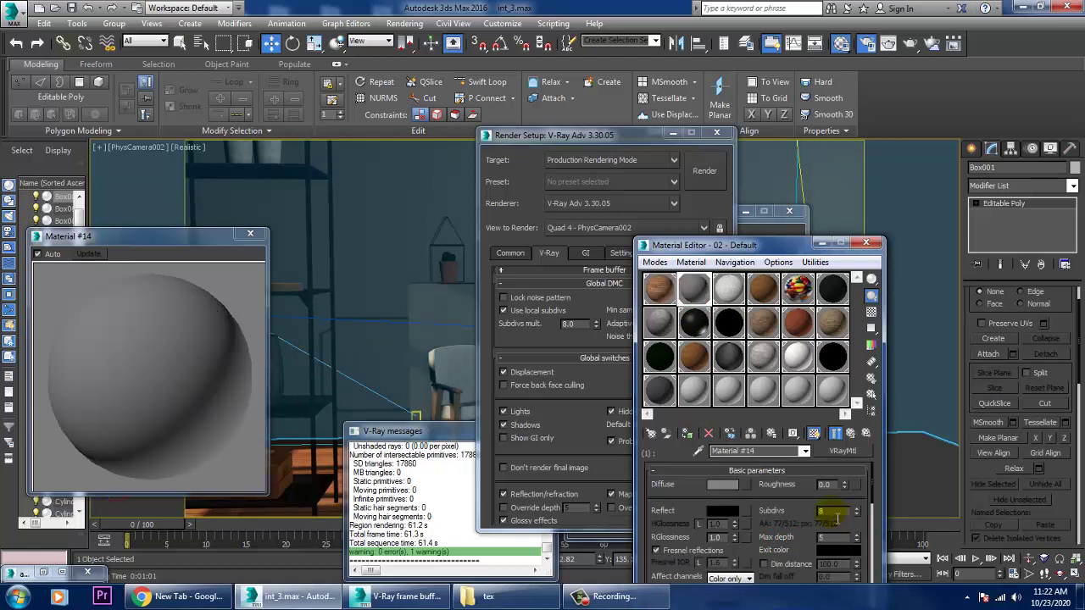
pyautogui.write('16')
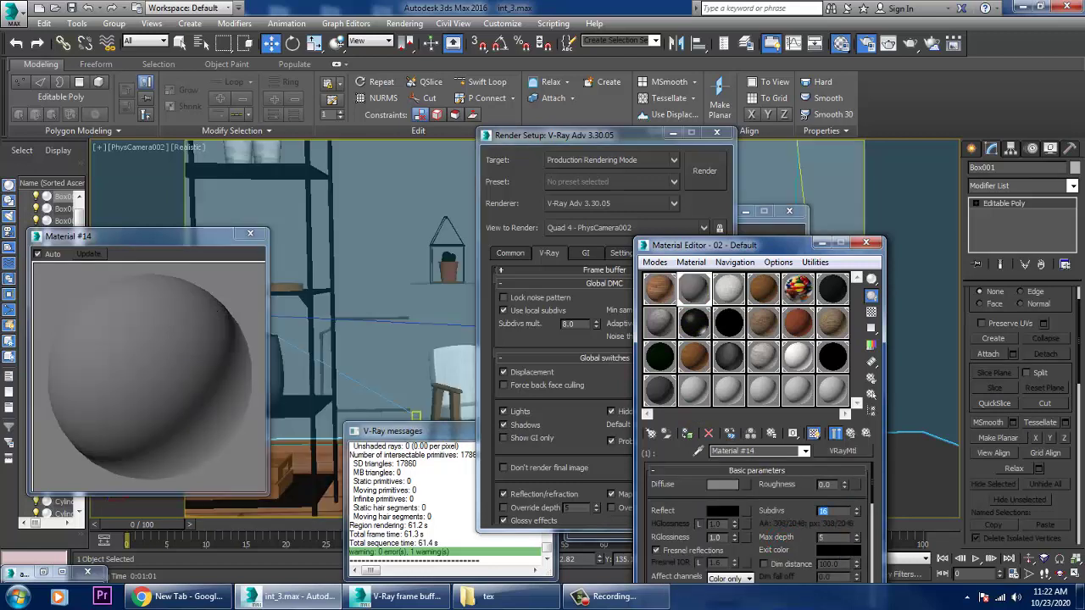
pyautogui.click(850, 433)
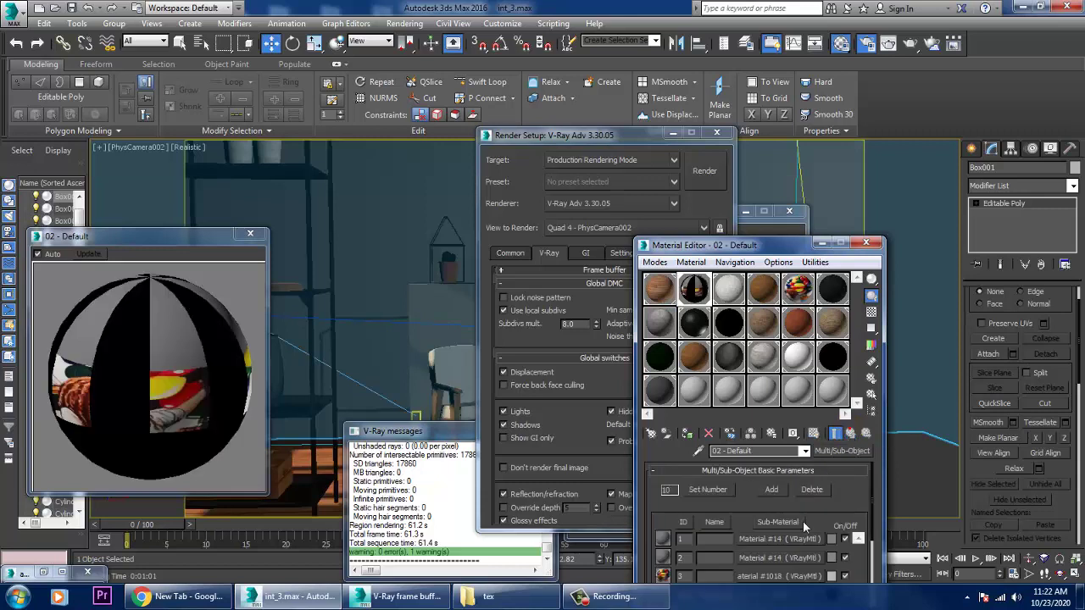
pyautogui.click(782, 557)
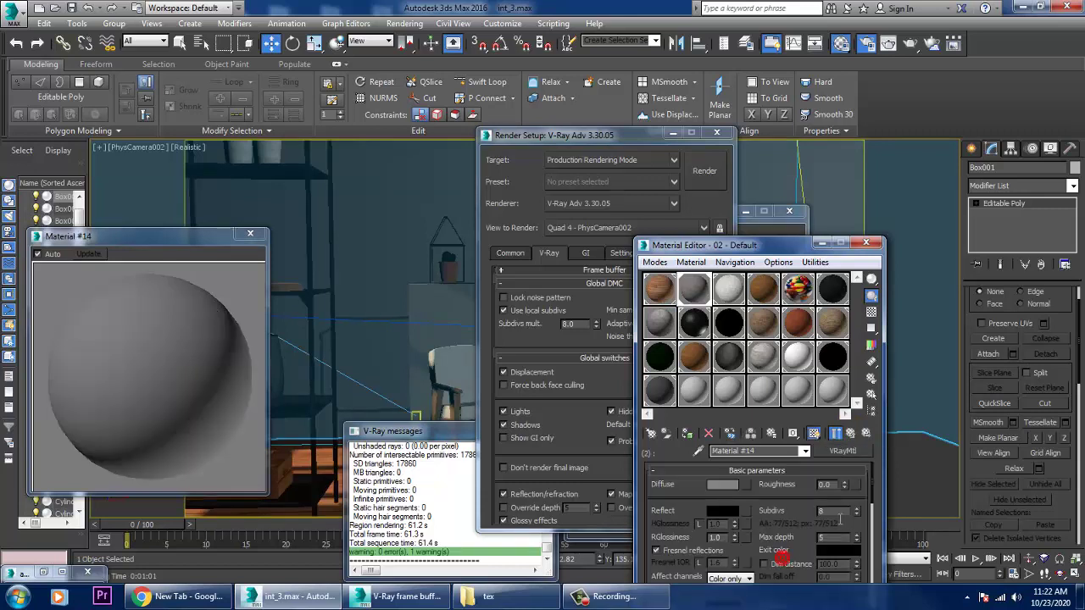
pyautogui.write('16')
pyautogui.press('Return')
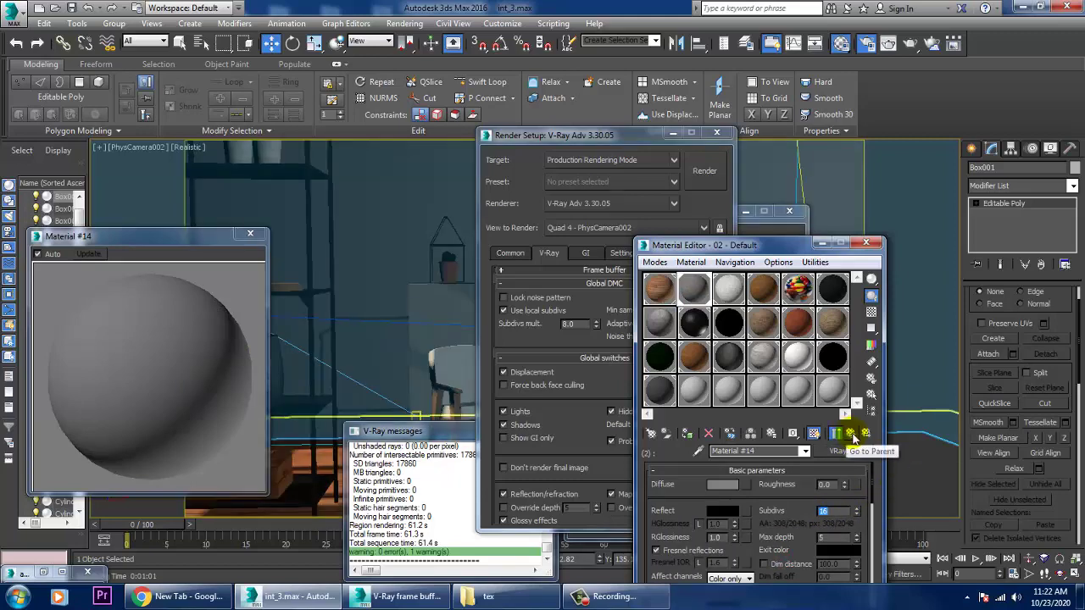
pyautogui.click(850, 433)
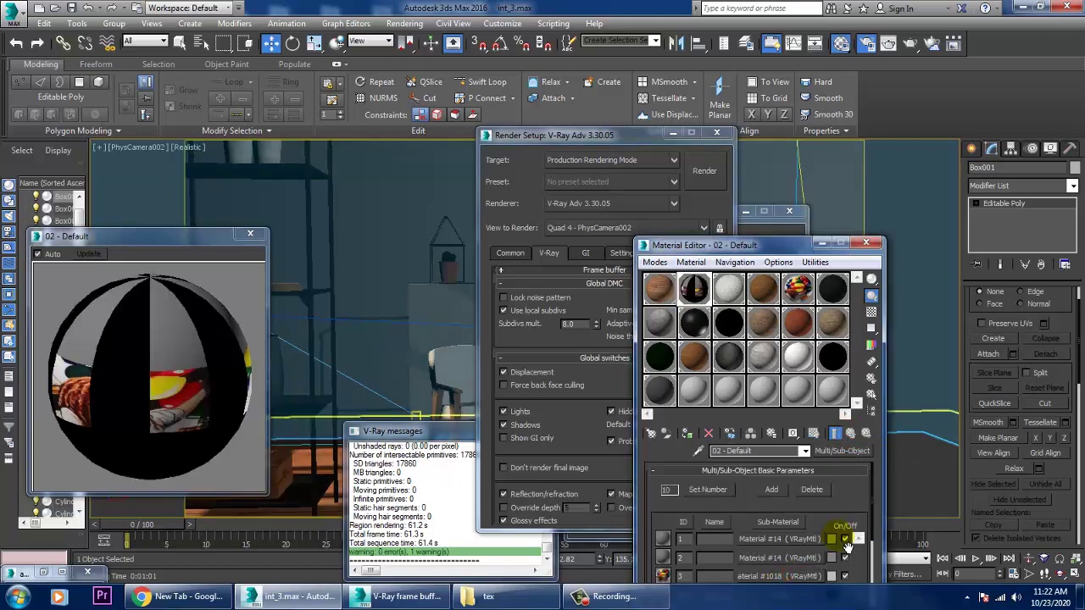
# Go through sub-material 3 of 02 - Default, and set the reflection subdivs of the 03 - Default material to 16
pyautogui.click(788, 579)
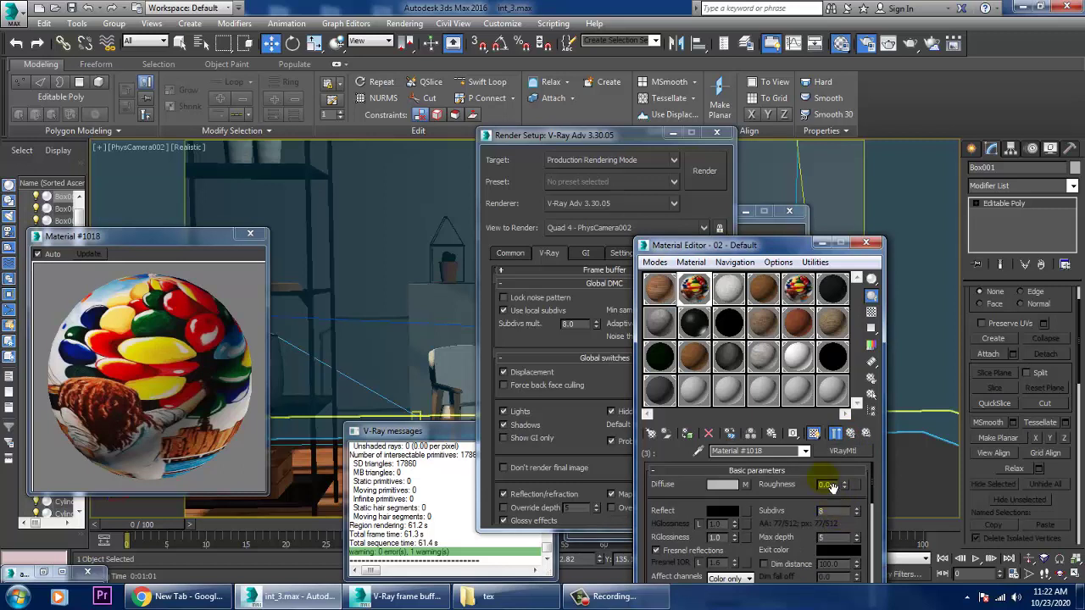
pyautogui.click(728, 288)
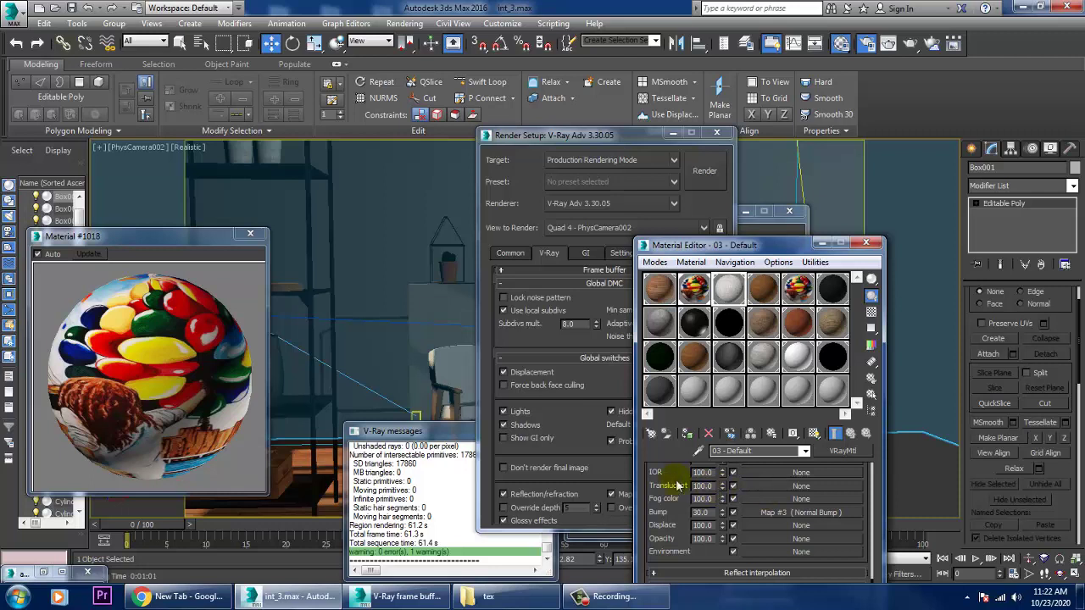
pyautogui.scroll(5, 661, 489)
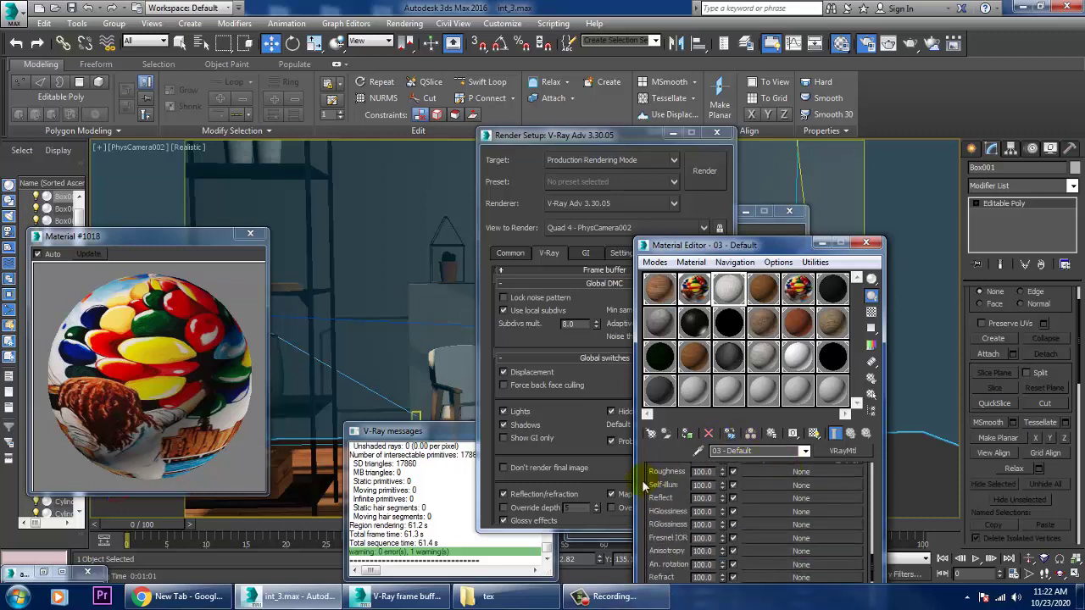
pyautogui.scroll(3, 660, 527)
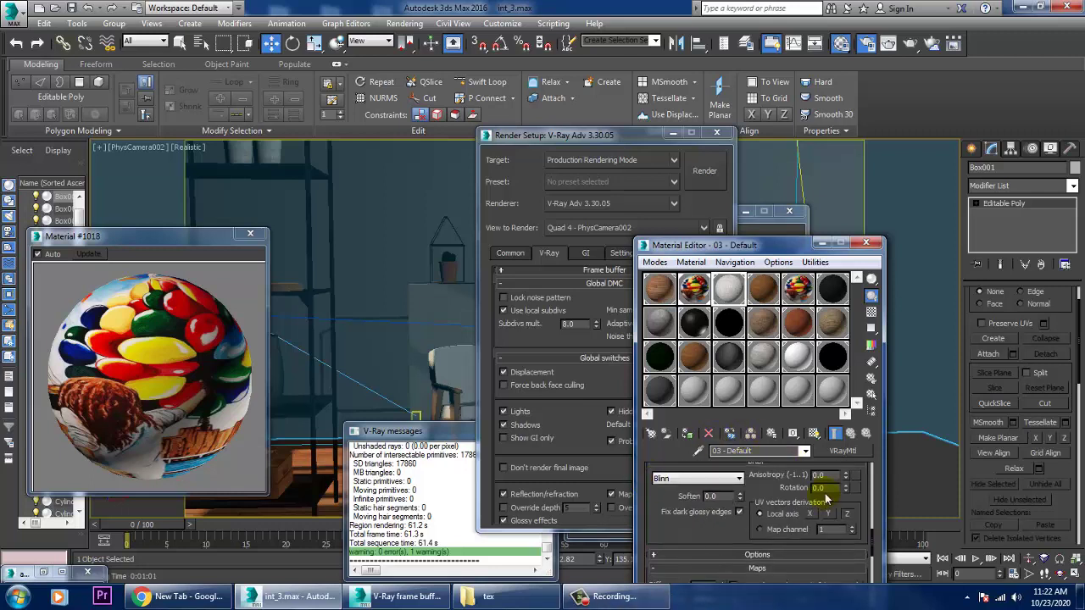
pyautogui.scroll(2, 788, 508)
pyautogui.scroll(2, 789, 508)
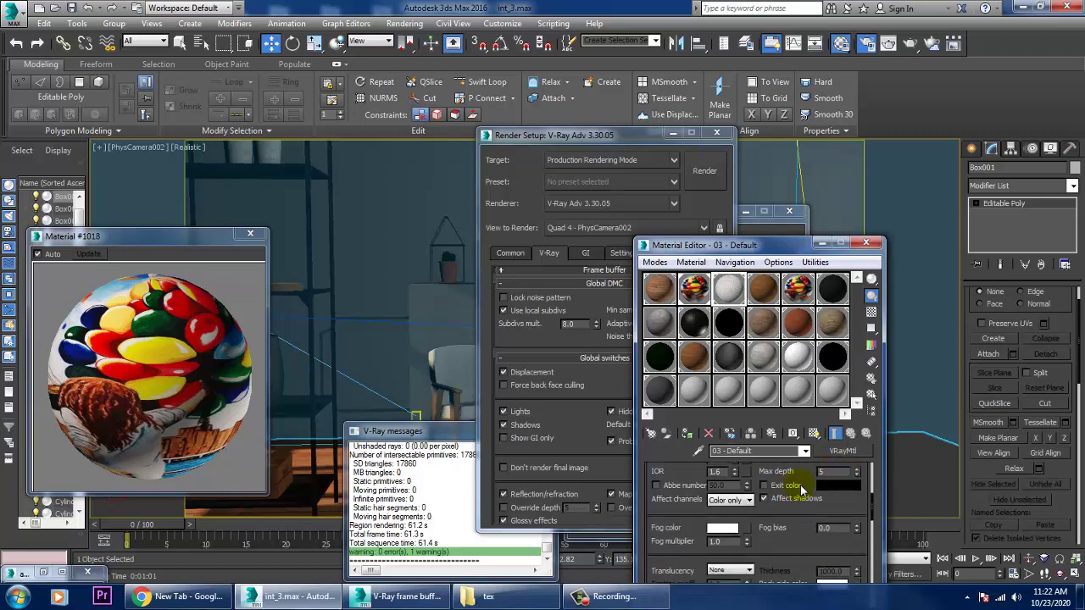
pyautogui.scroll(4, 818, 496)
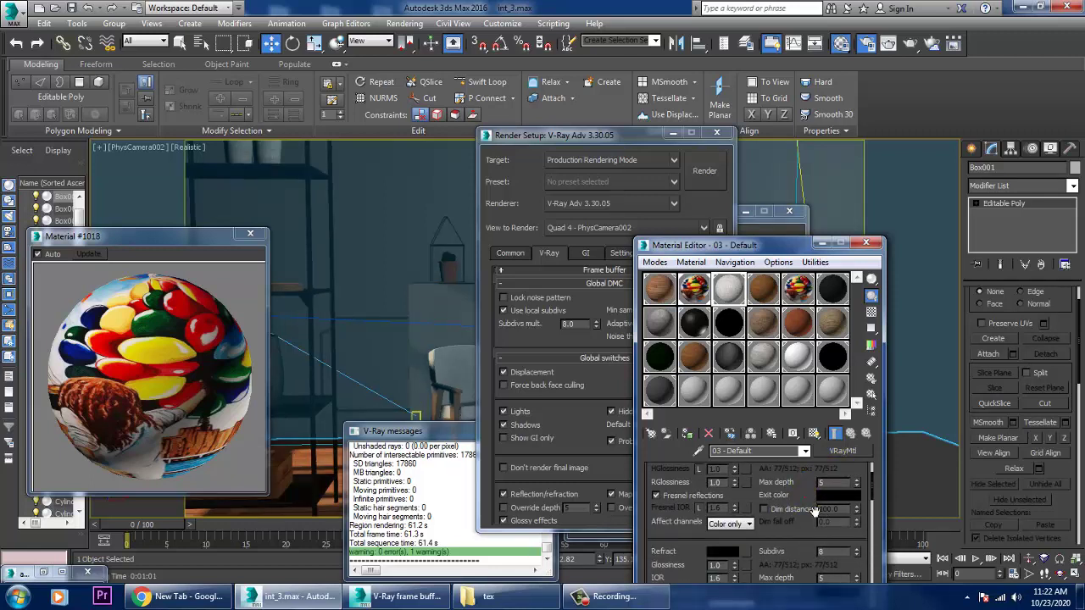
pyautogui.scroll(3, 814, 511)
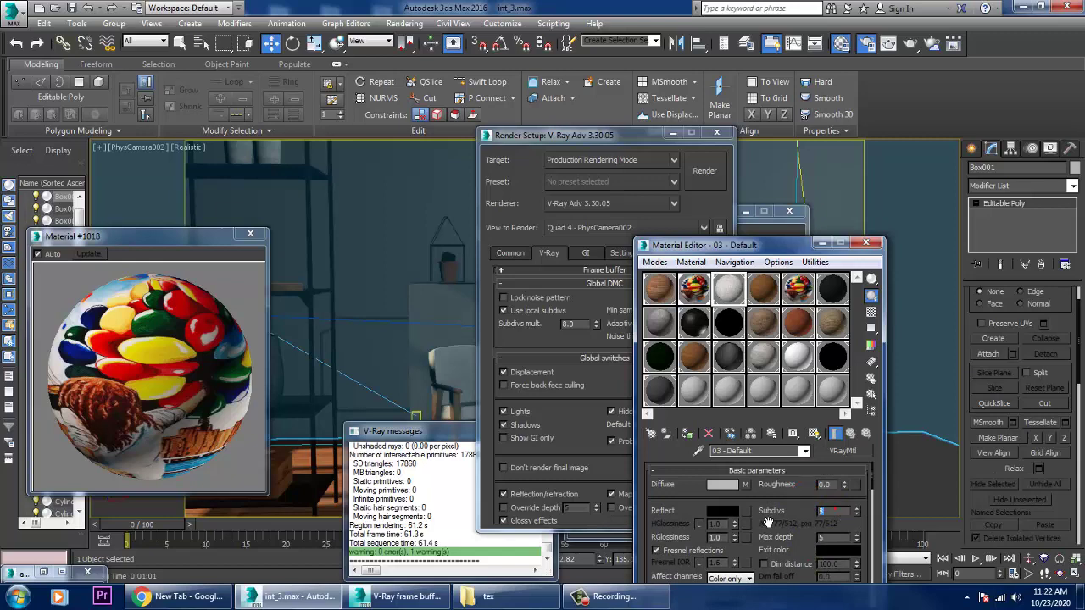
pyautogui.write('16')
pyautogui.press('Return')
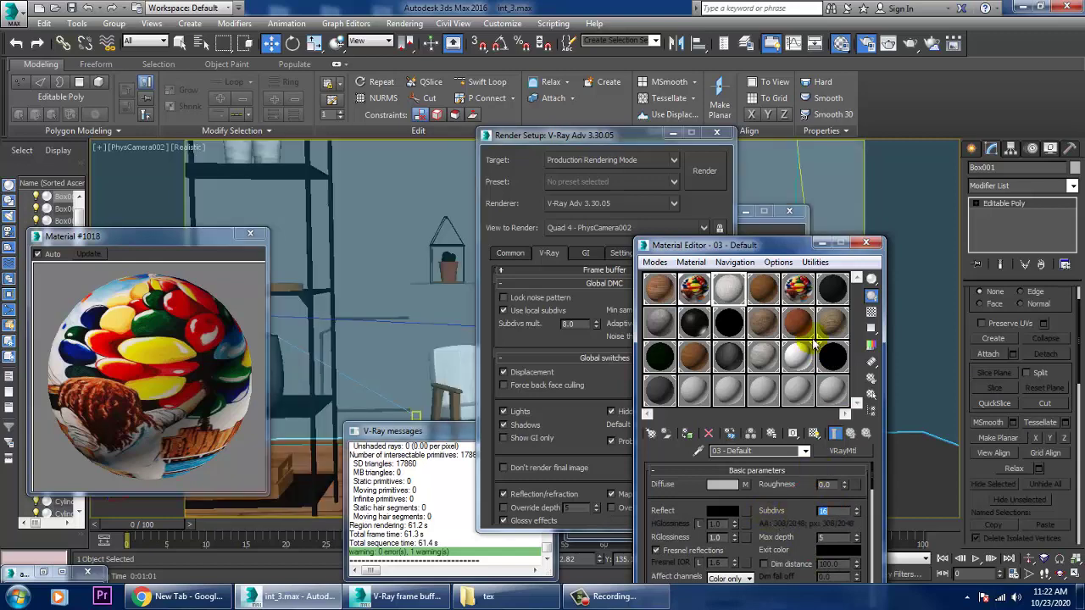
# Set the reflection subdivs to 16 in the 04 - Default, 05 - Default, 06 - Default and metal materials
pyautogui.click(763, 286)
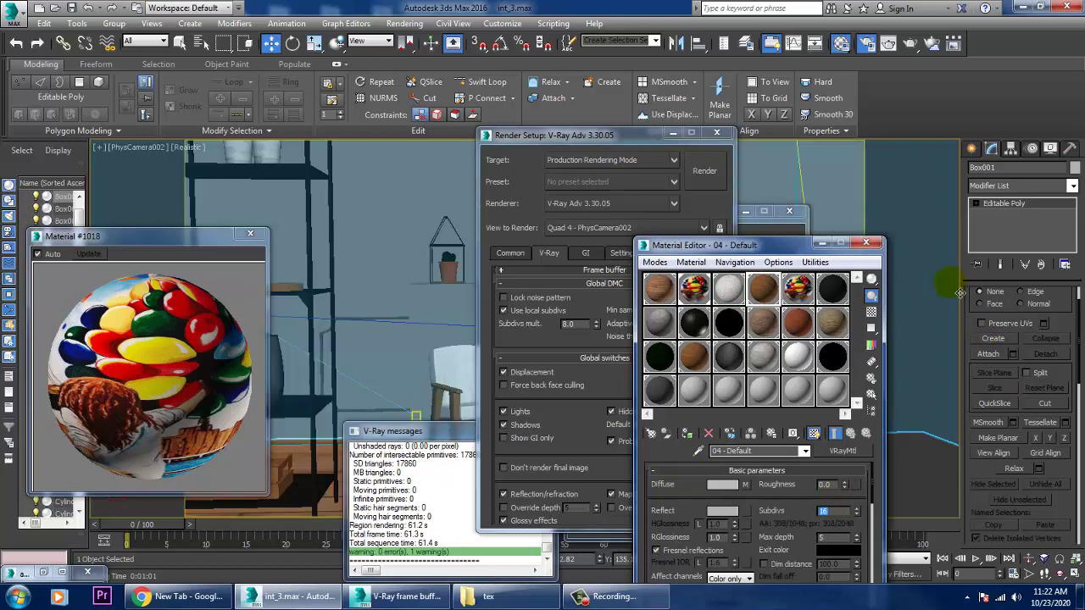
pyautogui.click(799, 292)
pyautogui.click(836, 511)
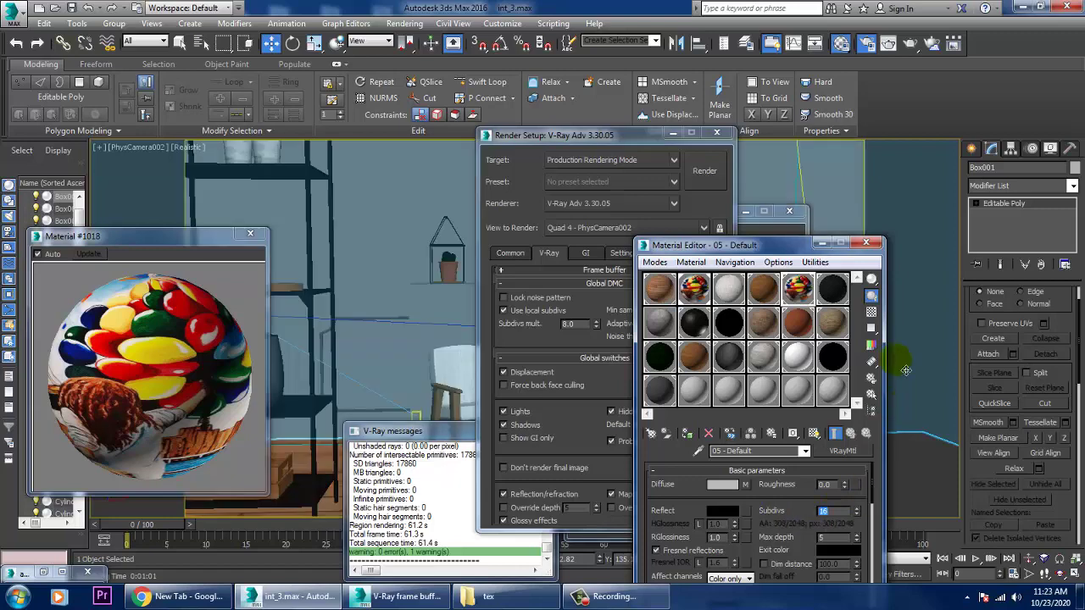
pyautogui.click(834, 289)
pyautogui.click(827, 513)
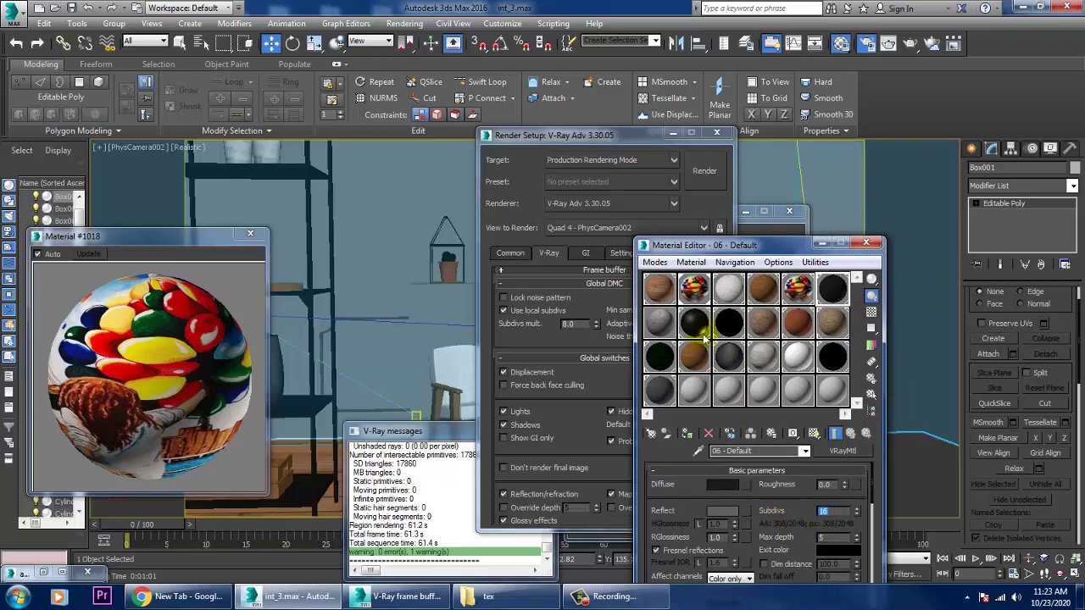
pyautogui.click(660, 321)
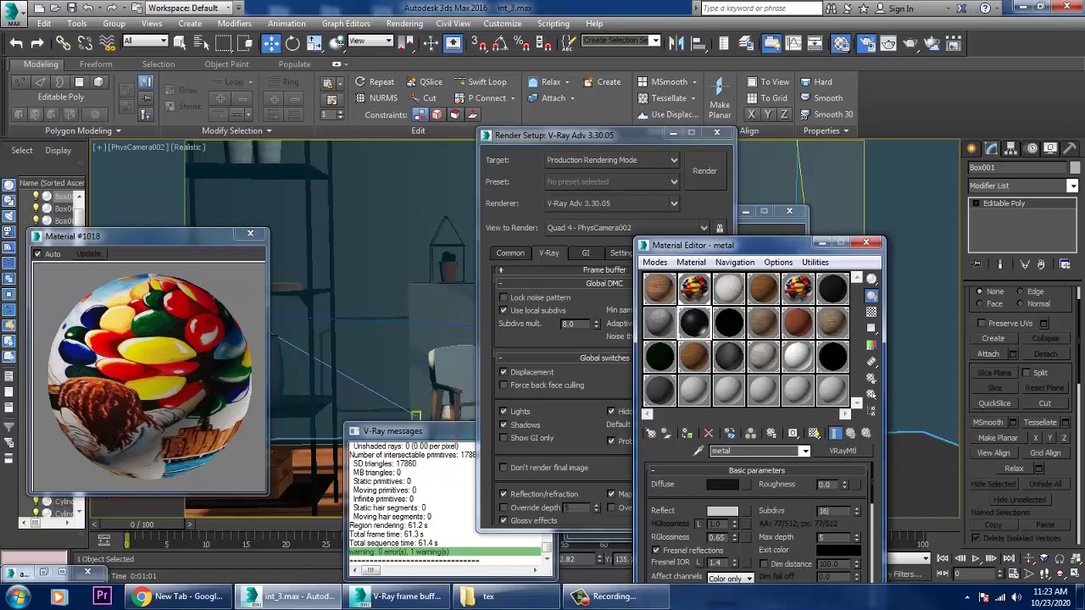
# Edit the refraction subdivs of 09 - Default, and set the reflection subdivs of 10 - Default, 11 - Default and 12 - Default to 16
pyautogui.click(728, 324)
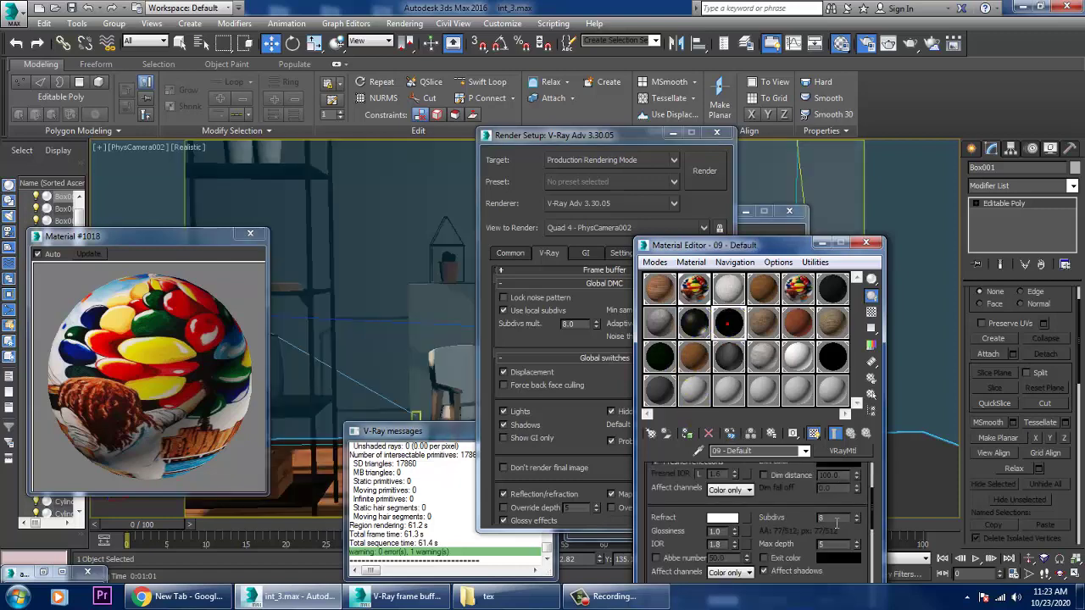
pyautogui.doubleClick(837, 519)
pyautogui.click(763, 324)
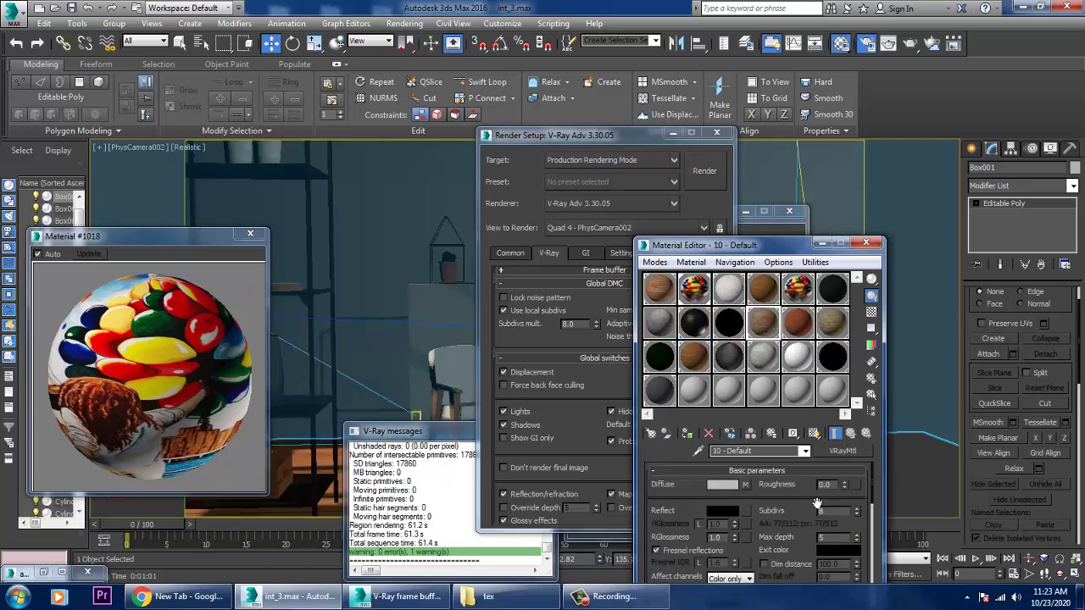
pyautogui.doubleClick(836, 512)
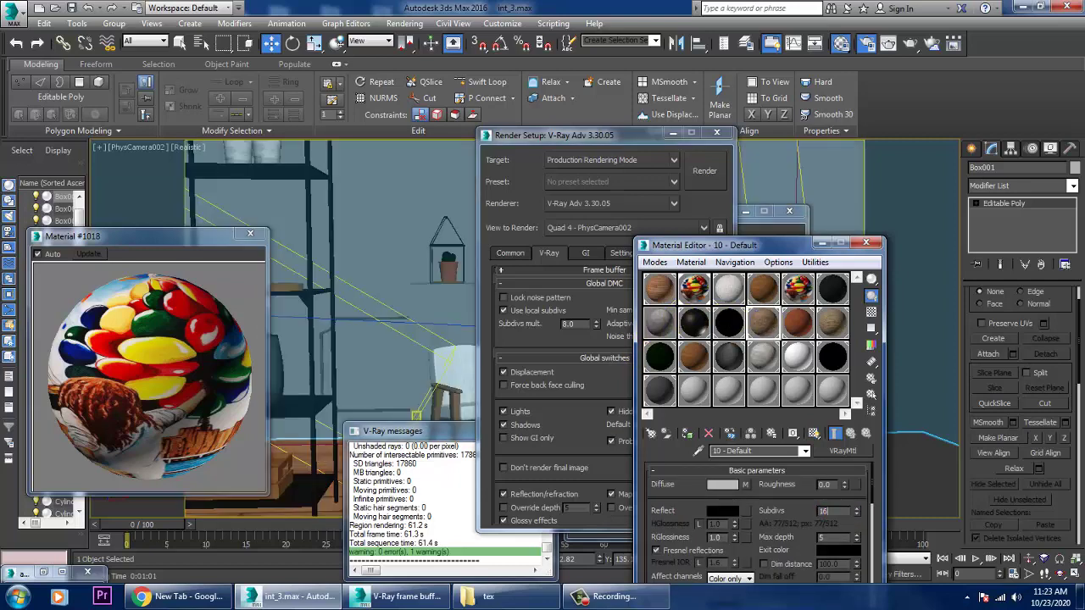
pyautogui.click(798, 333)
pyautogui.doubleClick(837, 511)
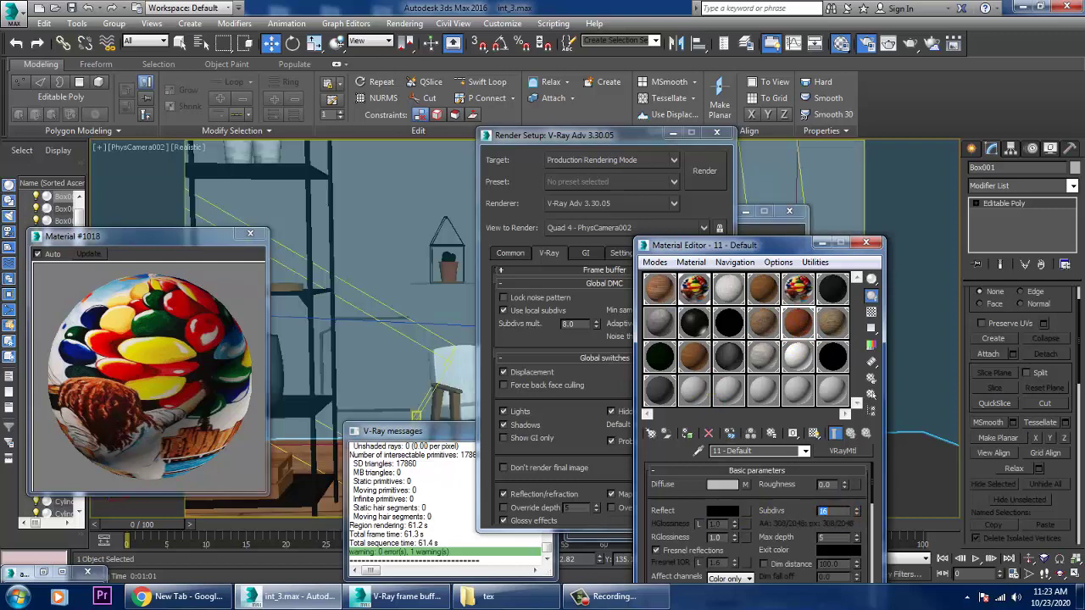
pyautogui.click(830, 319)
pyautogui.click(835, 512)
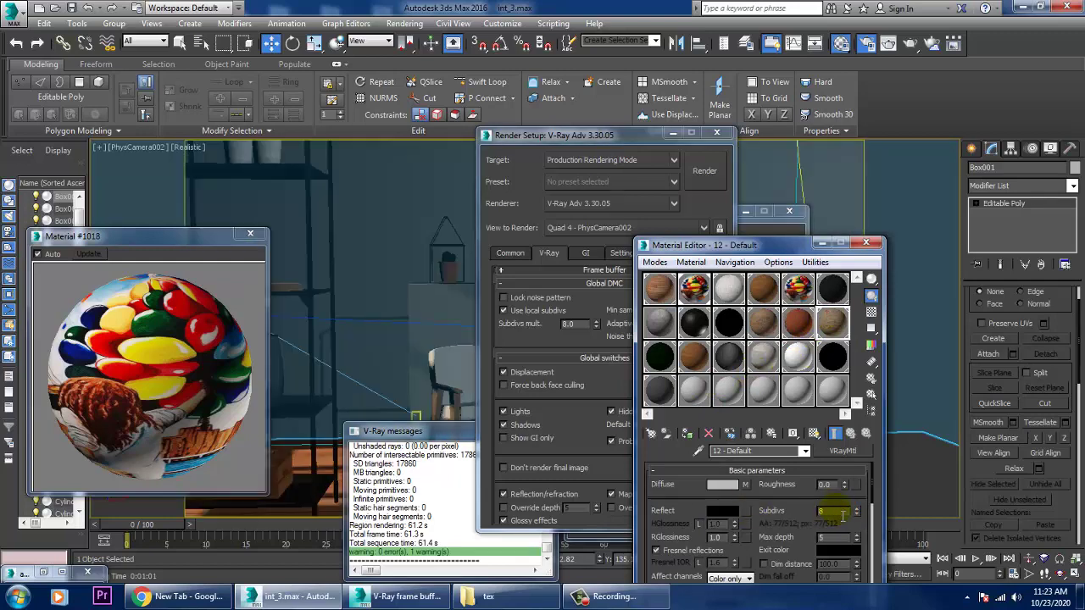
pyautogui.write('16')
pyautogui.press('Return')
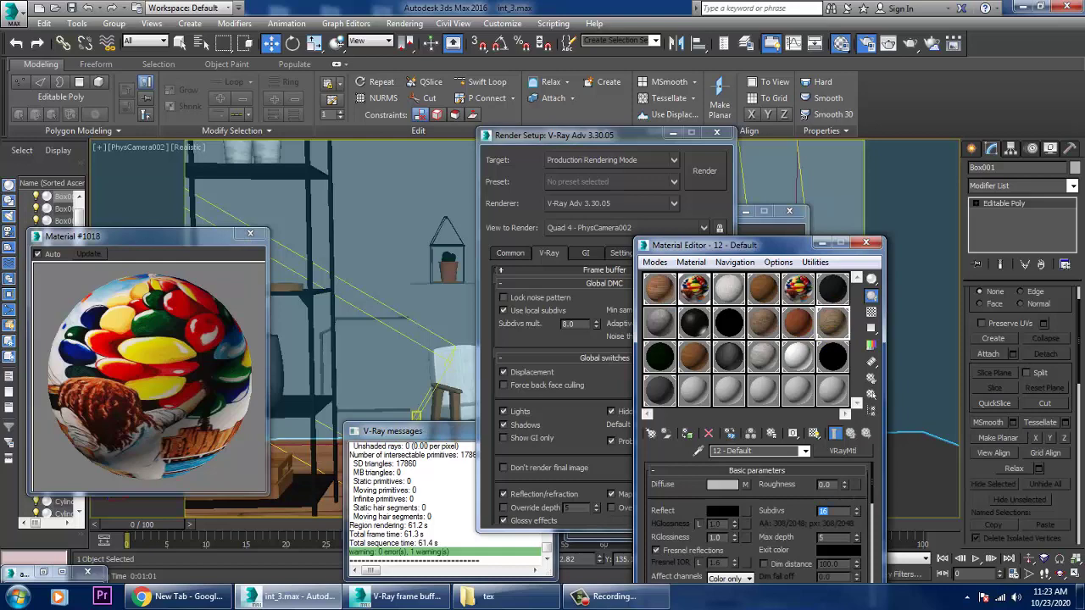
# Set the reflection subdivs to 16 in the 14 - Default and 15 - Default materials
pyautogui.click(776, 371)
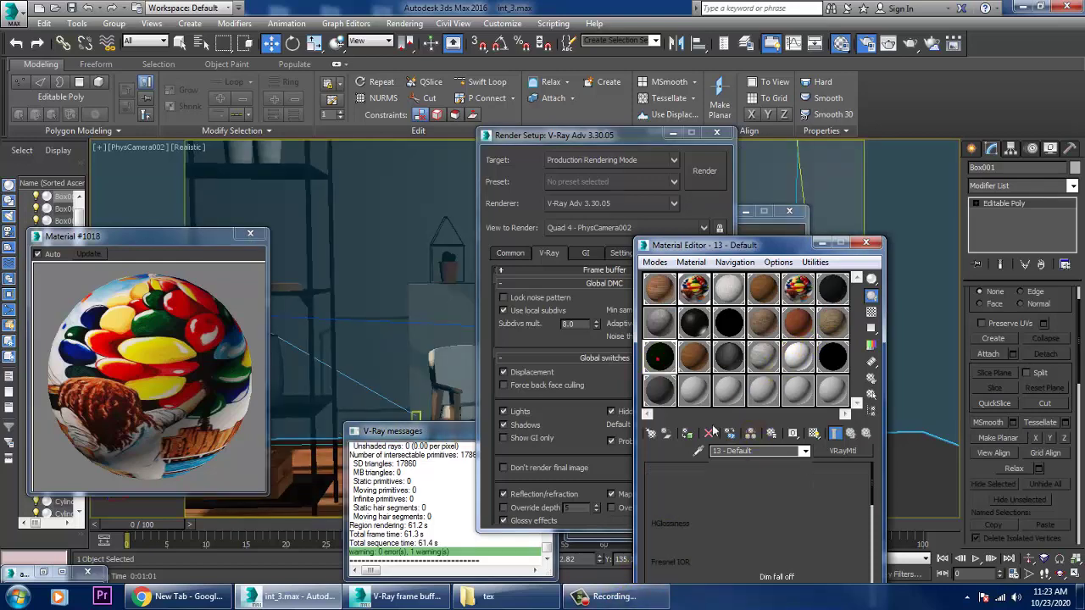
pyautogui.click(846, 537)
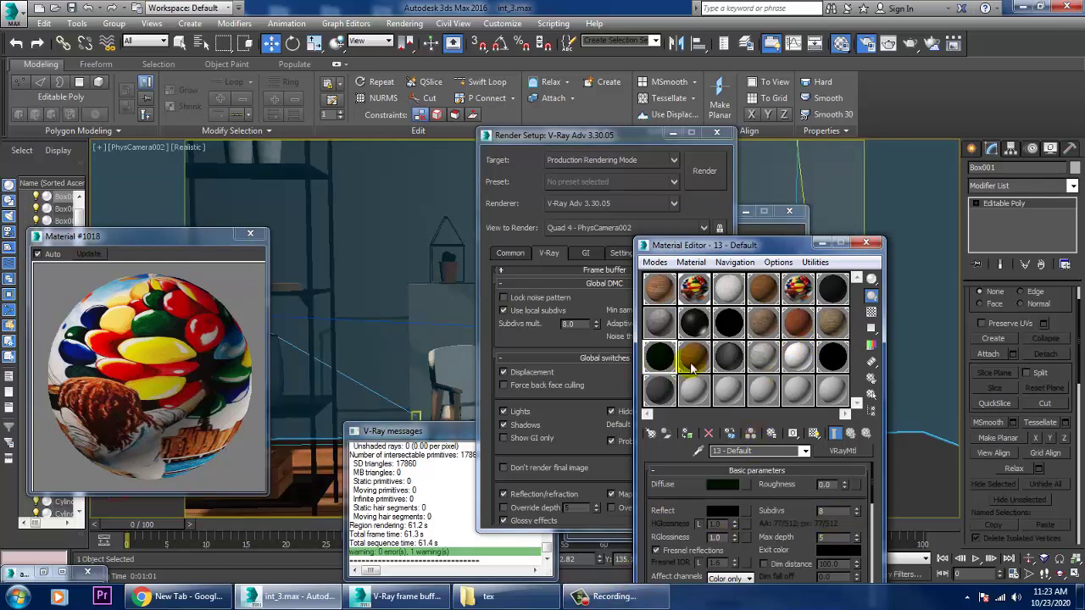
pyautogui.click(693, 356)
pyautogui.click(836, 512)
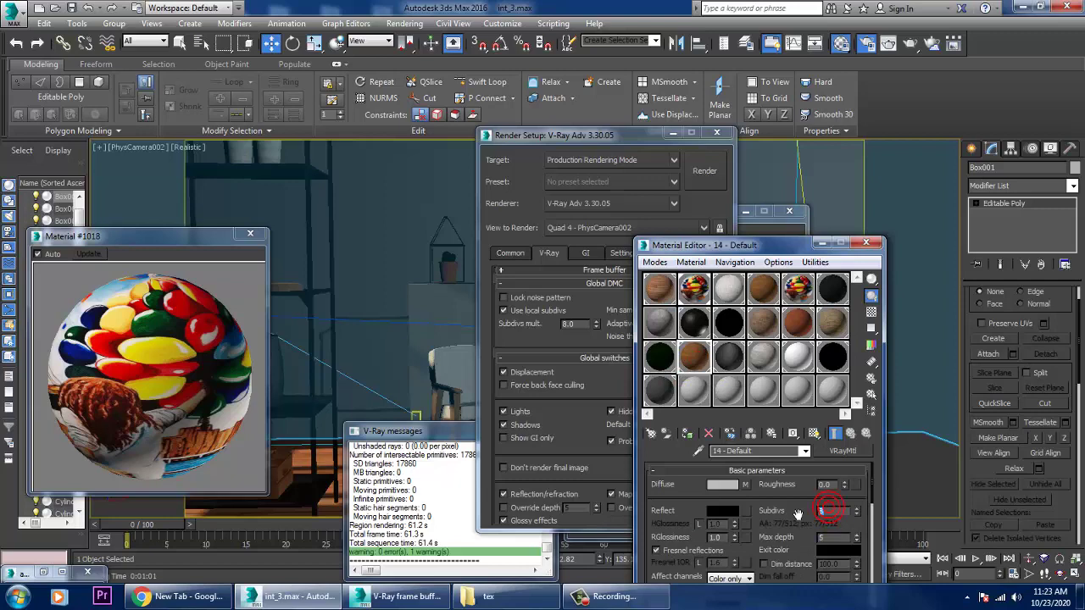
pyautogui.write('16')
pyautogui.press('Return')
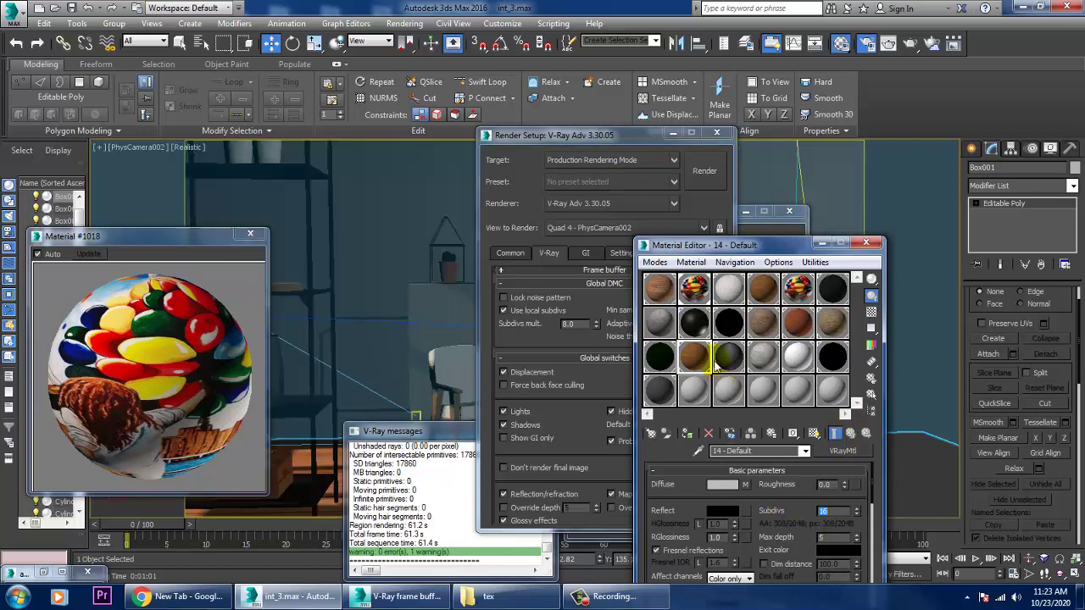
pyautogui.click(728, 356)
pyautogui.click(839, 517)
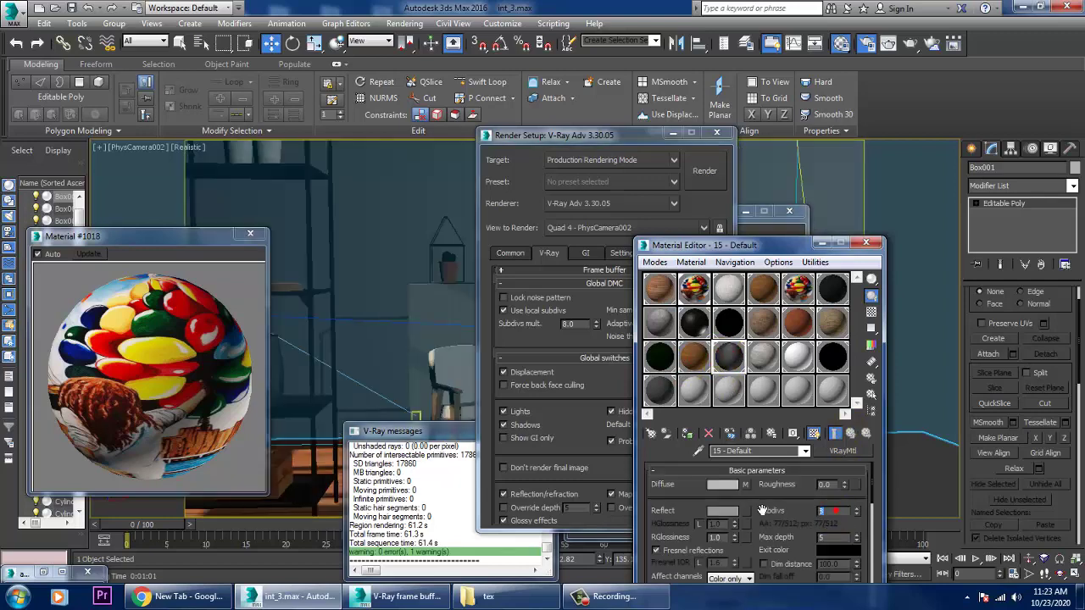
pyautogui.write('16')
pyautogui.press('Return')
# Set the reflection subdivs to 16 in the 16 - Default and 17 - Default materials
pyautogui.click(757, 358)
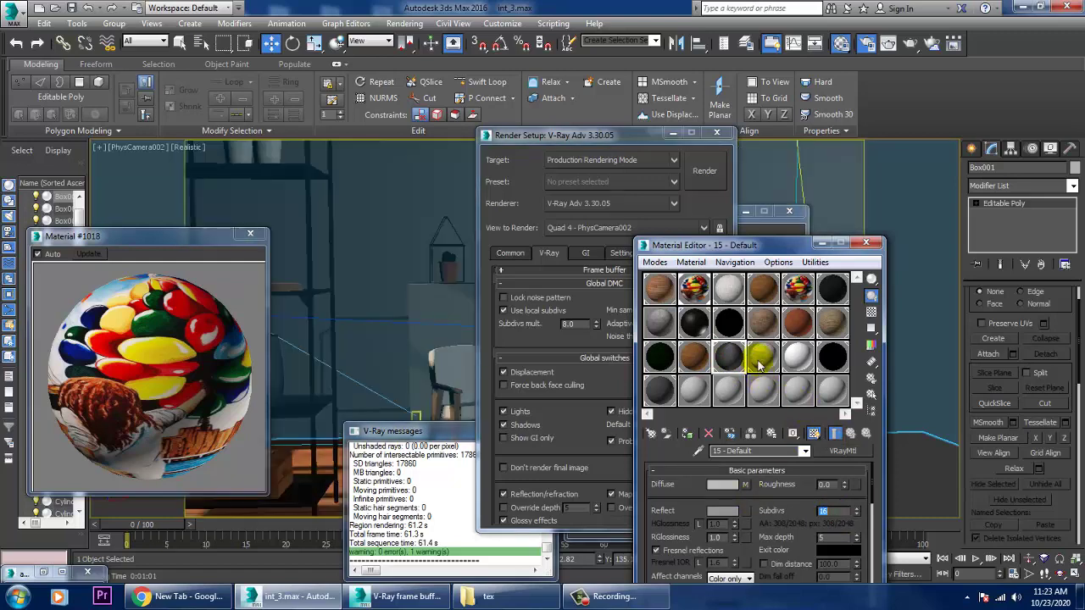
pyautogui.click(816, 512)
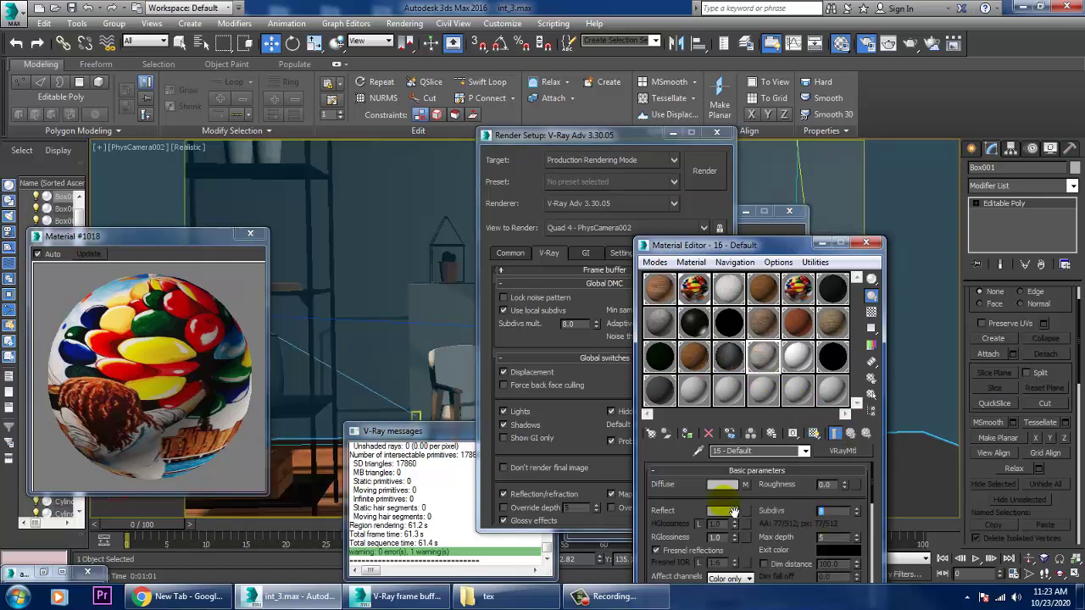
pyautogui.write('16')
pyautogui.press('Return')
pyautogui.click(793, 358)
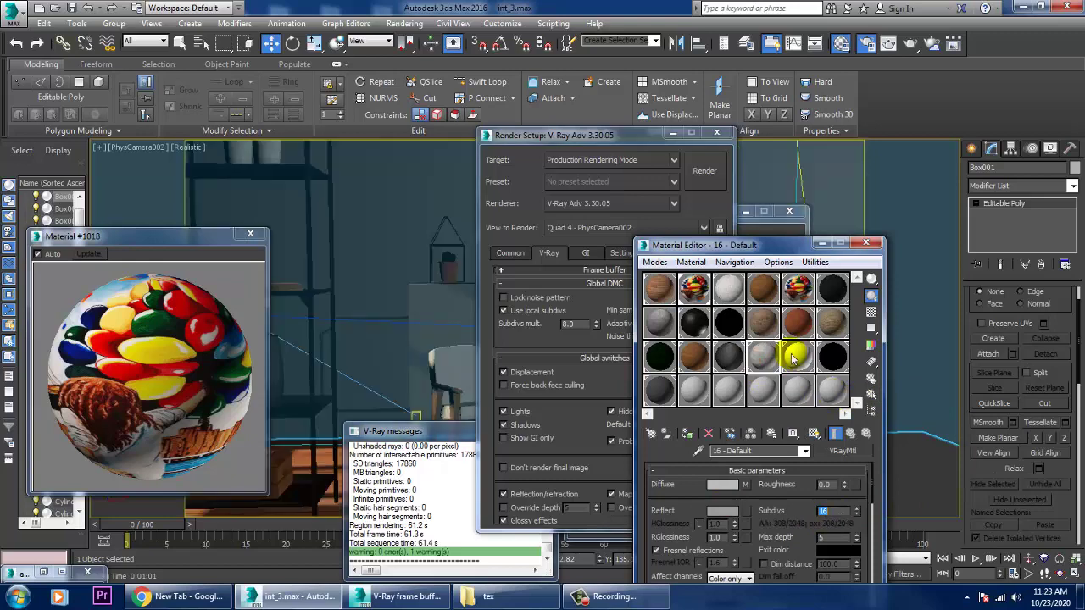
pyautogui.click(839, 511)
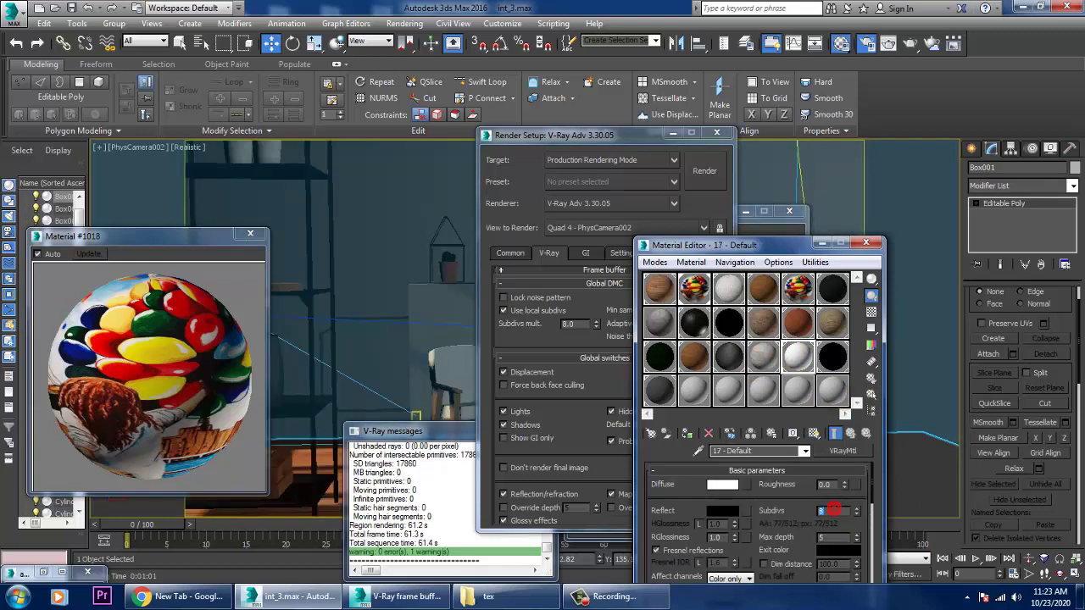
pyautogui.write('16')
pyautogui.press('Return')
# Set the reflection subdivs to 16 in the 18 - Default and 19 - Default materials, and close the Material Editor
pyautogui.click(833, 357)
pyautogui.click(838, 512)
pyautogui.write('16')
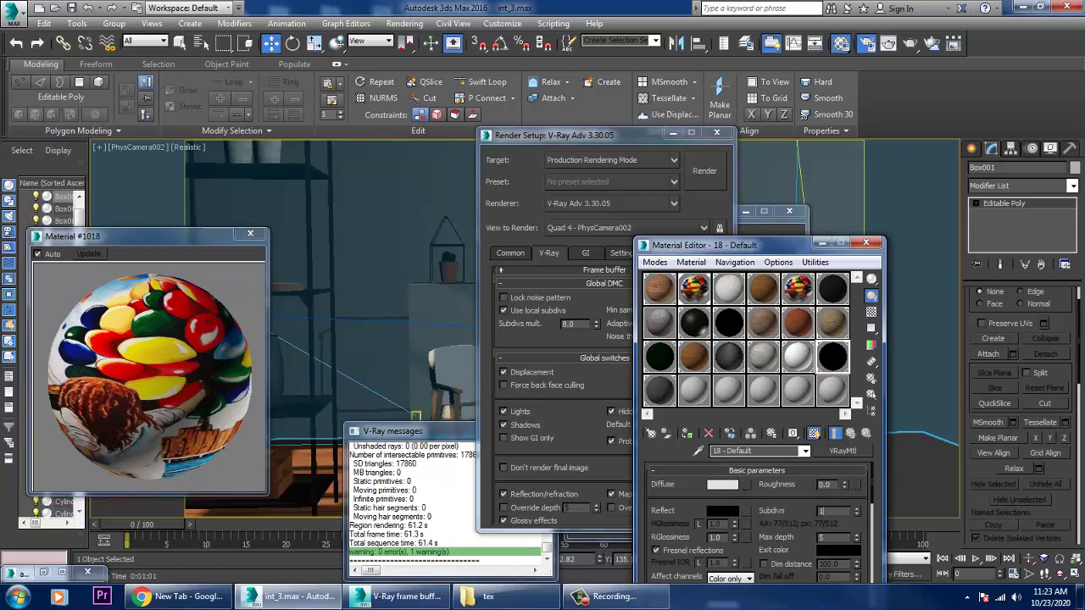
pyautogui.press('Return')
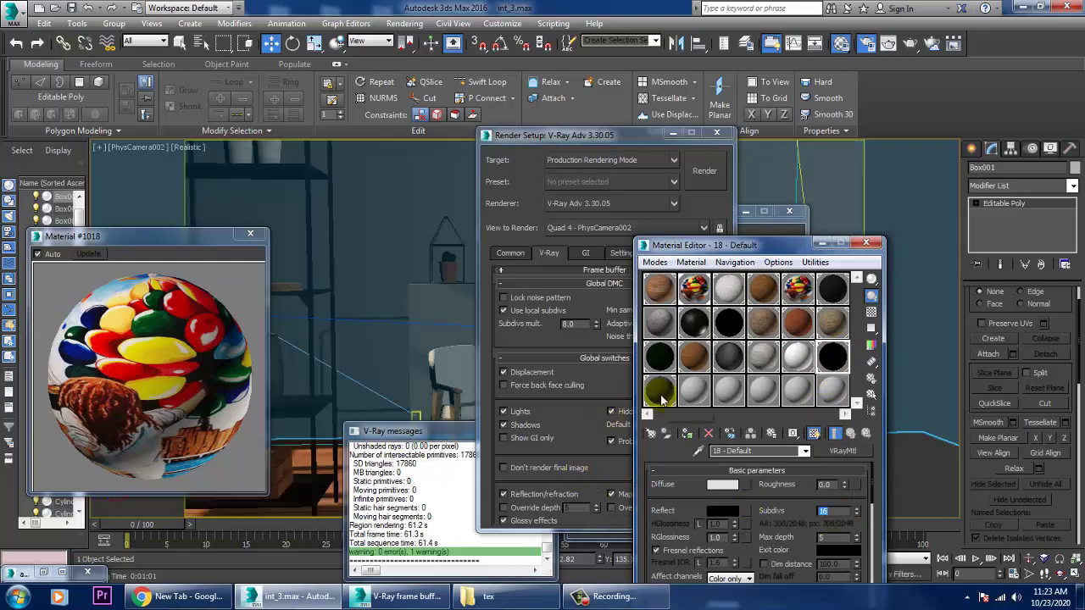
pyautogui.click(659, 390)
pyautogui.write('16')
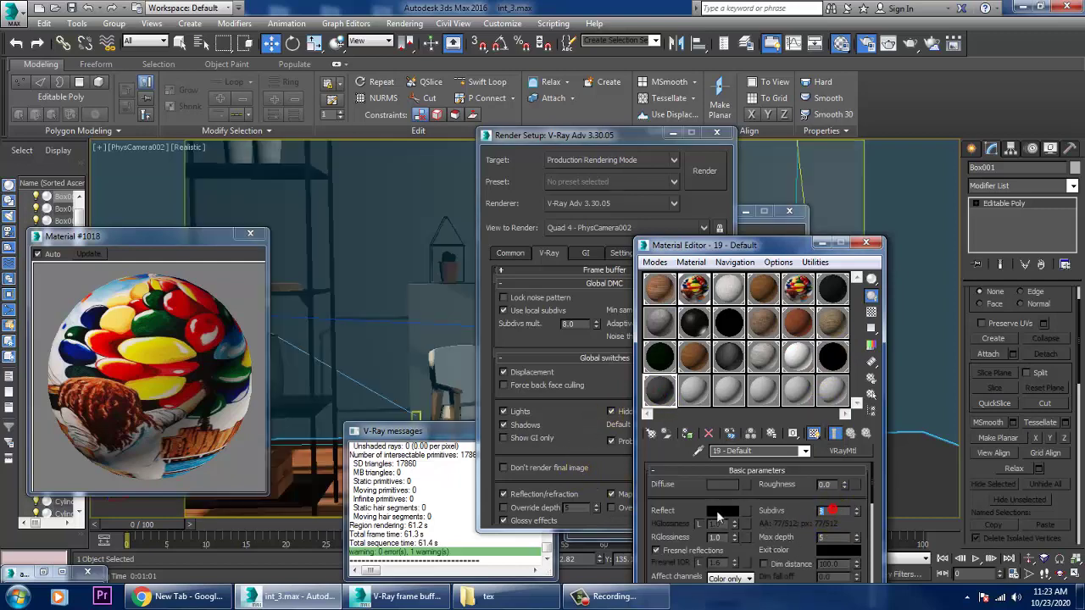
pyautogui.press('Return')
pyautogui.click(865, 243)
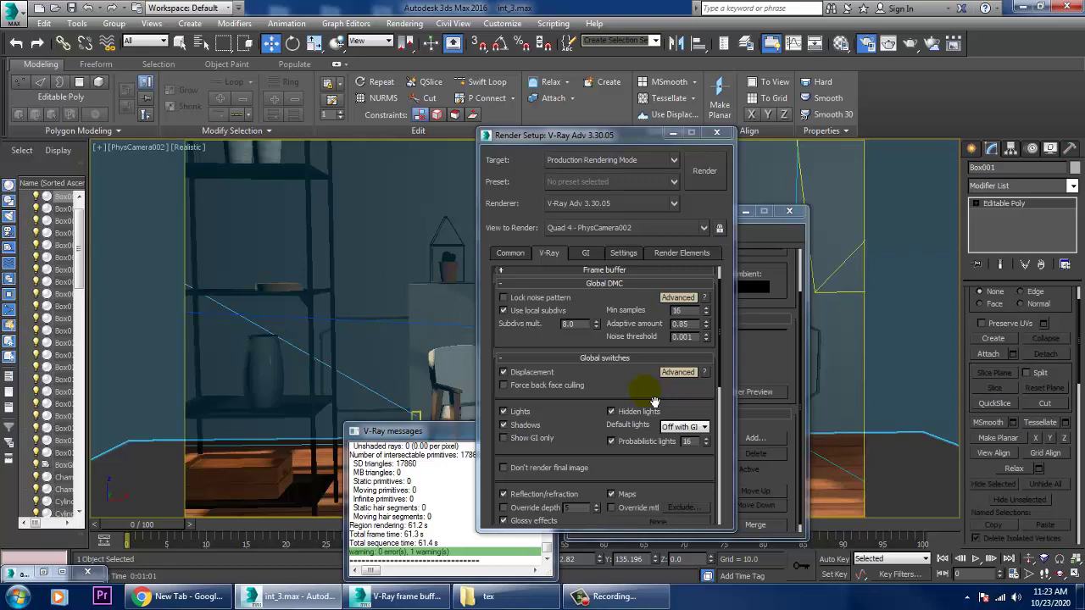
# Check the Global DMC noise threshold, the System settings and the Irradiance map parameters in Render Setup
pyautogui.moveTo(702, 343)
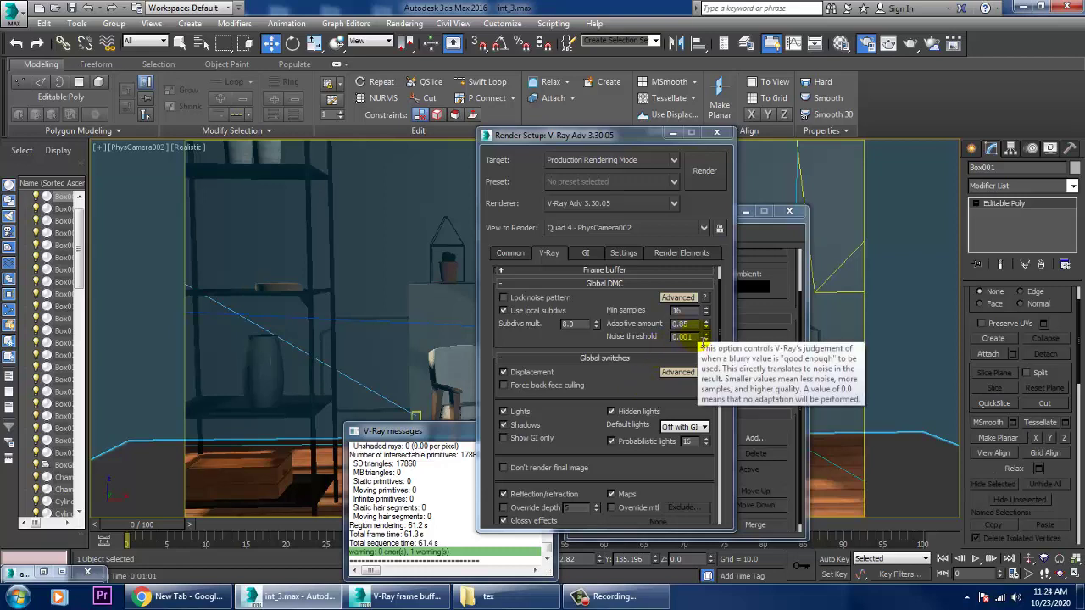
pyautogui.click(623, 253)
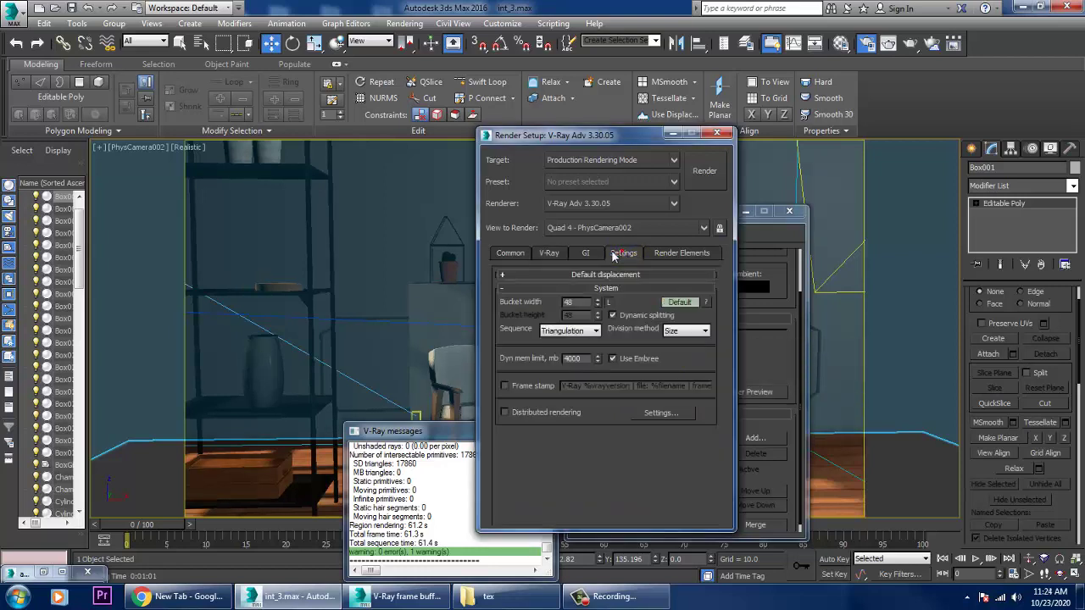
pyautogui.click(586, 253)
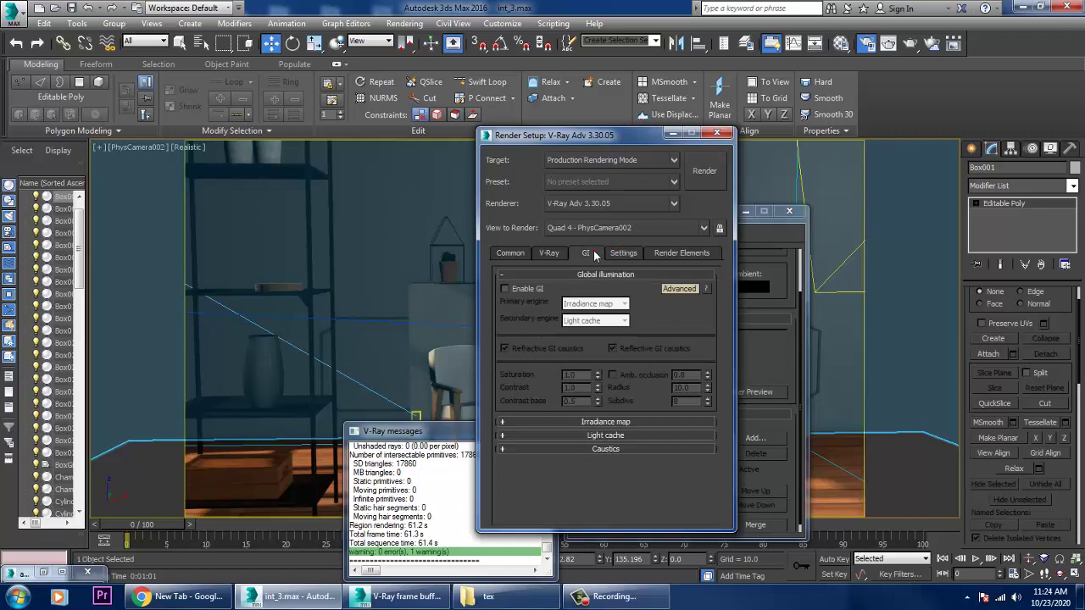
pyautogui.click(632, 415)
pyautogui.scroll(-2, 636, 449)
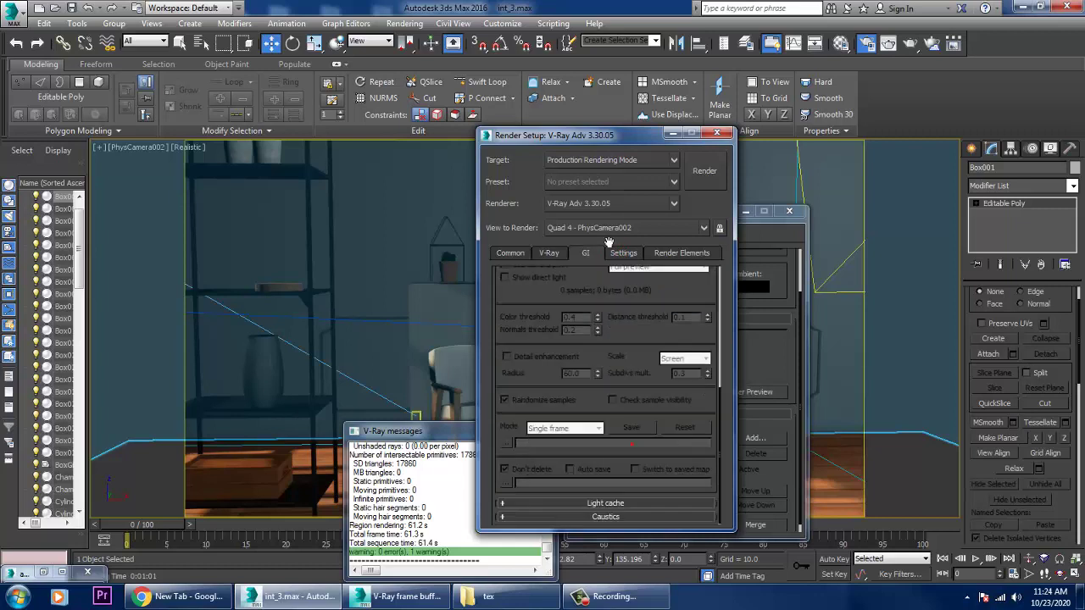
# Expand the Light cache settings and switch them from Default to Advanced mode
pyautogui.click(606, 504)
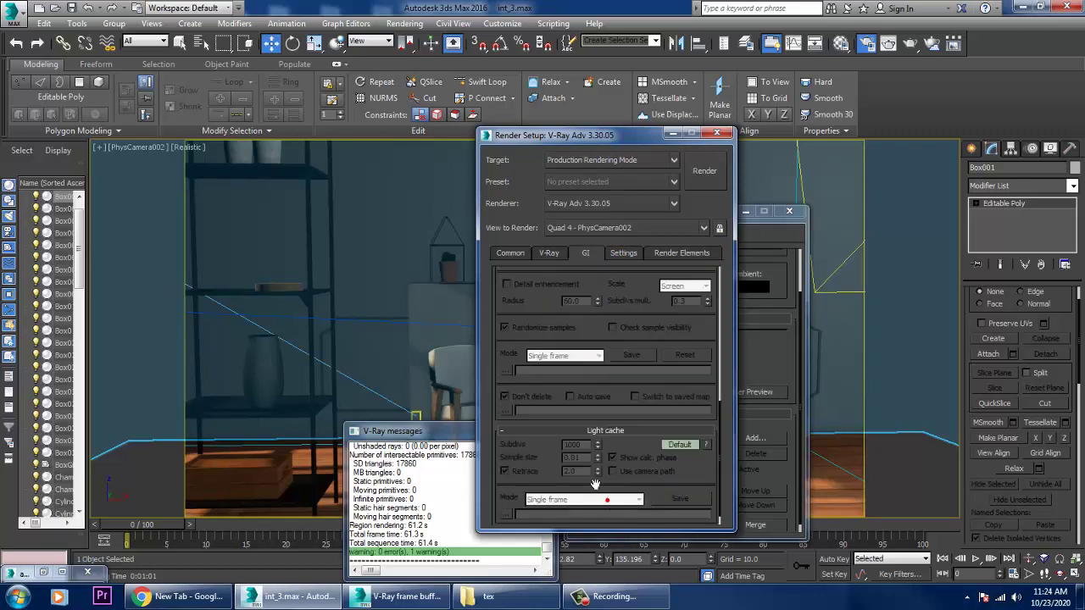
pyautogui.click(679, 444)
pyautogui.scroll(2, 684, 455)
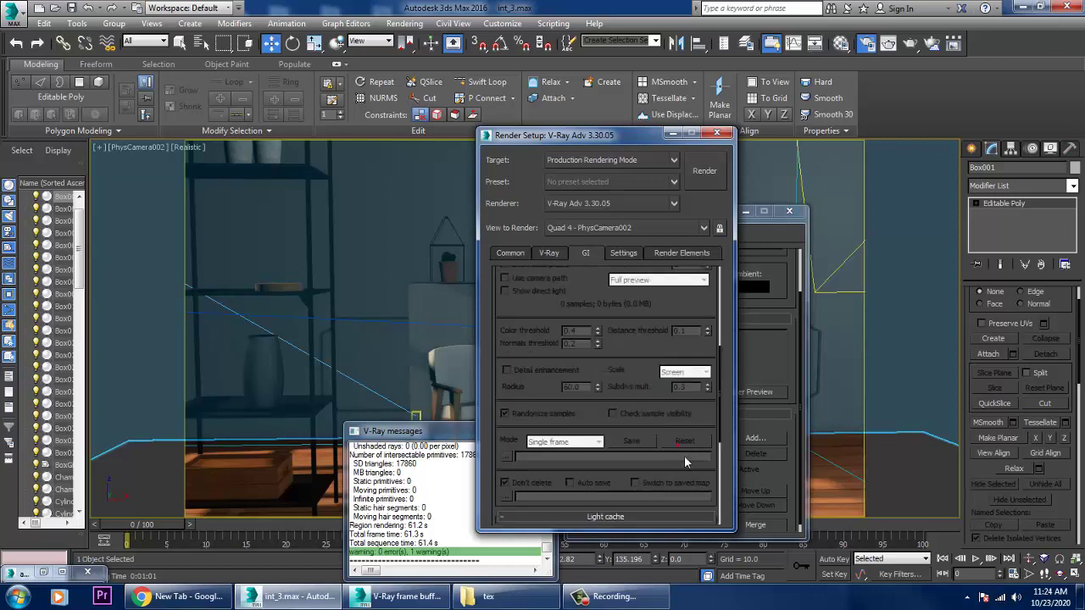
pyautogui.moveTo(604, 418)
pyautogui.mouseDown()
pyautogui.moveTo(596, 158)
pyautogui.moveTo(612, 429)
pyautogui.mouseUp()
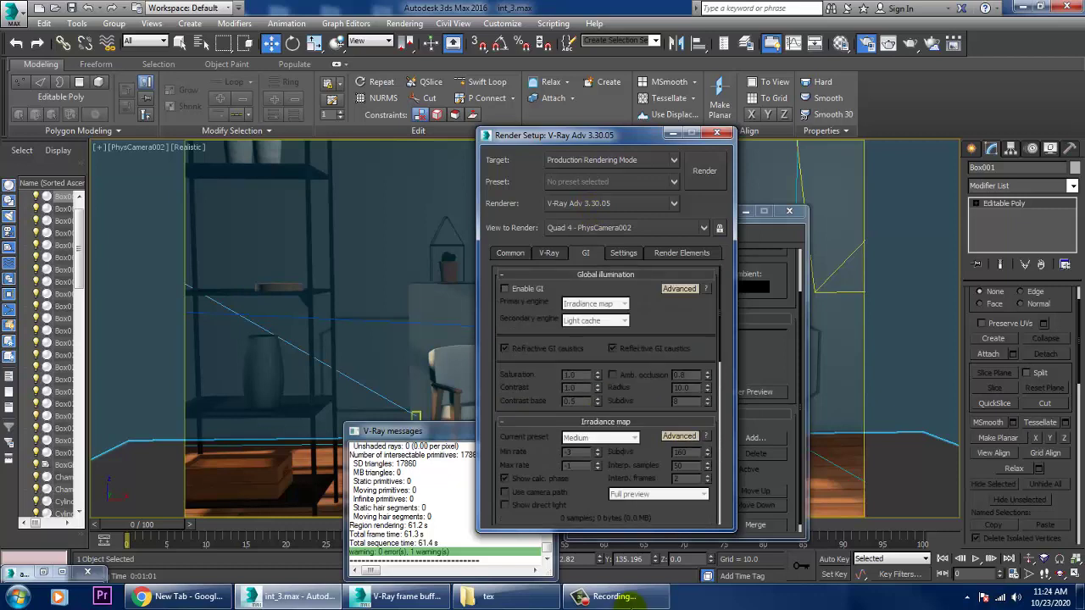
# Enable GI so the Light cache parameters can be edited, and set the Light cache subdivs to 2000
pyautogui.click(518, 290)
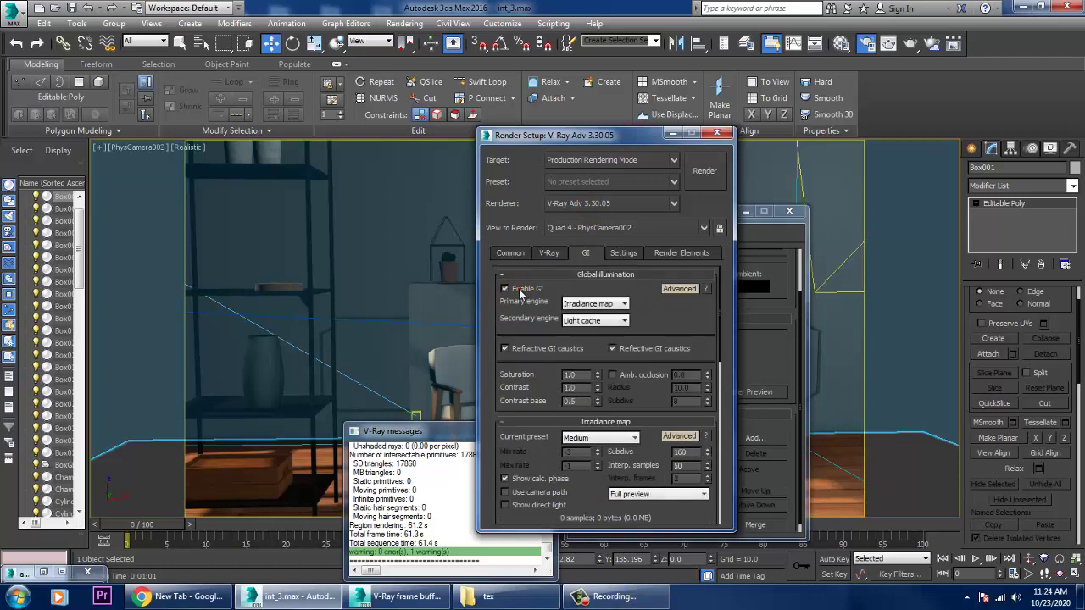
pyautogui.moveTo(612, 496); pyautogui.dragTo(584, 198)
pyautogui.doubleClick(573, 445)
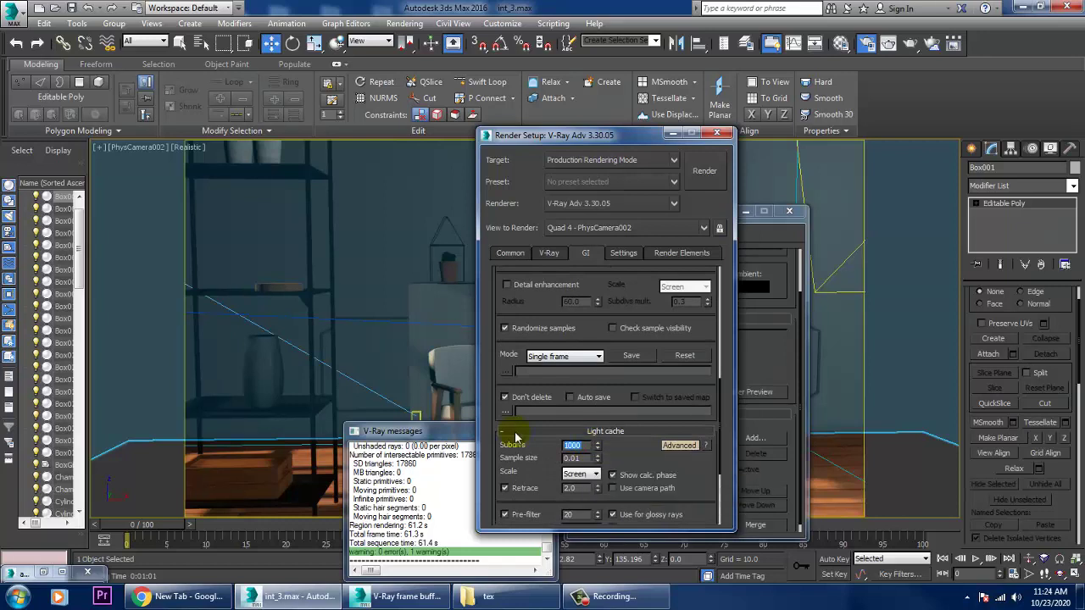
pyautogui.write('2000')
pyautogui.press('Return')
pyautogui.scroll(5, 536, 334)
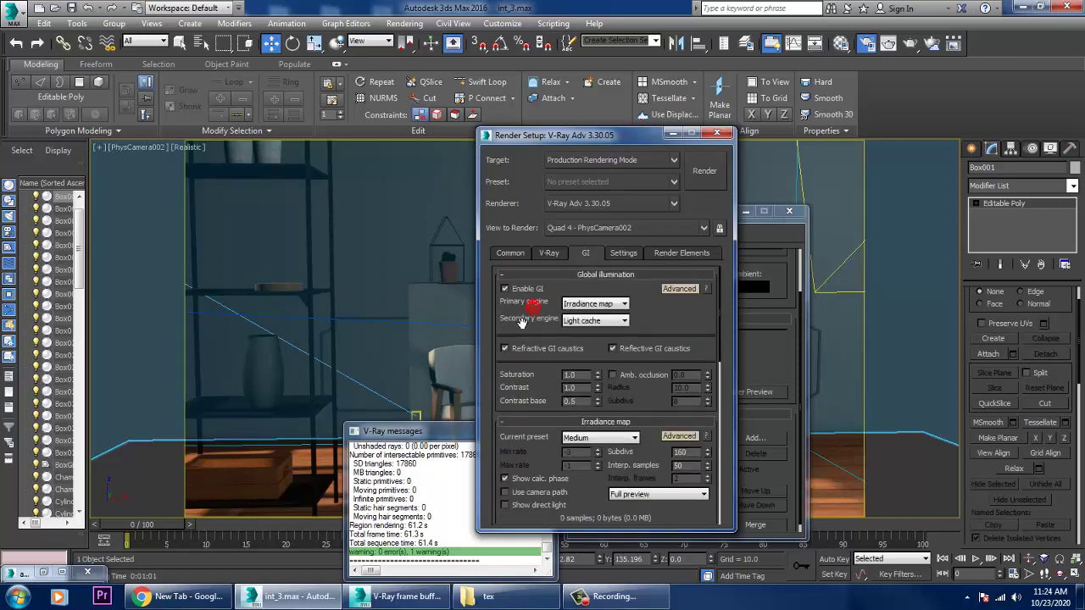
# Disable GI and render the PhysCamera002 view, bringing up the V-Ray frame buffer
pyautogui.click(506, 289)
pyautogui.scroll(-5, 558, 433)
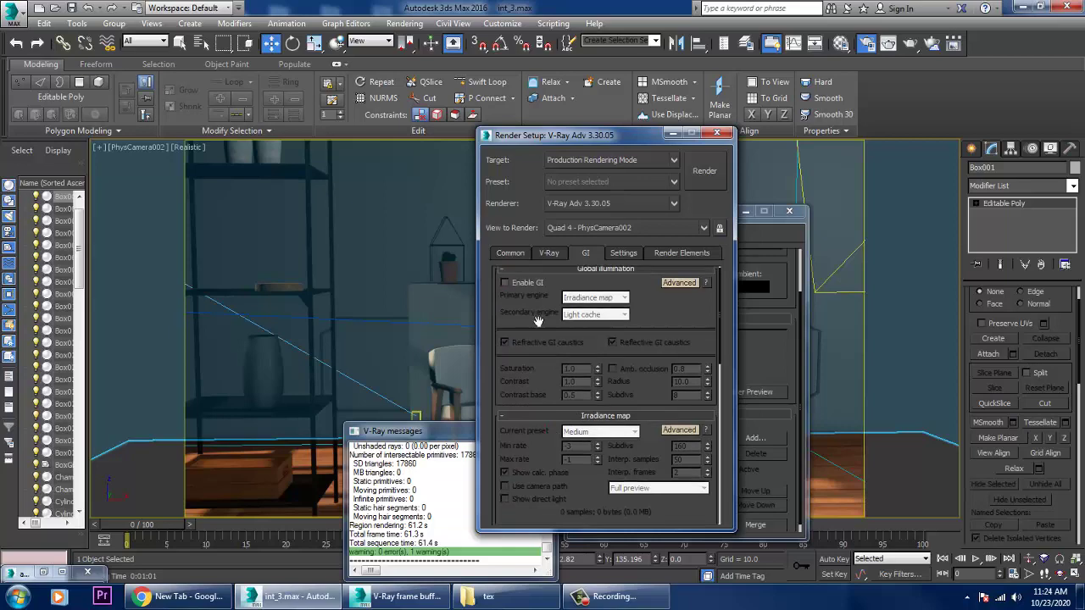
pyautogui.click(704, 172)
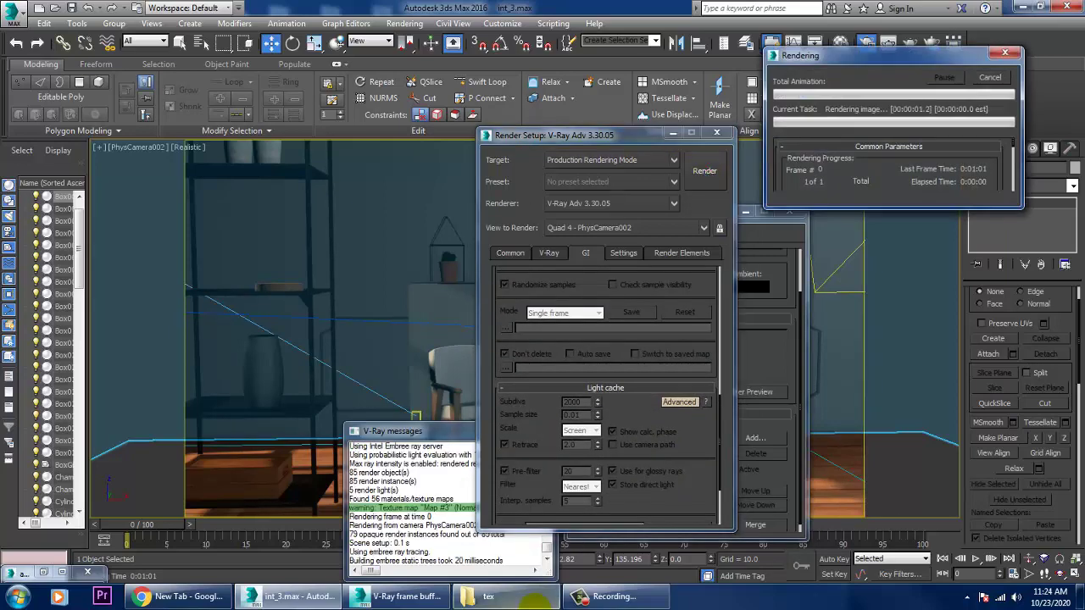
pyautogui.click(398, 596)
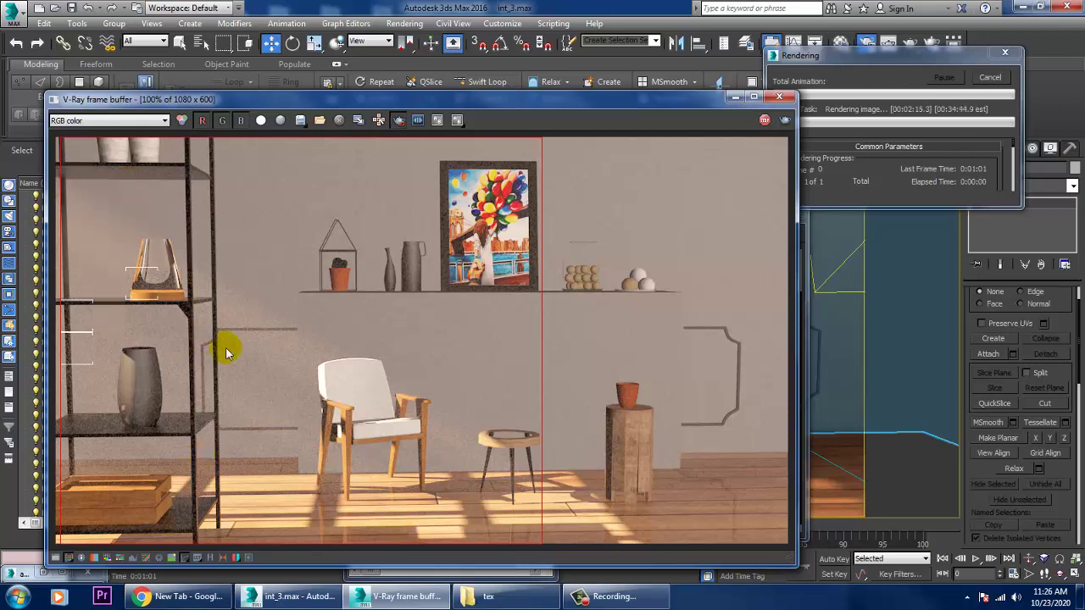
# Inspect the noise around the shelf, vases and wall in the rendered region at 200% zoom, and close the frame buffer
pyautogui.keyDown('ctrl'); pyautogui.click(110, 251); pyautogui.keyUp('ctrl')
pyautogui.moveTo(158, 230); pyautogui.dragTo(276, 235, button='middle')
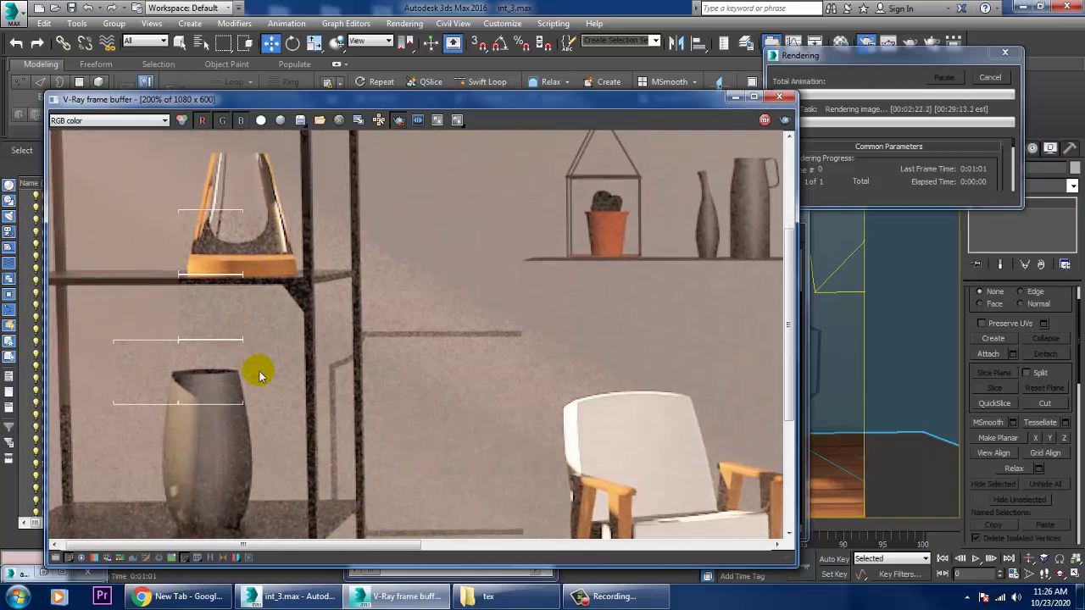
pyautogui.keyDown('ctrl'); pyautogui.rightClick(183, 417); pyautogui.keyUp('ctrl')
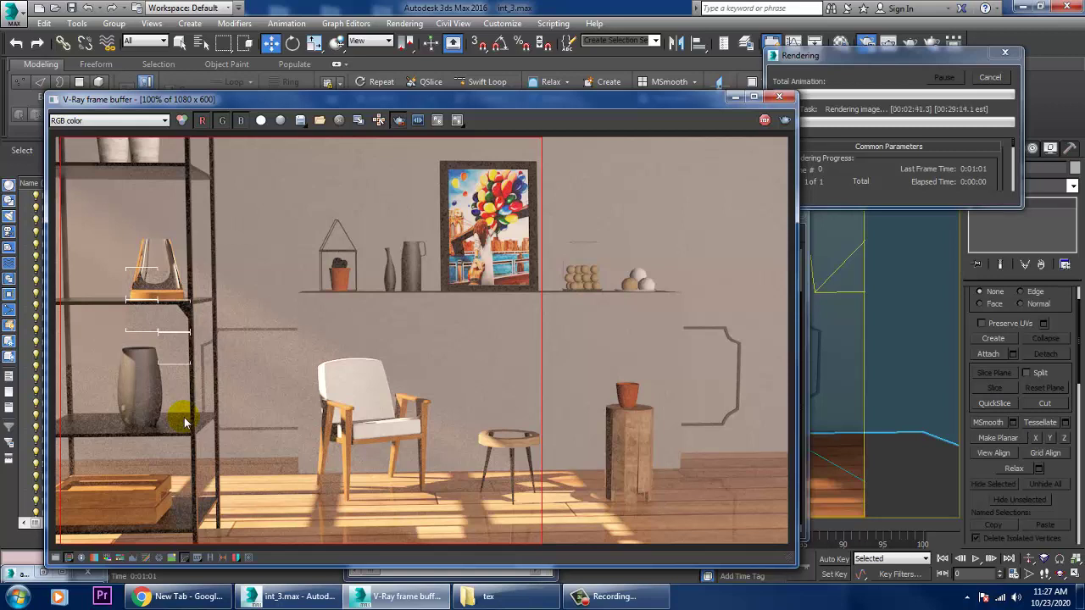
pyautogui.scroll(1, 123, 250)
pyautogui.moveTo(138, 280); pyautogui.dragTo(206, 356, button='middle')
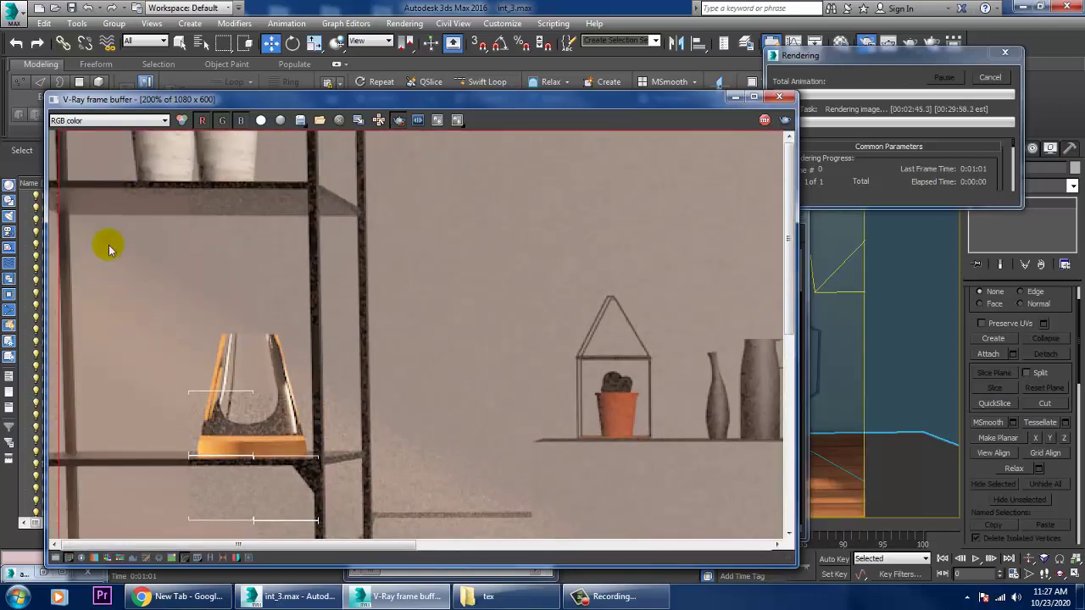
pyautogui.moveTo(274, 399); pyautogui.dragTo(260, 223, button='middle')
pyautogui.scroll(-2, 271, 314)
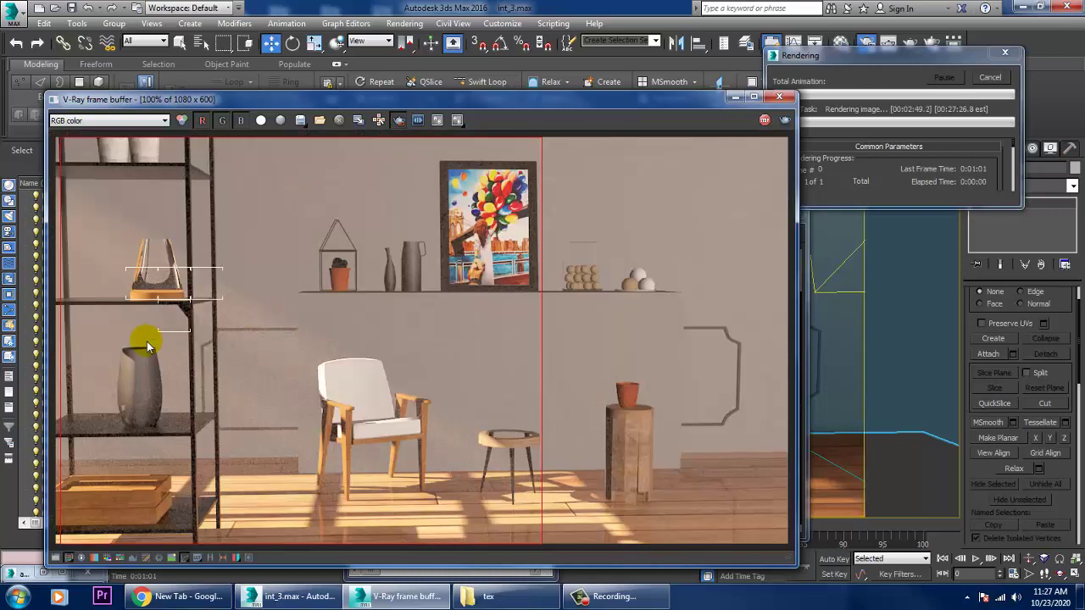
pyautogui.scroll(2, 146, 344)
pyautogui.scroll(-2, 145, 314)
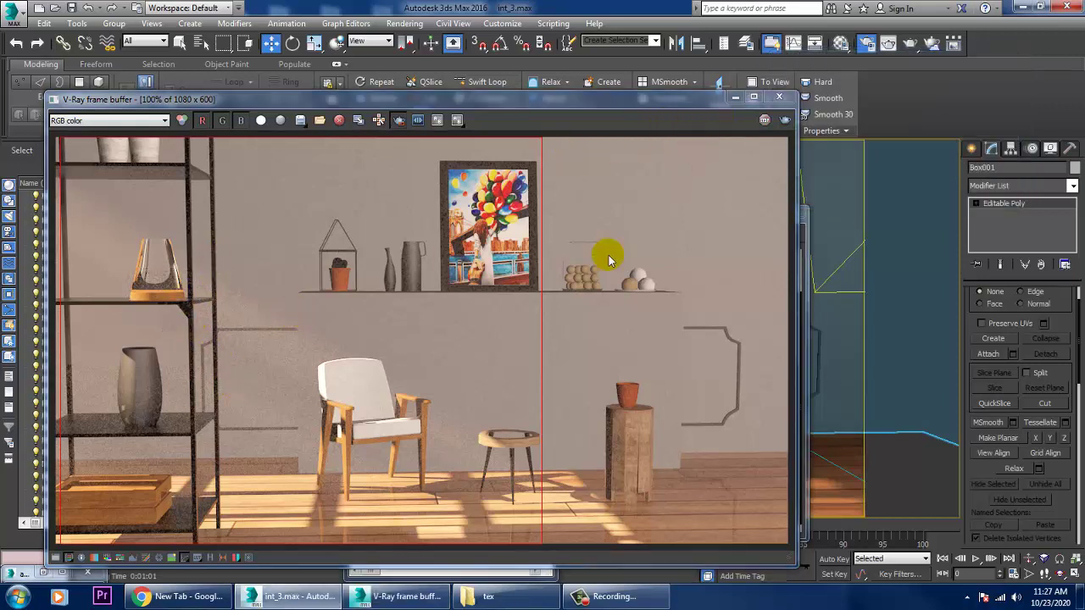
pyautogui.click(781, 98)
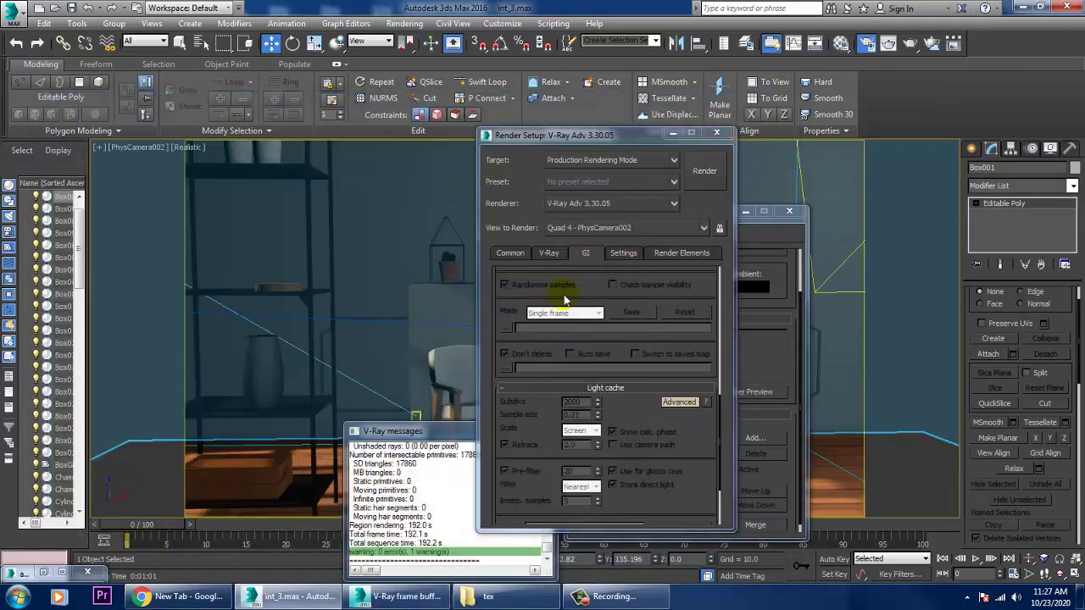
# Review the Global DMC sampling settings in Render Setup
pyautogui.click(549, 253)
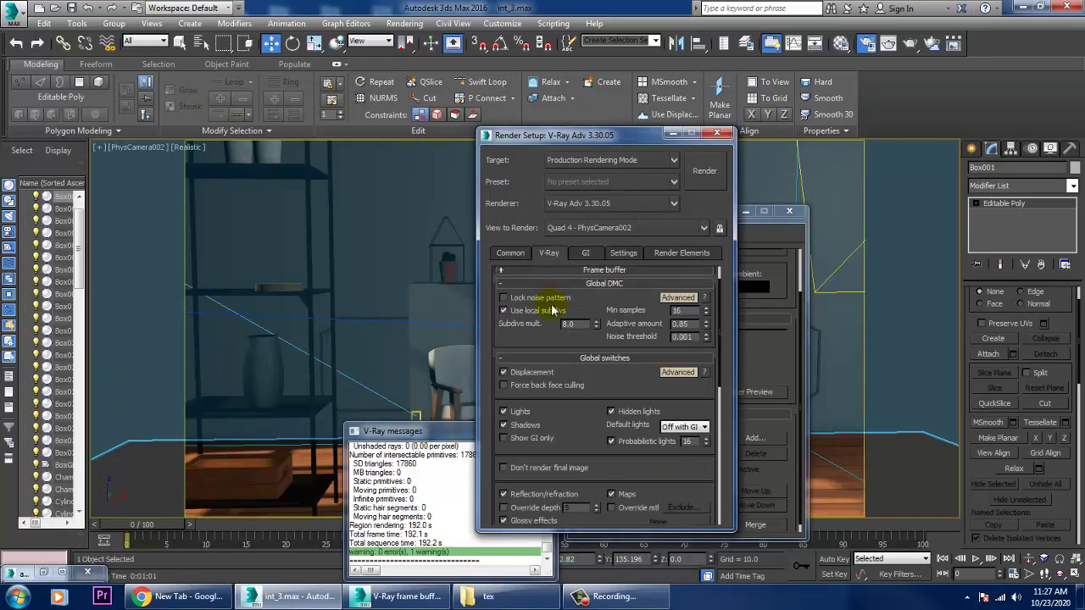
pyautogui.scroll(2, 607, 318)
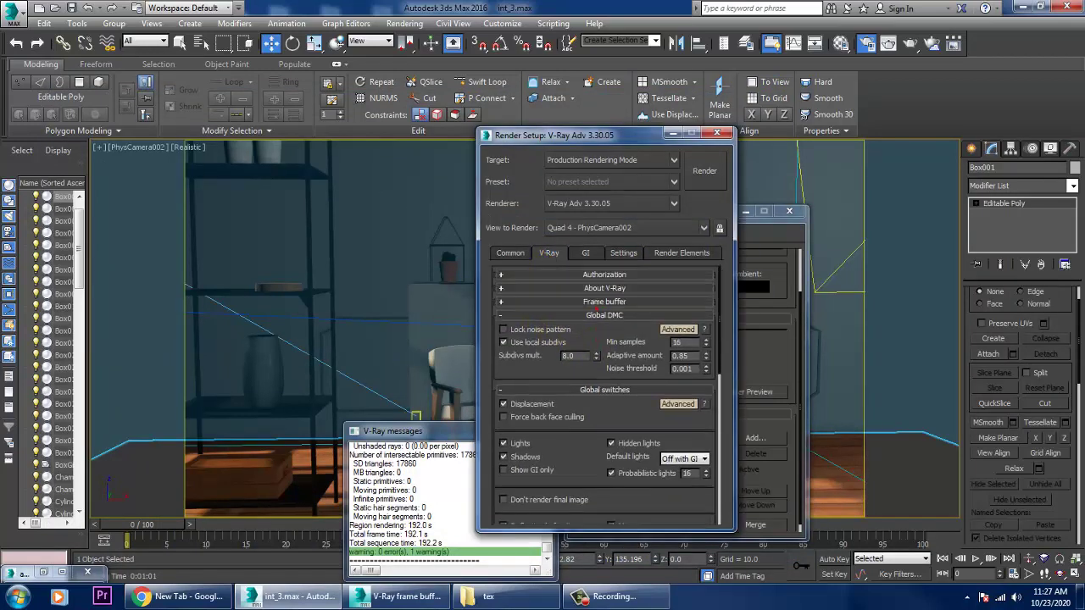
pyautogui.click(635, 602)
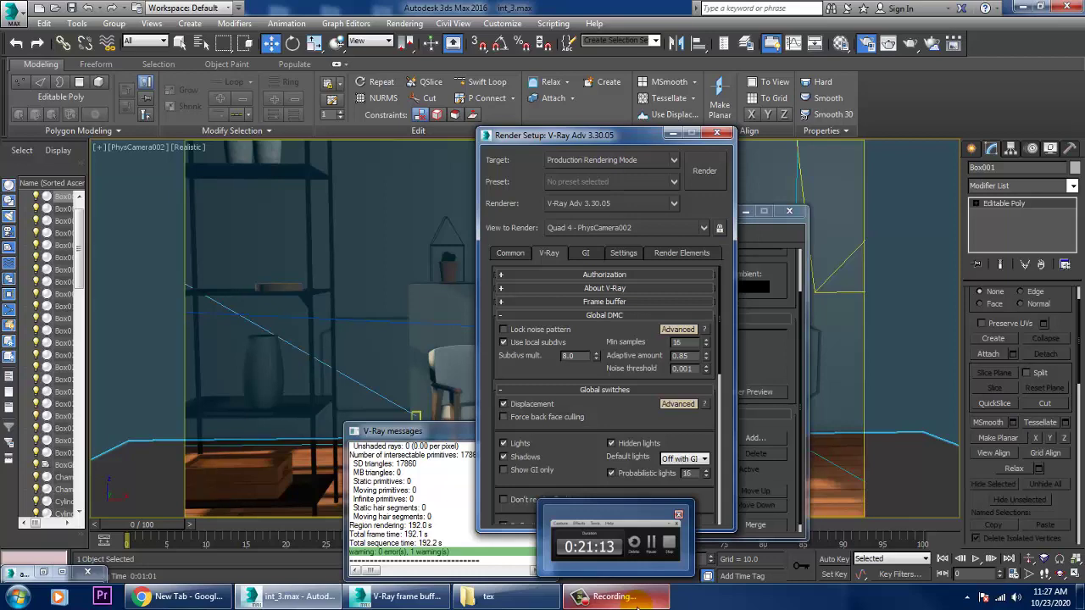
pyautogui.click(644, 603)
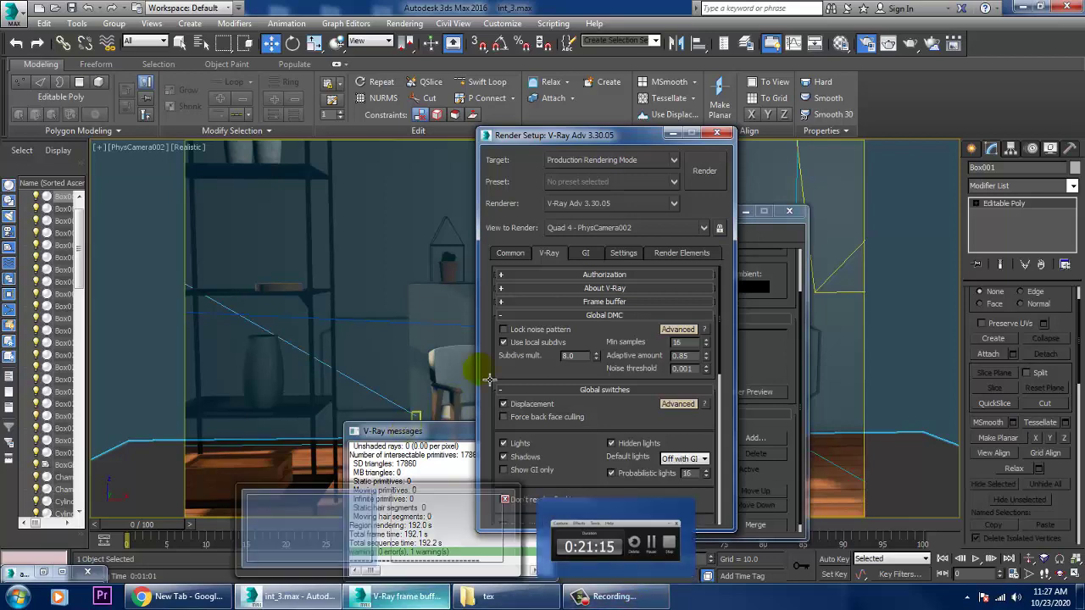
# Try a test render with global illumination enabled, stop it early and close the frame buffer
pyautogui.click(585, 254)
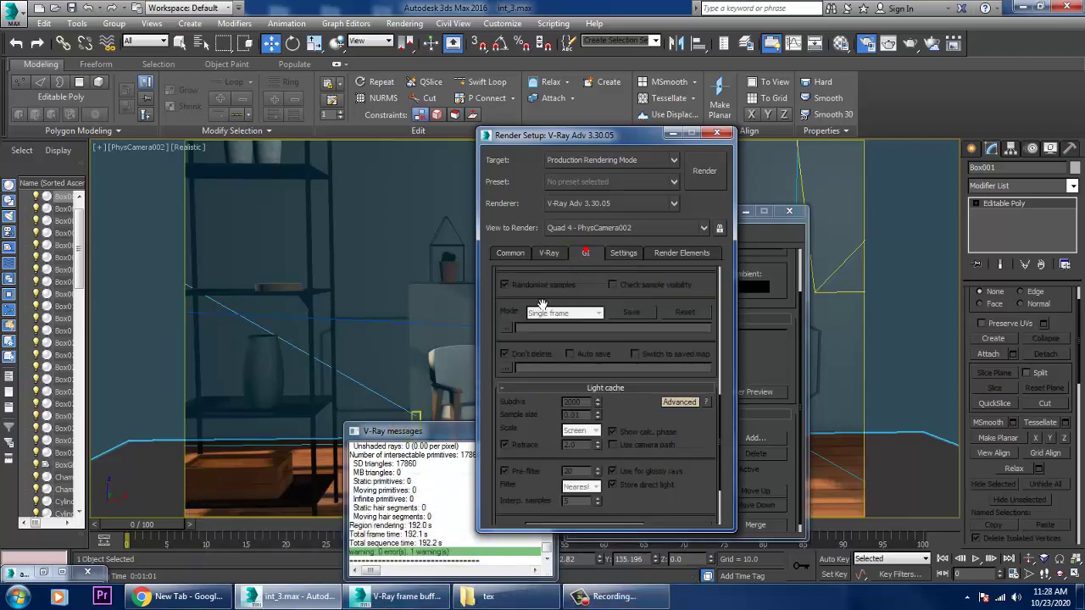
pyautogui.scroll(5, 542, 303)
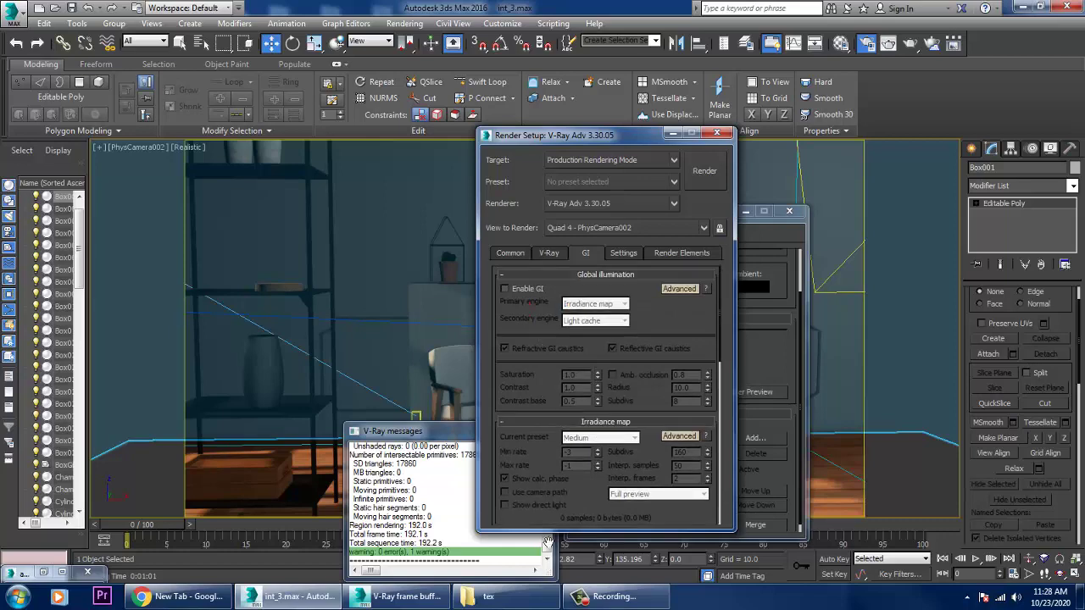
pyautogui.scroll(-1, 532, 338)
pyautogui.click(522, 287)
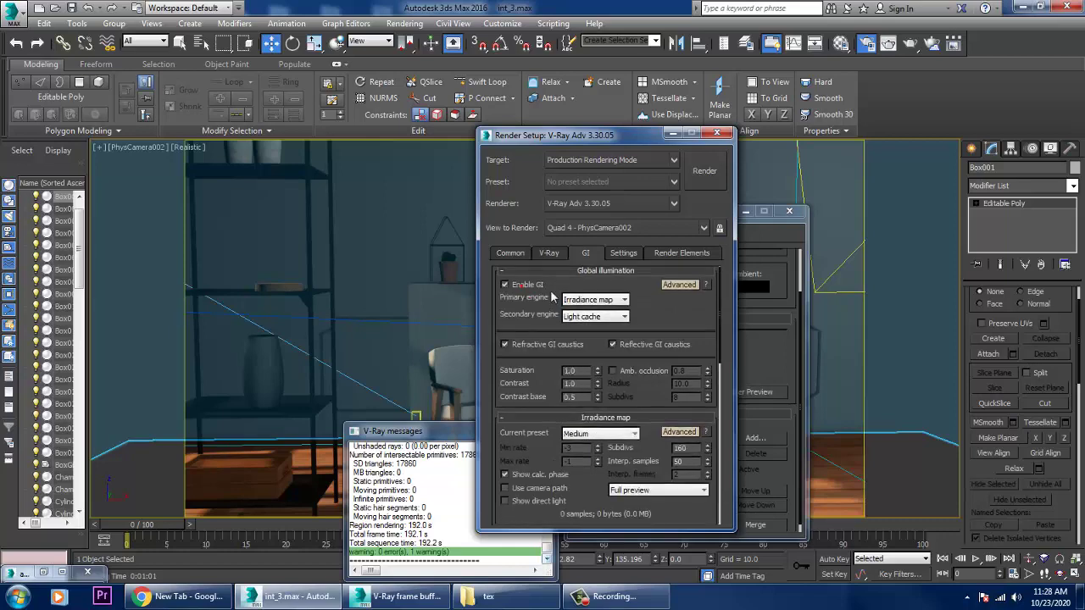
pyautogui.click(703, 170)
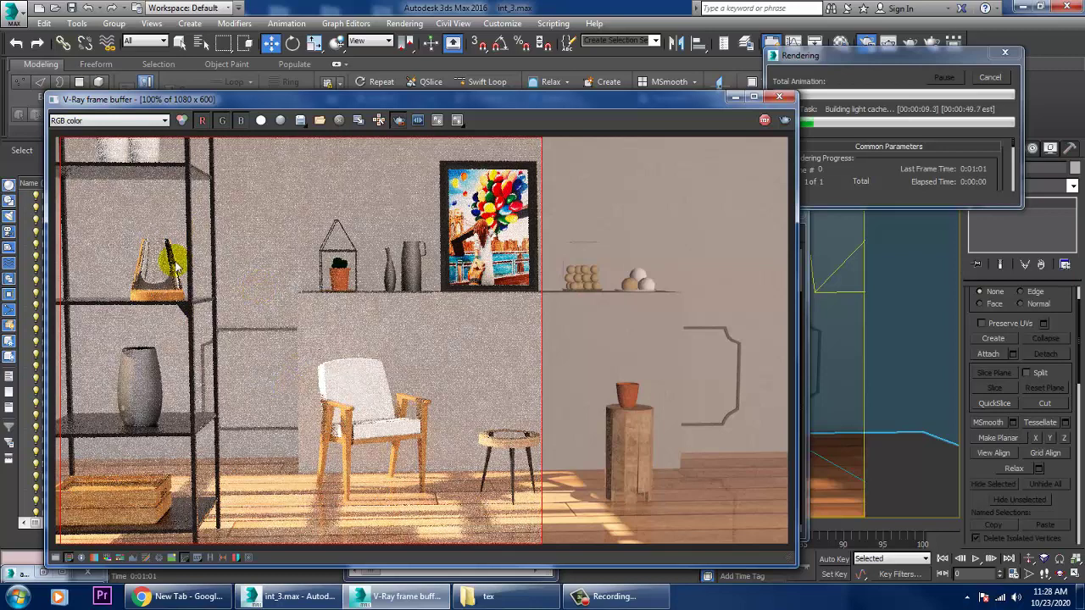
pyautogui.click(764, 120)
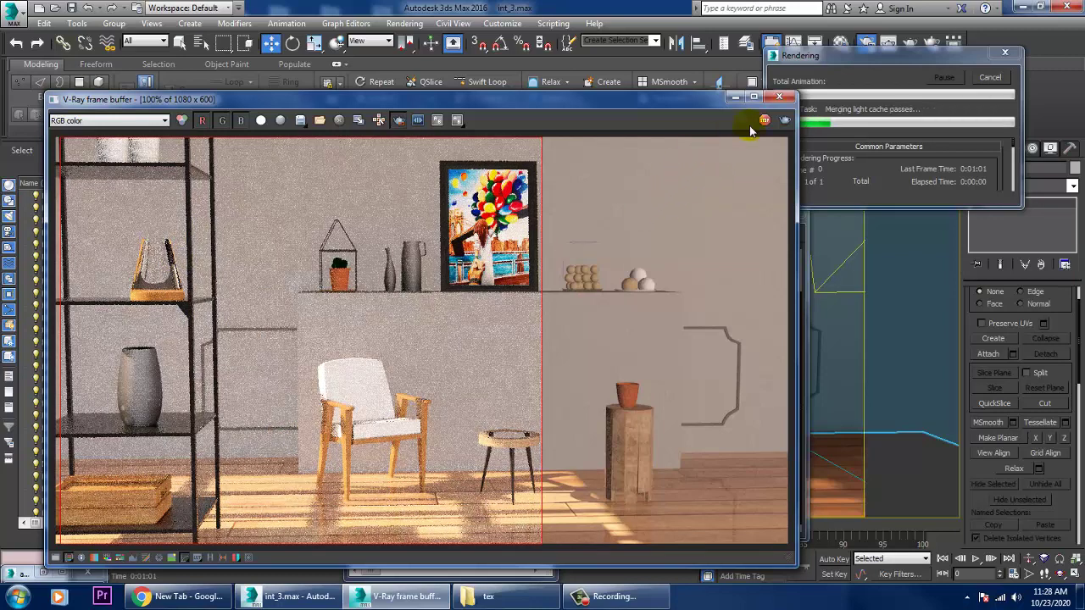
pyautogui.click(779, 97)
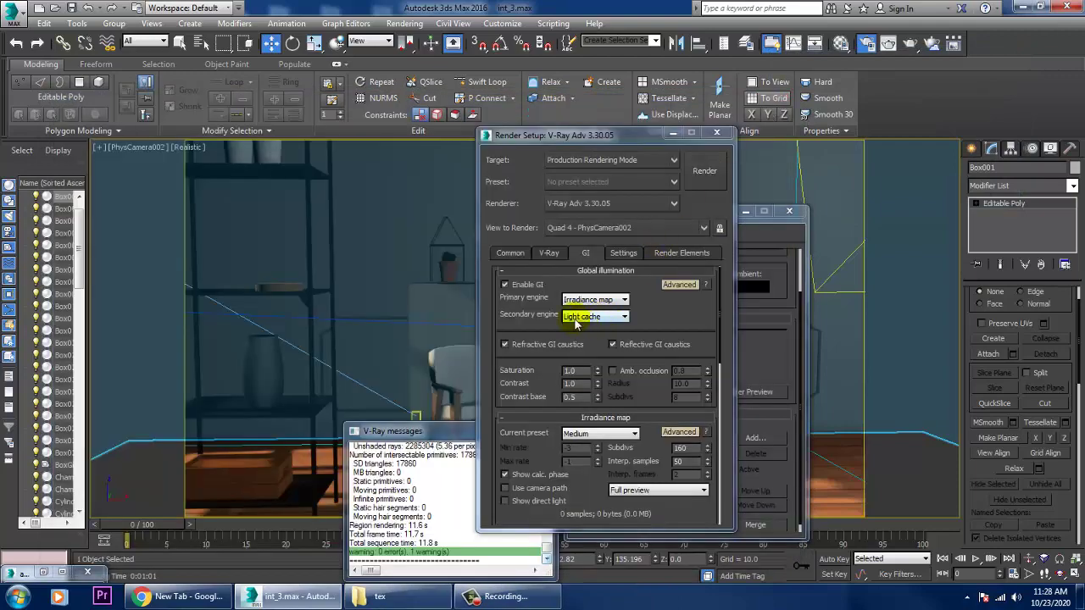
# Examine the VRayEnvironmentFog Ray Filter options and run another brief test render with GI enabled
pyautogui.click(786, 334)
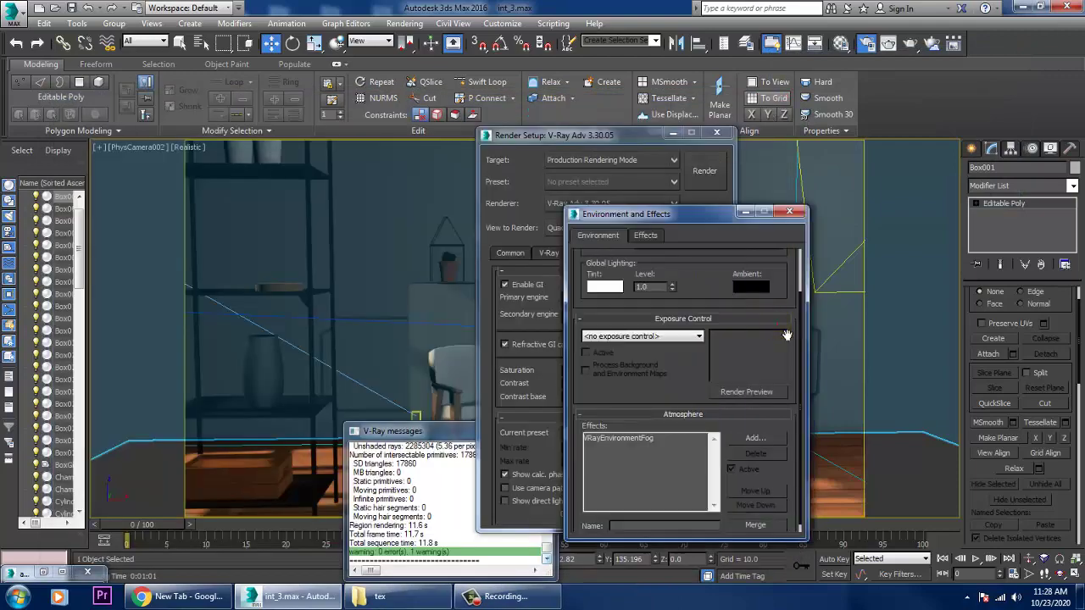
pyautogui.click(640, 439)
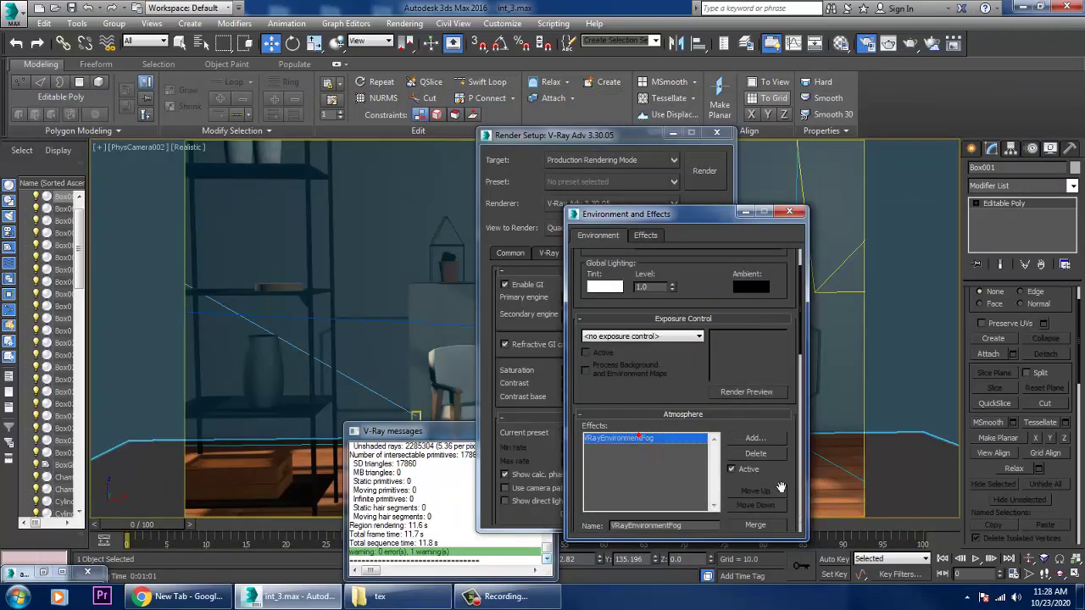
pyautogui.scroll(-8, 780, 480)
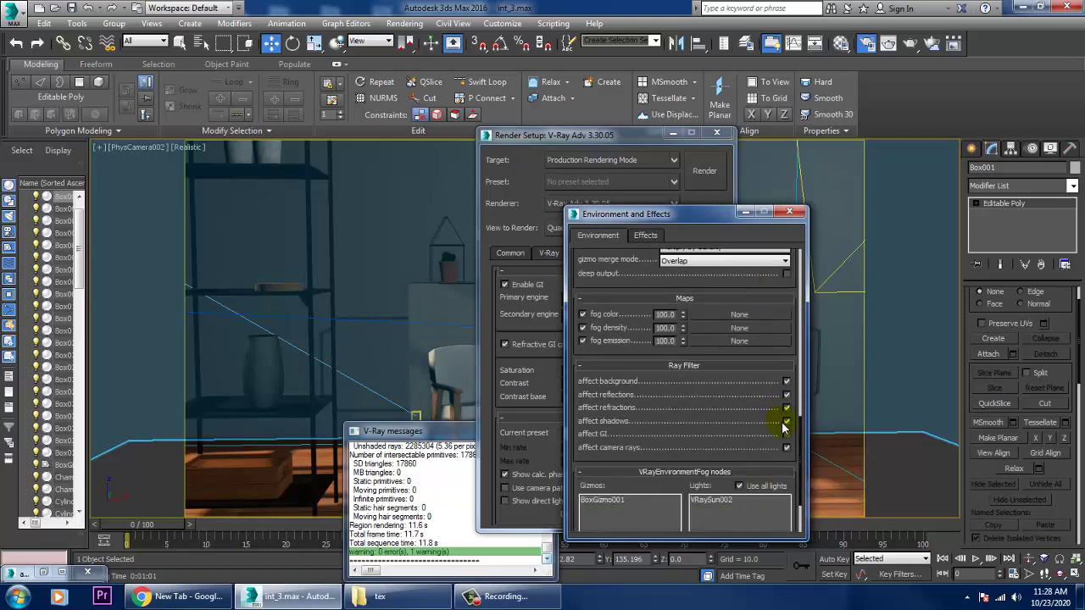
pyautogui.click(705, 171)
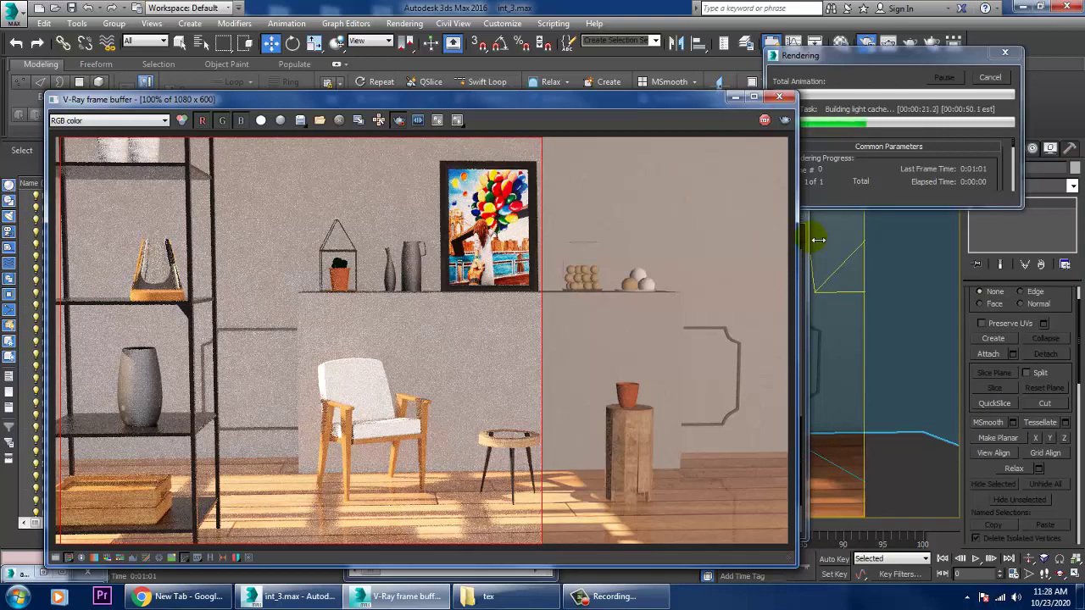
pyautogui.click(844, 201)
# Arrange the frame buffer and Environment and Effects windows side by side, and turn off affect GI for VRayEnvironmentFog
pyautogui.moveTo(714, 99); pyautogui.dragTo(487, 112)
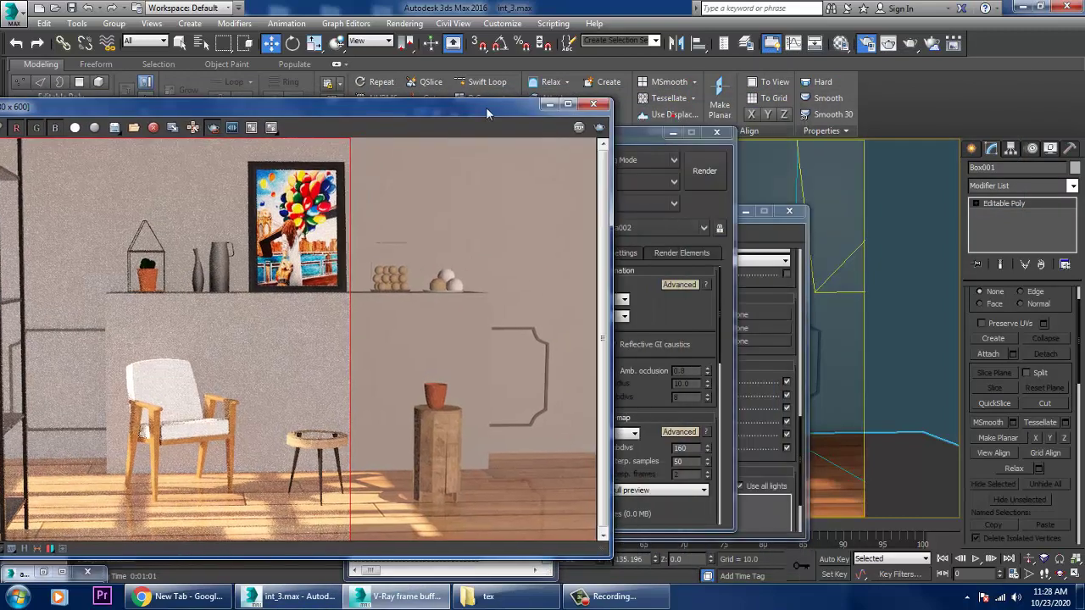
pyautogui.click(771, 244)
pyautogui.moveTo(706, 223); pyautogui.dragTo(796, 161)
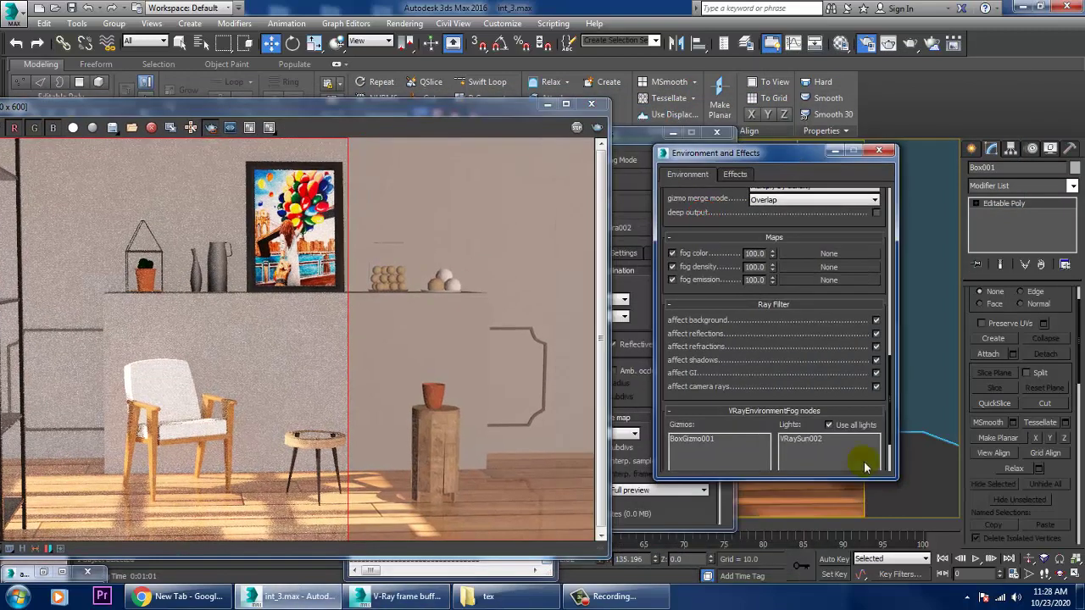
pyautogui.scroll(-3, 878, 409)
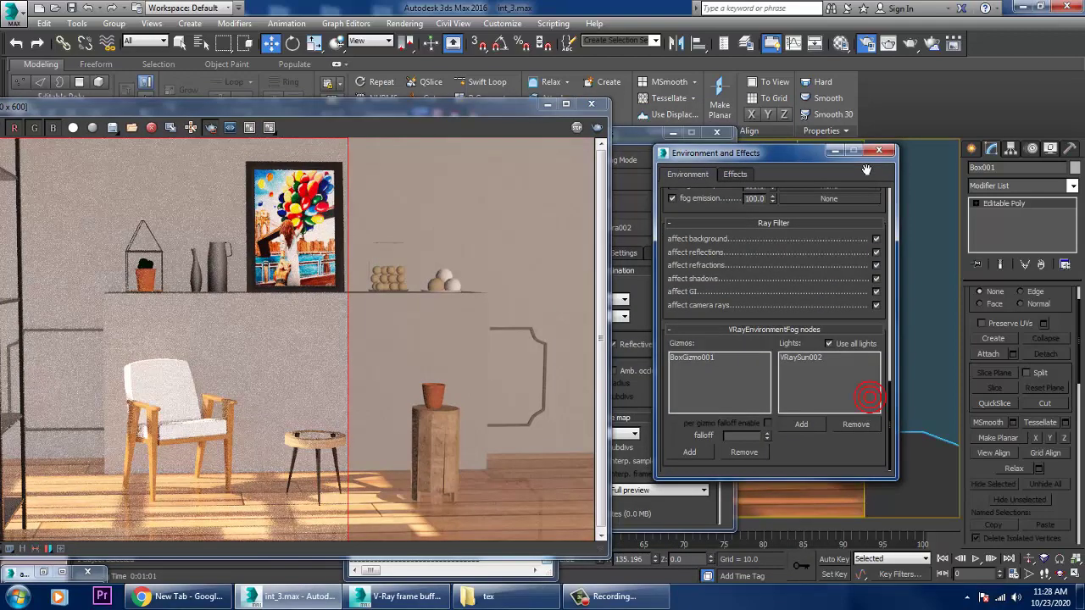
pyautogui.scroll(5, 859, 314)
pyautogui.moveTo(867, 336); pyautogui.dragTo(864, 310)
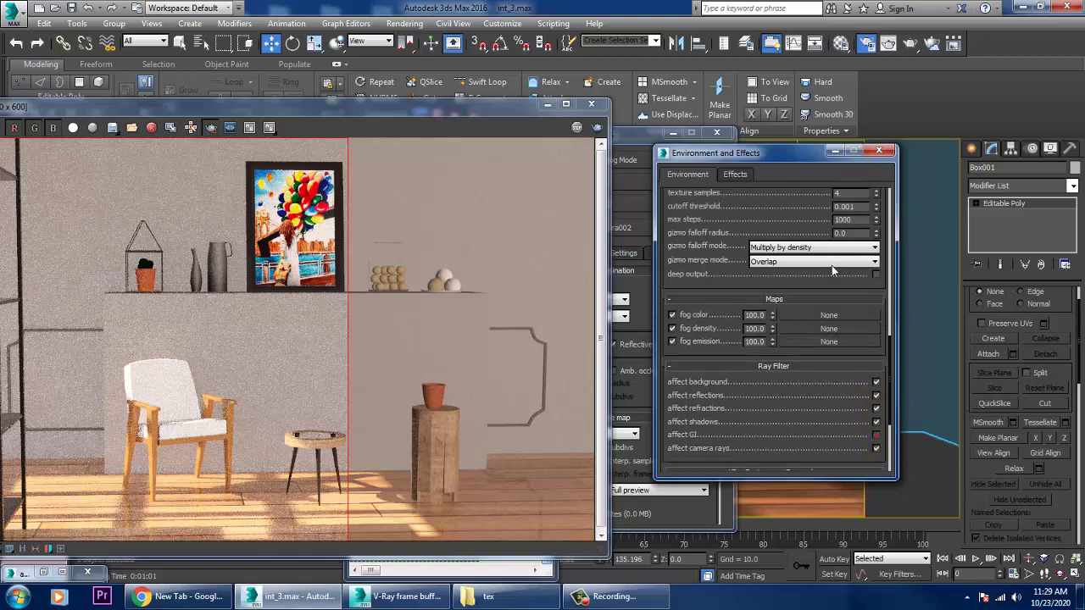
# Disable global illumination in Render Setup and start a new render of the PhysCamera002 view
pyautogui.click(629, 138)
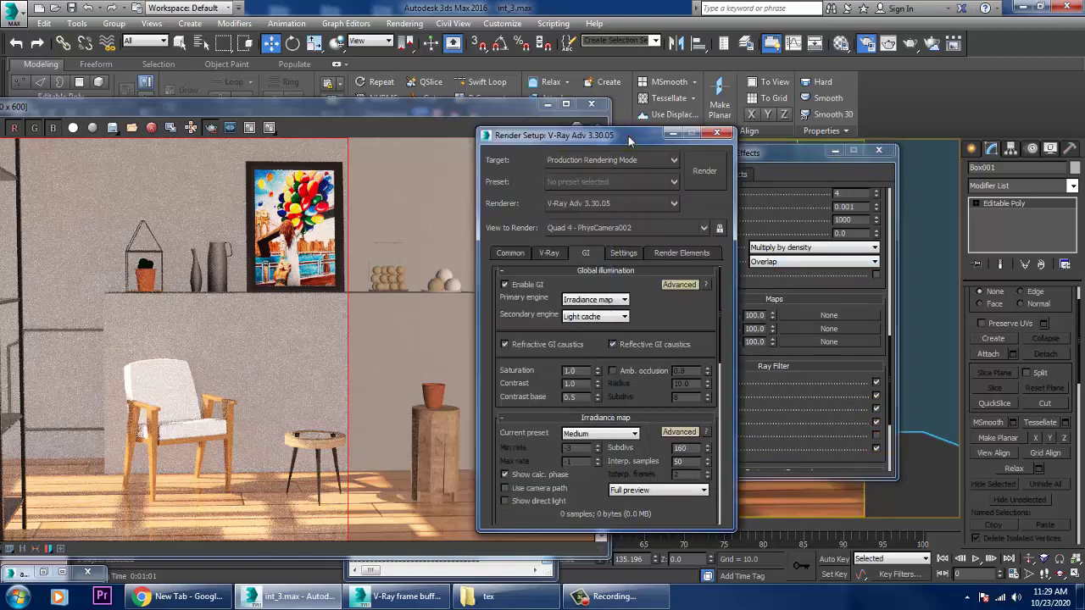
pyautogui.click(506, 285)
pyautogui.click(703, 172)
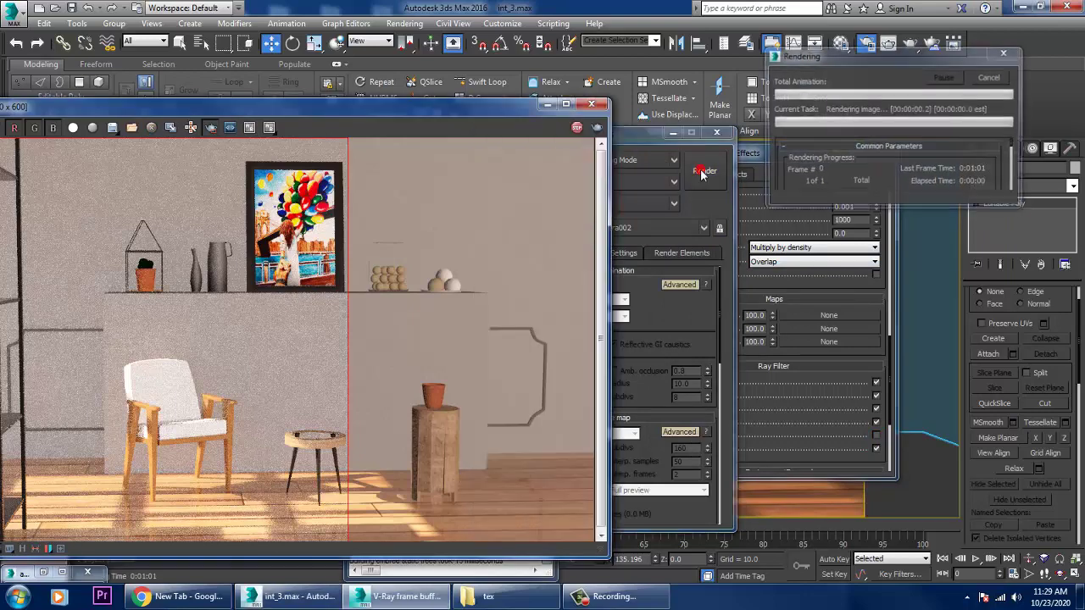
# Inspect the test render without GI, close the frame buffer, and move Render Setup clear of the Environment and Effects window
pyautogui.moveTo(358, 118); pyautogui.dragTo(616, 115)
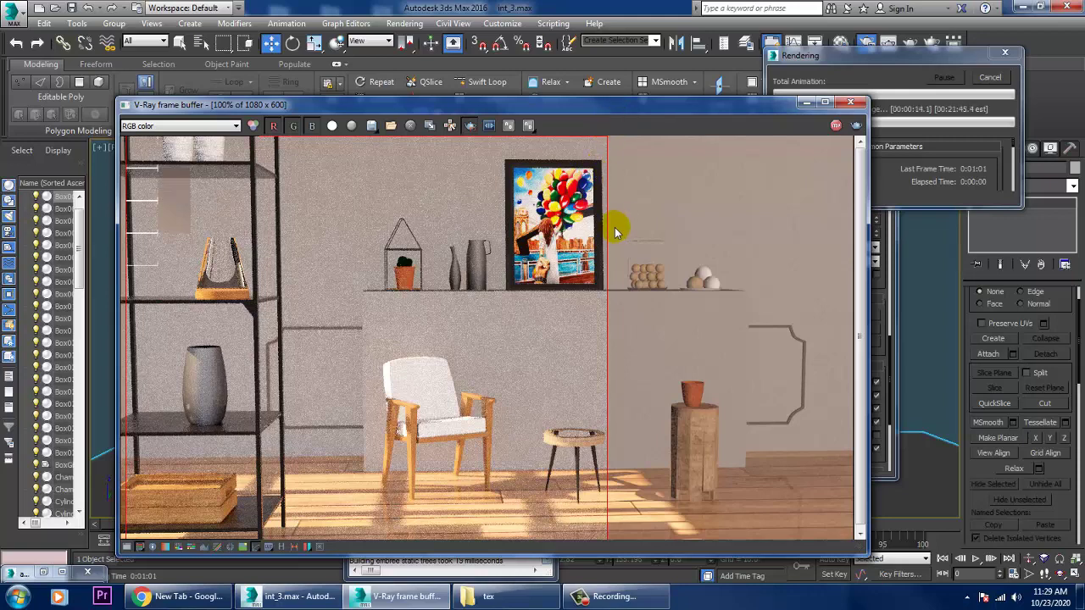
pyautogui.click(850, 102)
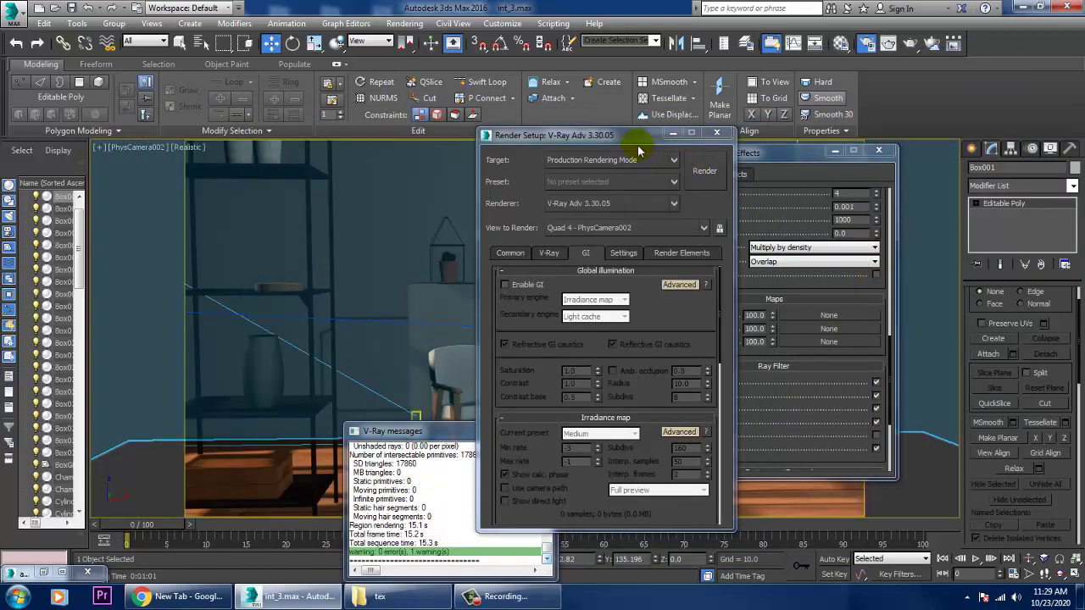
pyautogui.moveTo(636, 137); pyautogui.dragTo(437, 131)
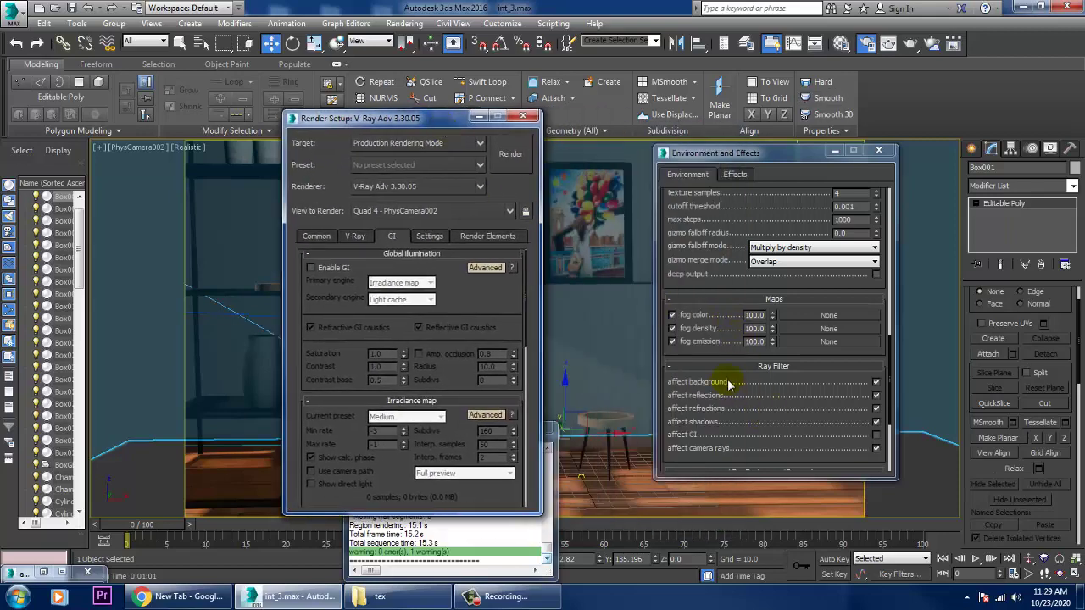
# Review the VRayEnvironmentFog general parameters and Ray Filter options, along with the global illumination, irradiance map and light cache settings
pyautogui.moveTo(719, 292); pyautogui.dragTo(757, 518)
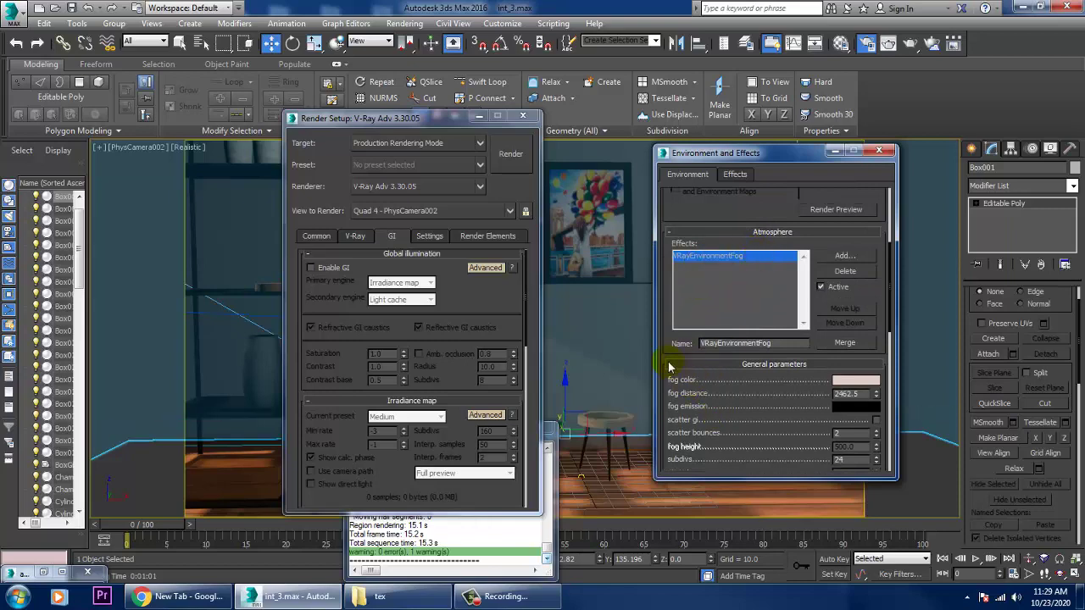
pyautogui.moveTo(674, 352); pyautogui.dragTo(670, 243)
pyautogui.scroll(-4, 670, 237)
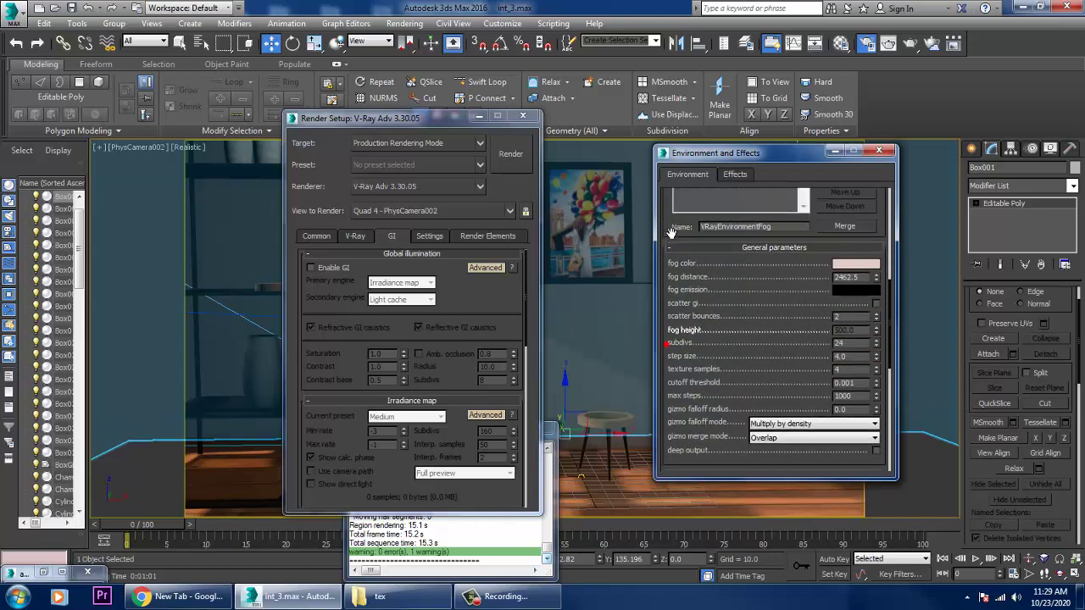
pyautogui.scroll(-3, 685, 133)
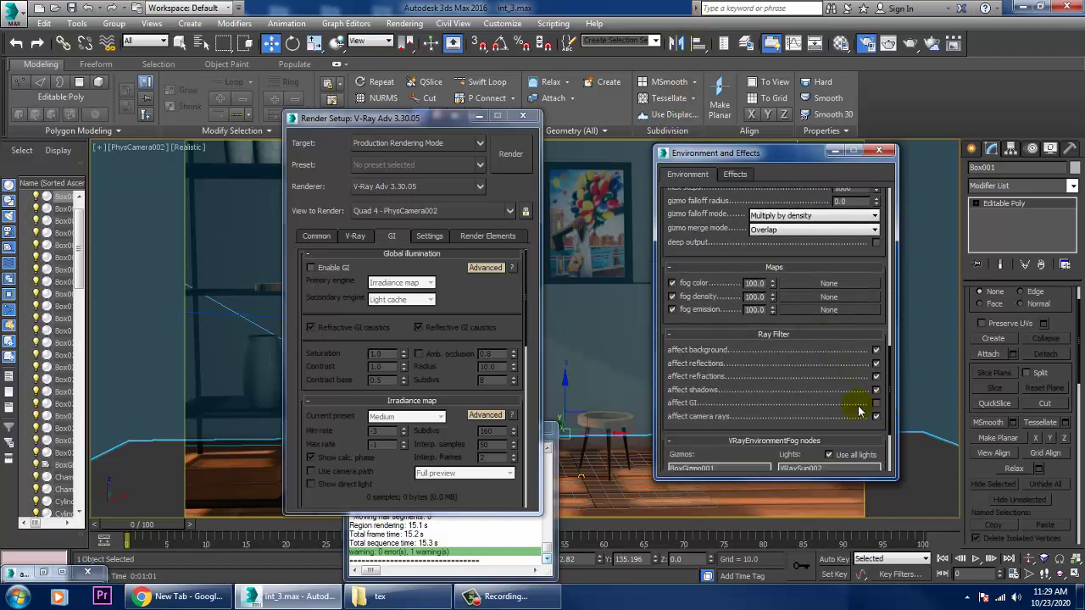
pyautogui.click(364, 243)
pyautogui.click(392, 241)
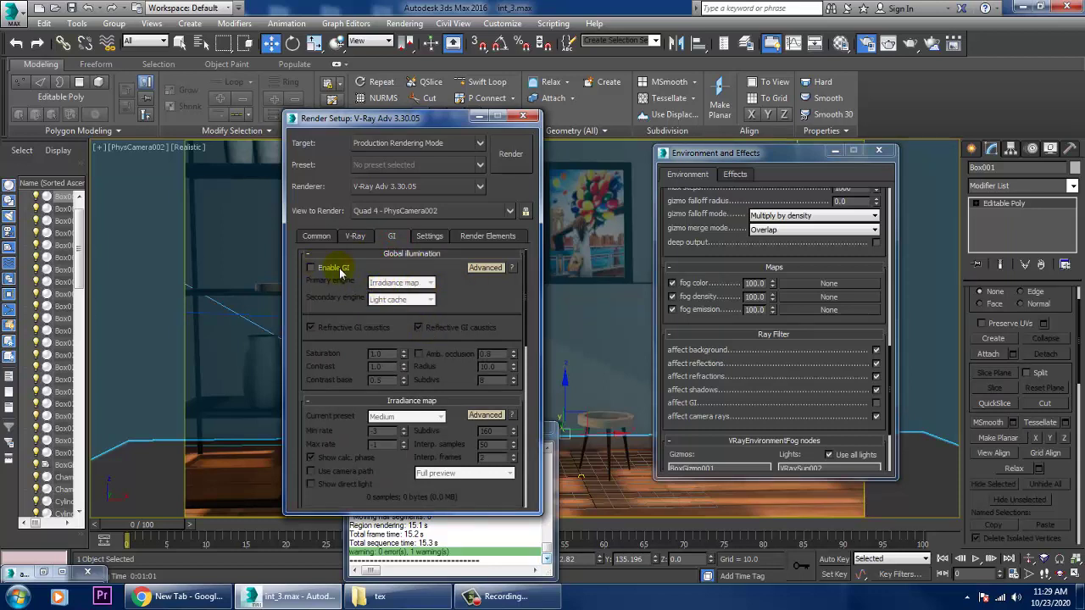
pyautogui.scroll(-5, 435, 303)
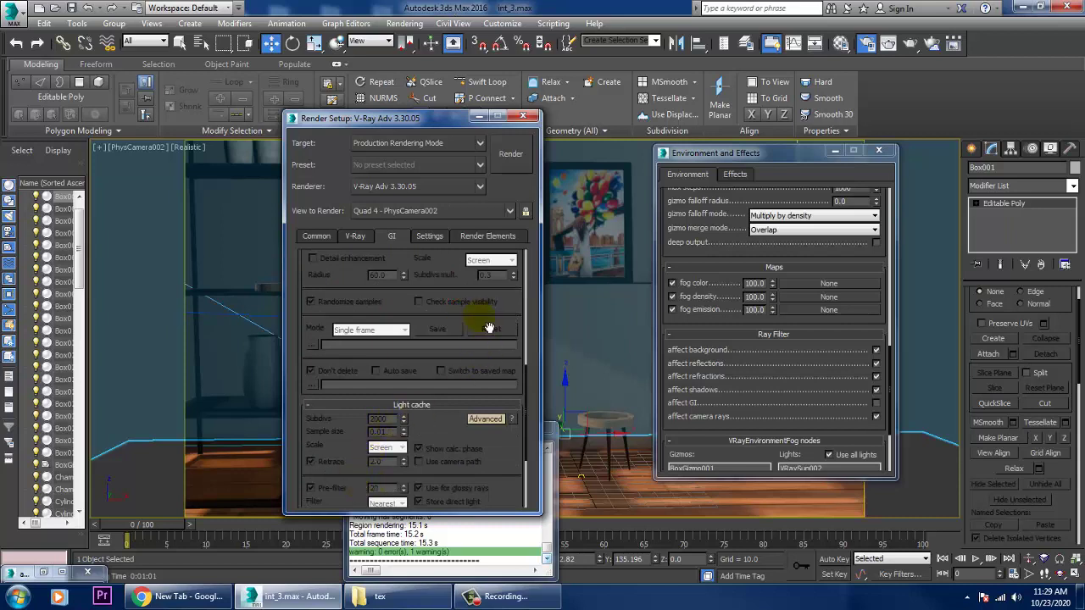
pyautogui.scroll(6, 479, 315)
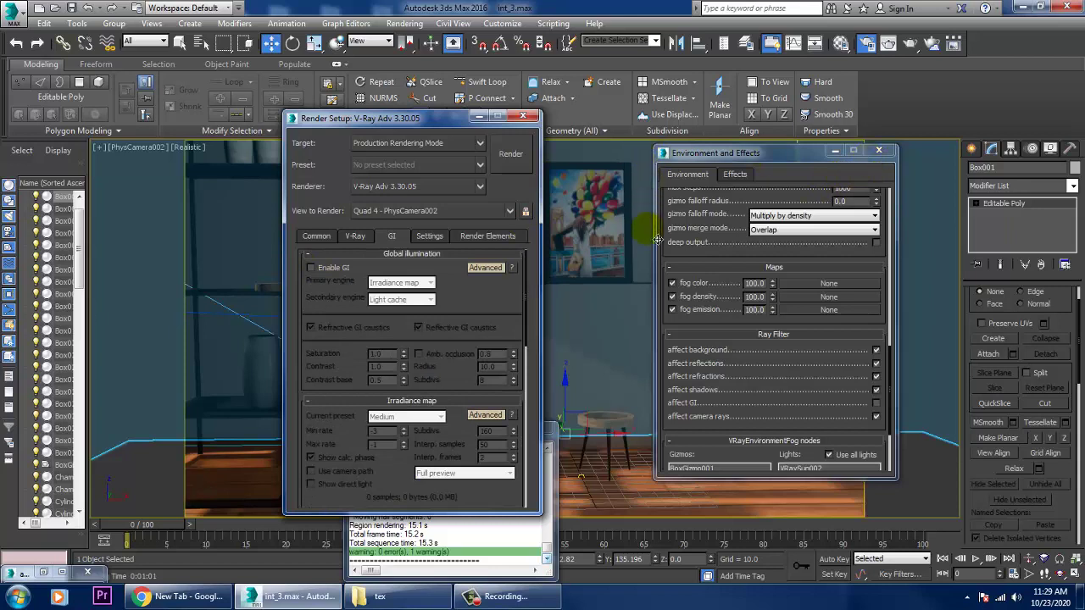
# Minimize Environment and Effects, close the V-Ray messages window, and reposition Render Setup to clear the camera view
pyautogui.click(832, 153)
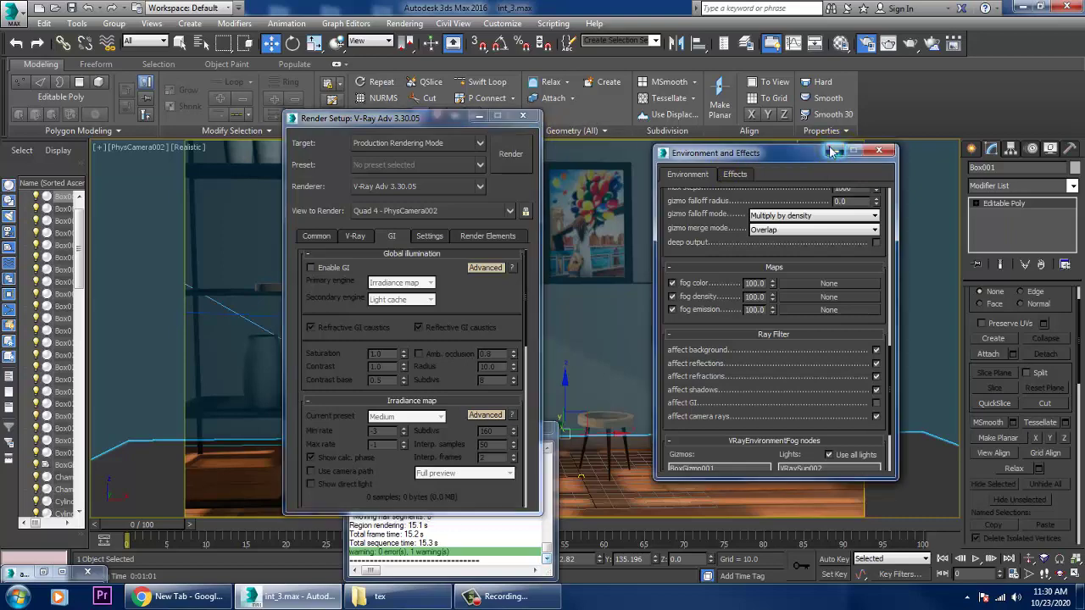
pyautogui.moveTo(445, 119); pyautogui.dragTo(262, 121)
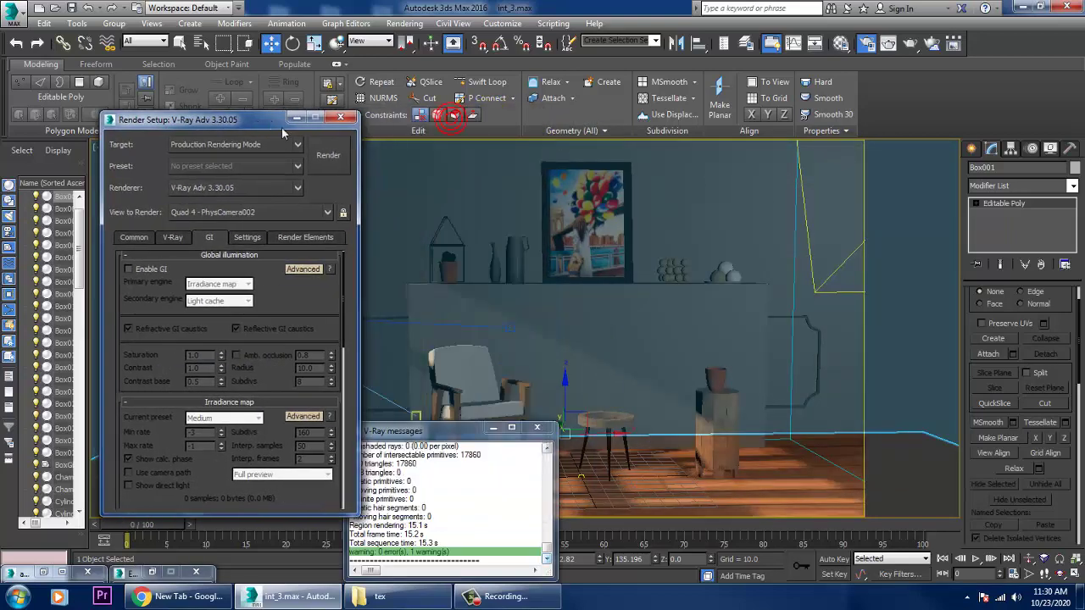
pyautogui.click(536, 427)
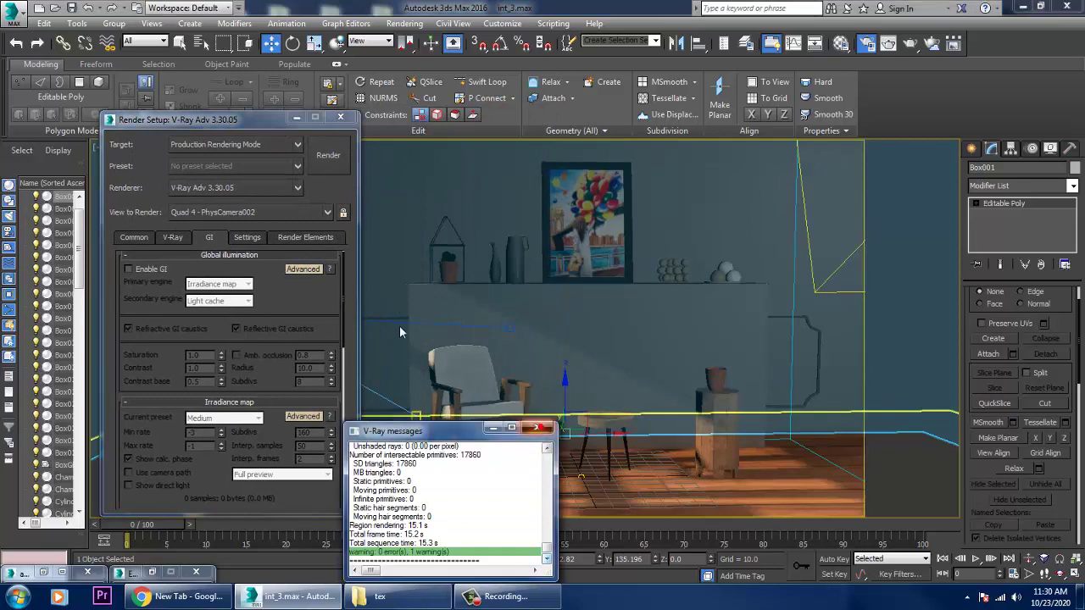
pyautogui.moveTo(242, 120)
pyautogui.mouseDown()
pyautogui.moveTo(307, 112)
pyautogui.moveTo(259, 108)
pyautogui.mouseUp()
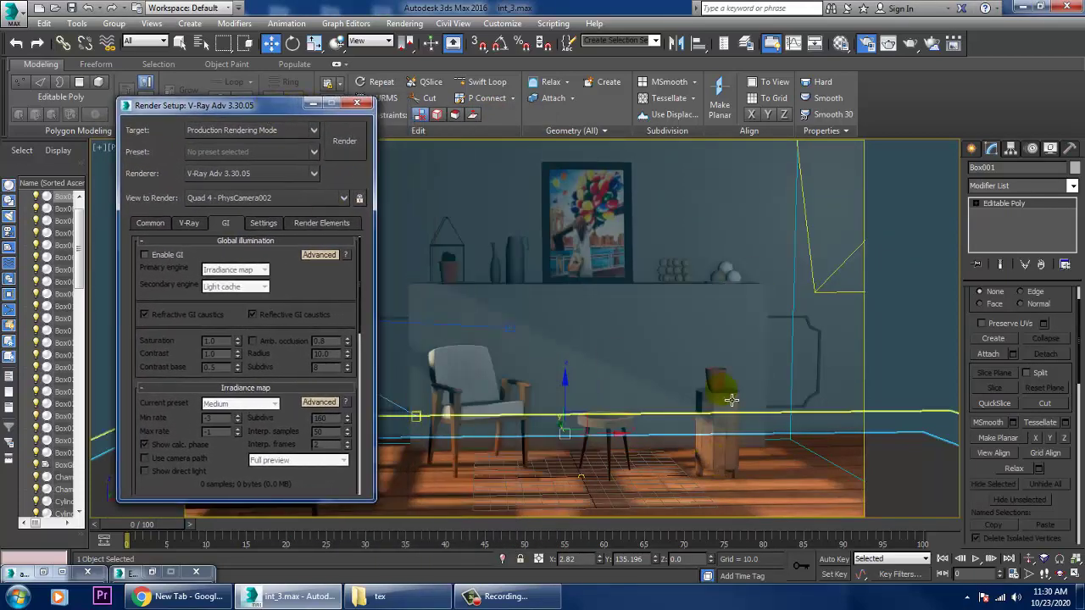